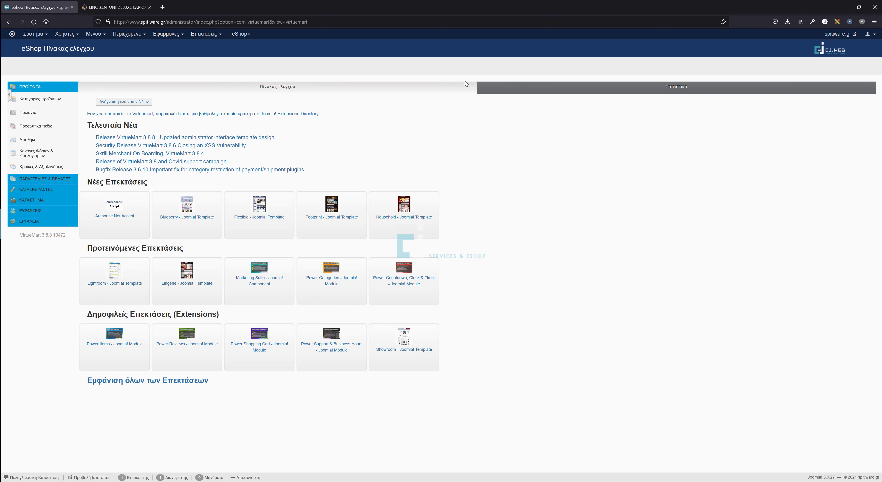
Create a new manufacturer named Aslanis and save it.
{"action": "left_click", "coordinate": [48, 193]}
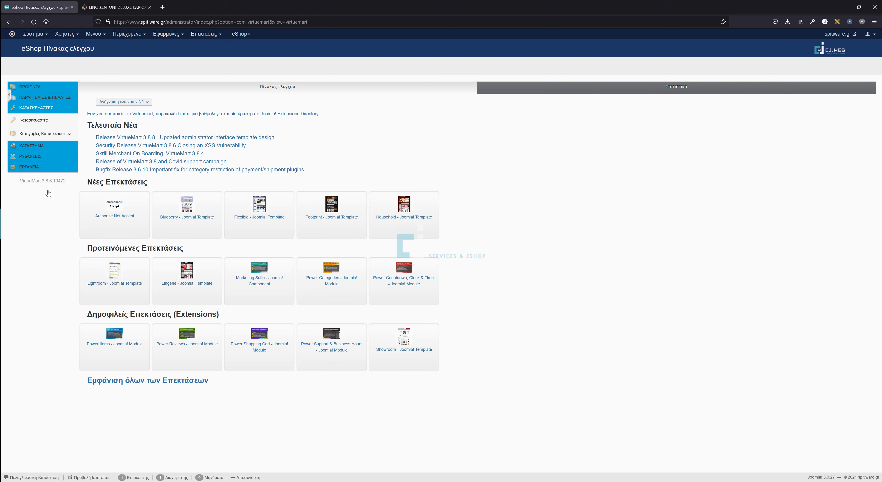
{"action": "left_click", "coordinate": [50, 121]}
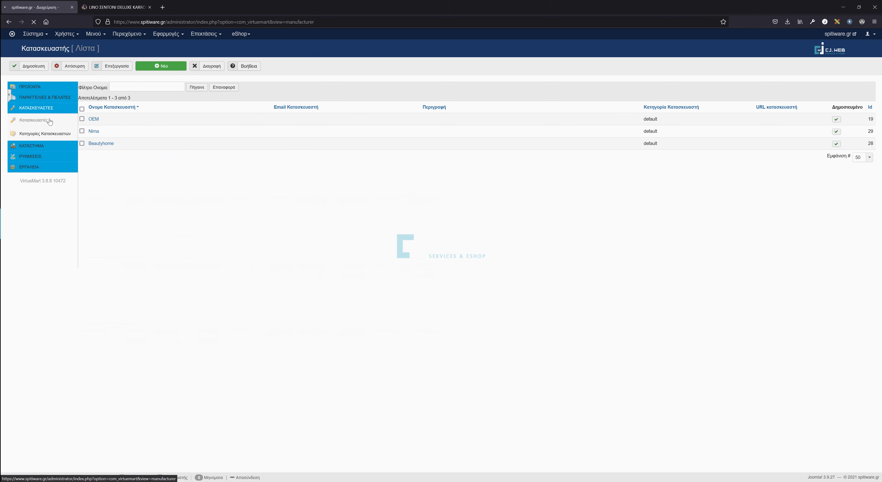
{"action": "left_click", "coordinate": [185, 69]}
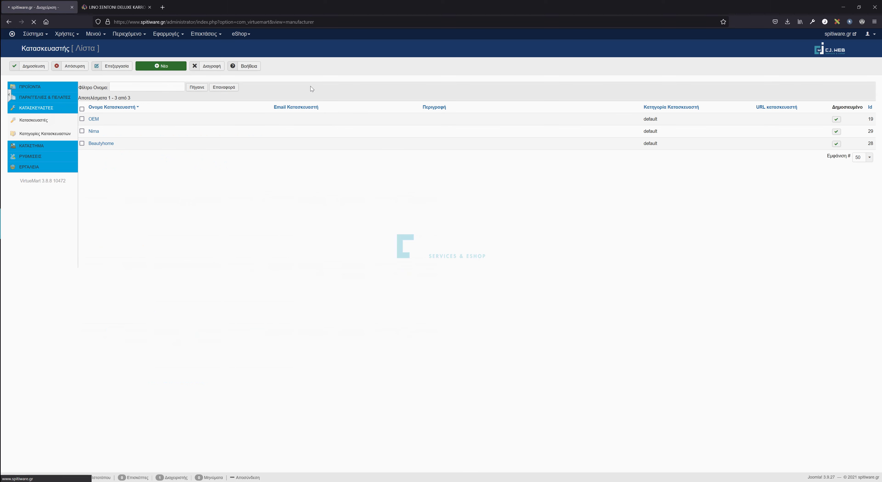
{"action": "left_click", "coordinate": [151, 125]}
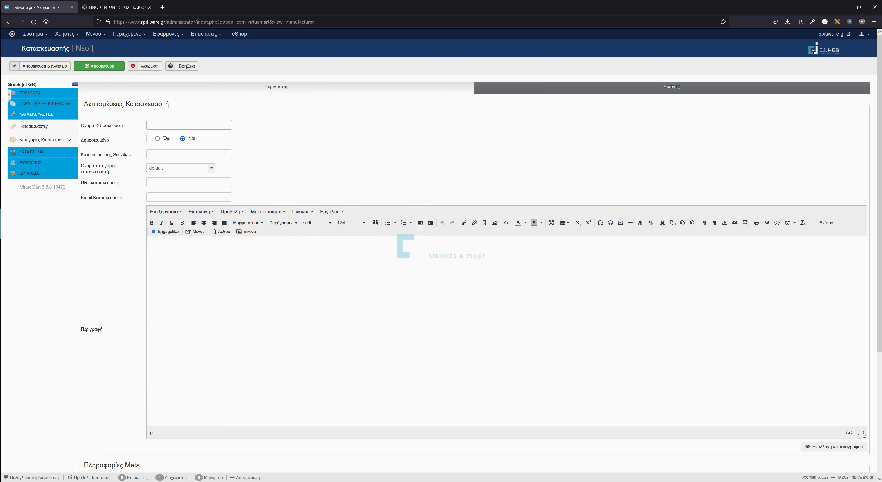
{"action": "type", "text": "Aslanis"}
{"action": "left_click", "coordinate": [36, 65]}
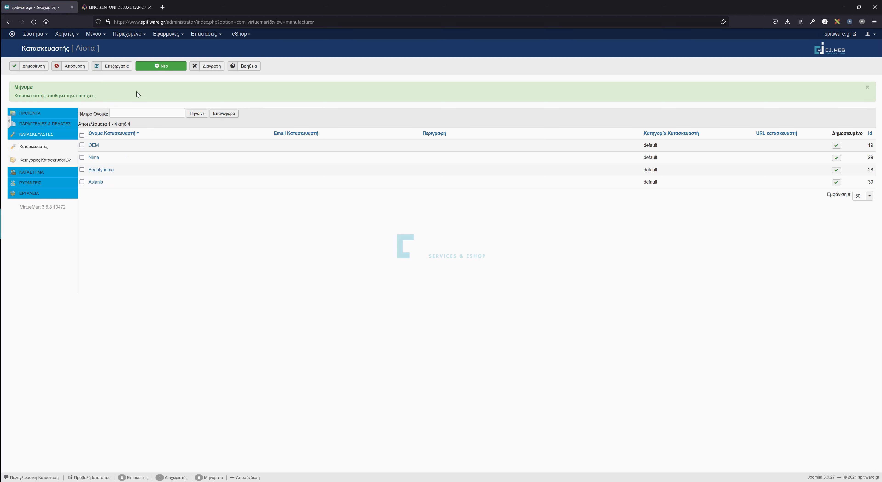
Add a temporary Test manufacturer, then delete it from the list.
{"action": "left_click", "coordinate": [162, 67]}
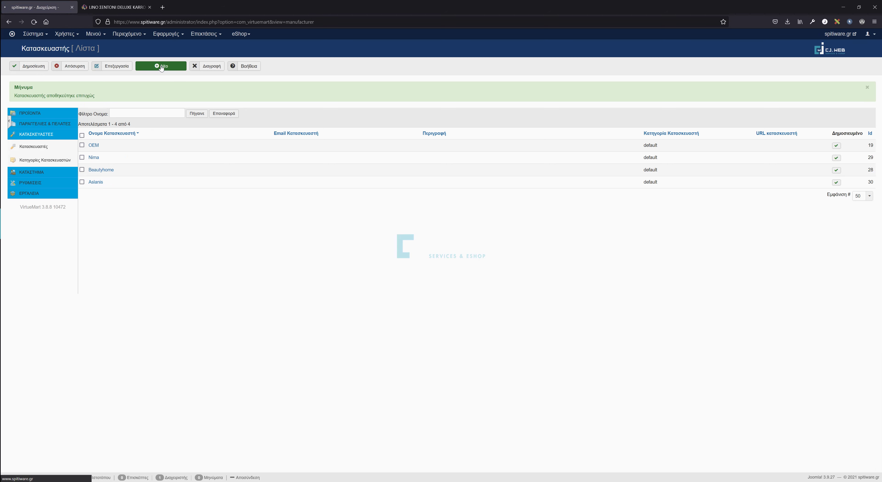
{"action": "type", "text": "Test"}
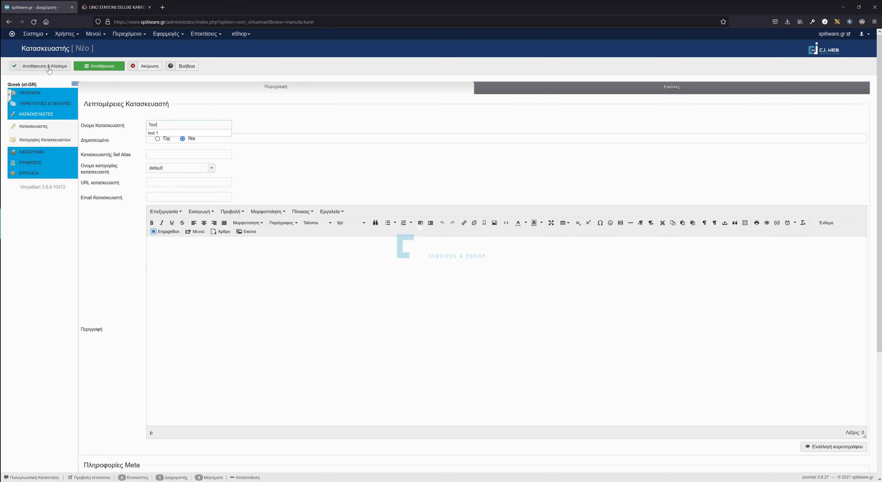
{"action": "left_click", "coordinate": [48, 68]}
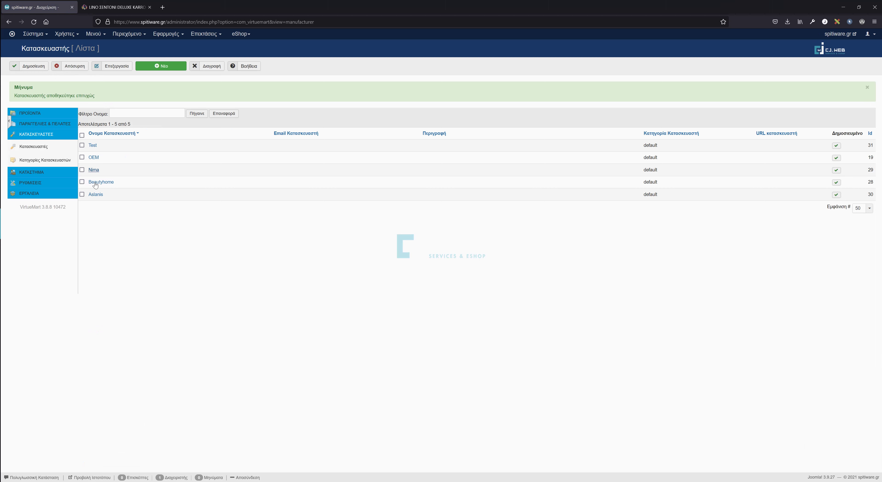
{"action": "left_click", "coordinate": [82, 145]}
{"action": "left_click", "coordinate": [211, 66]}
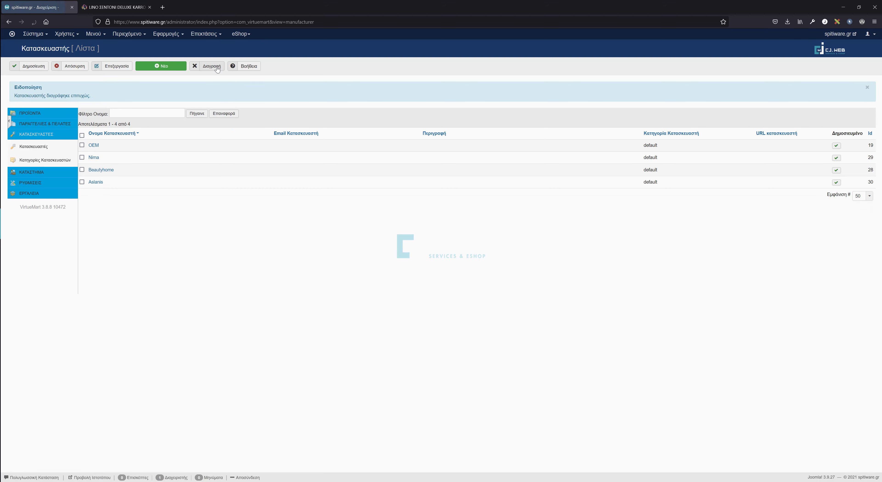
{"action": "left_click", "coordinate": [44, 114]}
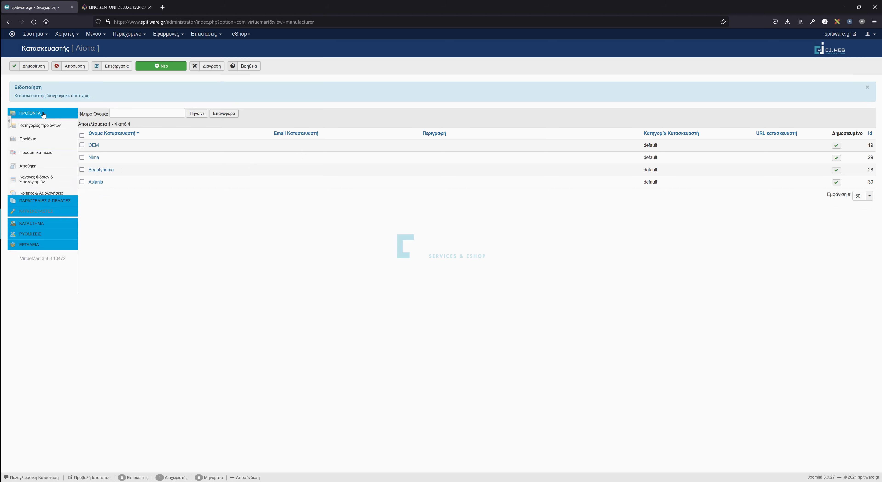
Show the product categories list (Υπνοδωμάτιο, Σετ Σεντόνια, Μεμονωμένα Σεντόνια, Προσφορές, Test Κατηγορία).
{"action": "left_click", "coordinate": [38, 128]}
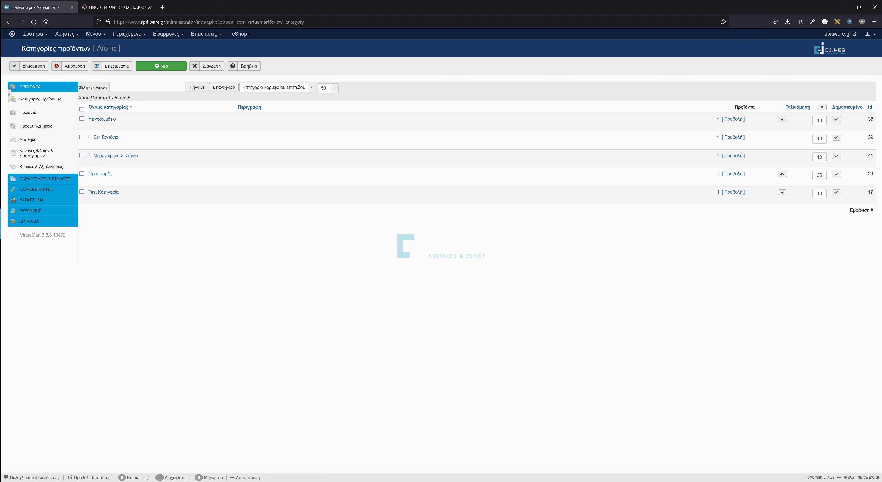
Create a published product category named Βρεφικά and save it.
{"action": "left_click", "coordinate": [171, 69]}
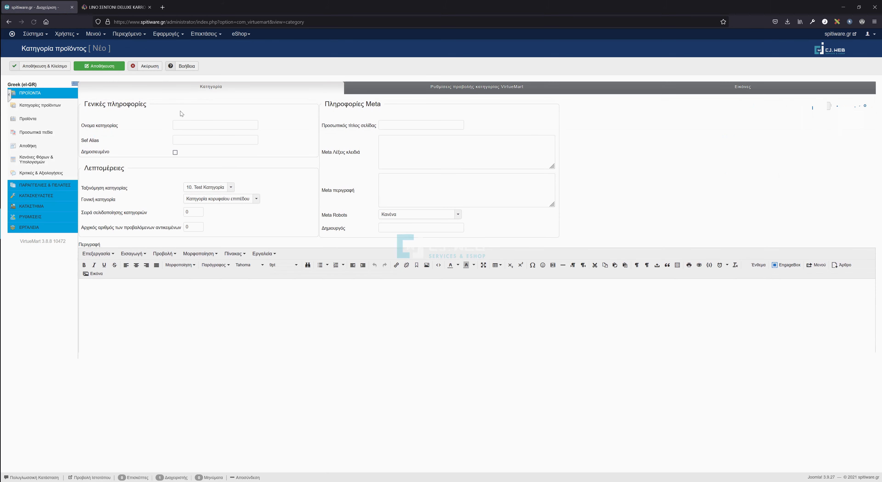
{"action": "left_click", "coordinate": [181, 125]}
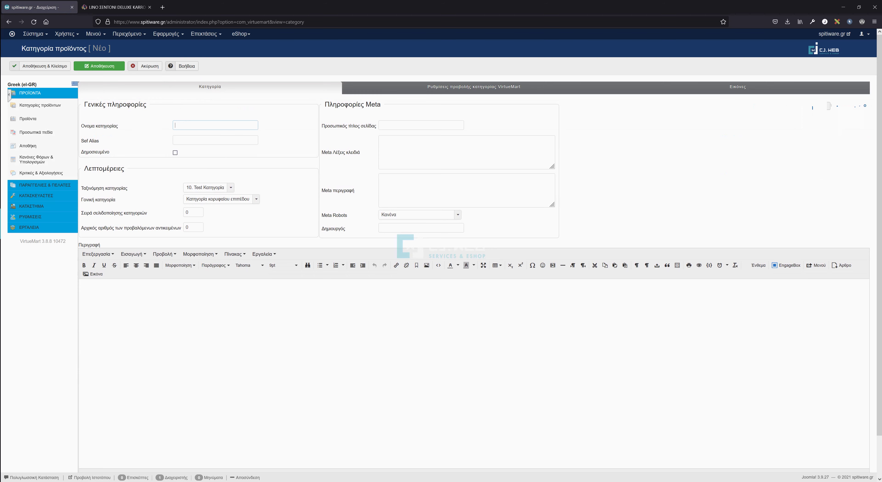
{"action": "type", "text": "Βρεφικά"}
{"action": "left_click", "coordinate": [175, 153]}
{"action": "left_click", "coordinate": [85, 69]}
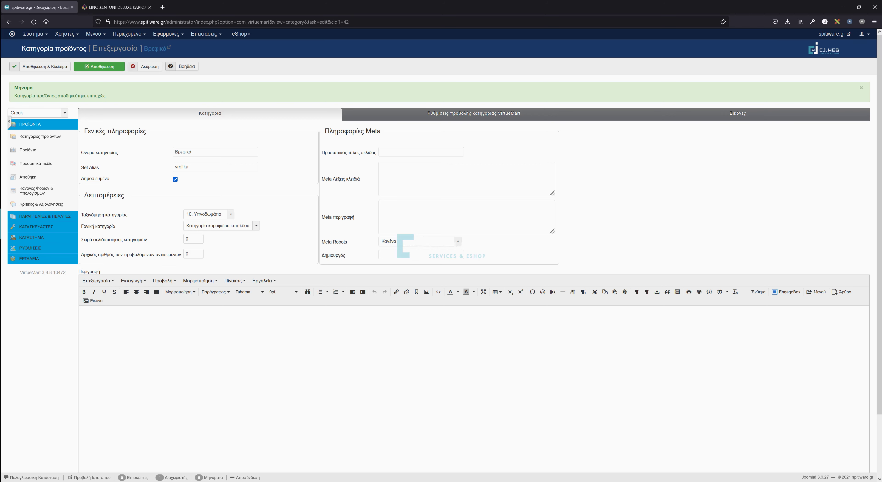
Rename the category to Παιδικά and save it with a cleared SEF alias.
{"action": "double_click", "coordinate": [191, 151]}
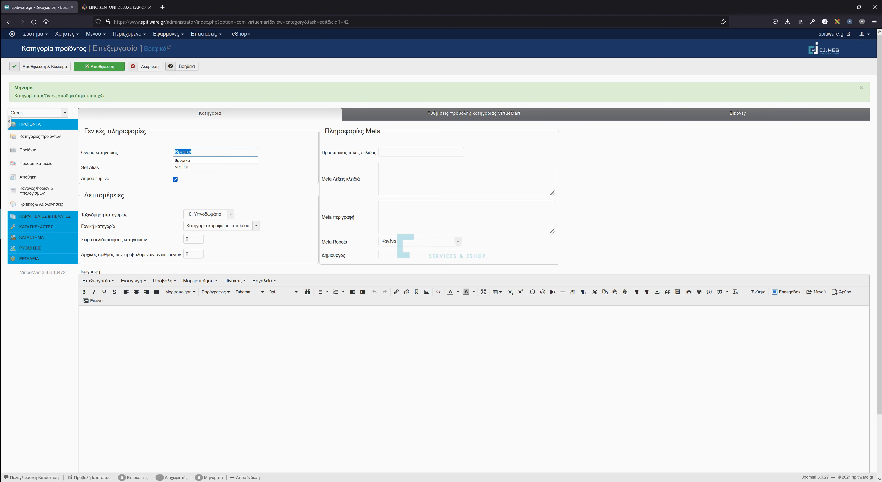
{"action": "type", "text": "Παιδι"}
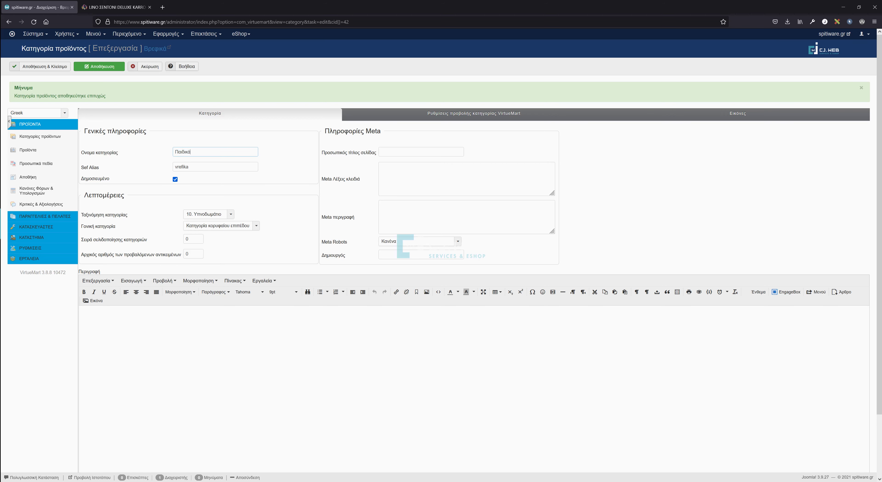
{"action": "left_click", "coordinate": [103, 66]}
{"action": "double_click", "coordinate": [185, 167]}
{"action": "key", "text": "BackSpace"}
{"action": "left_click", "coordinate": [105, 67]}
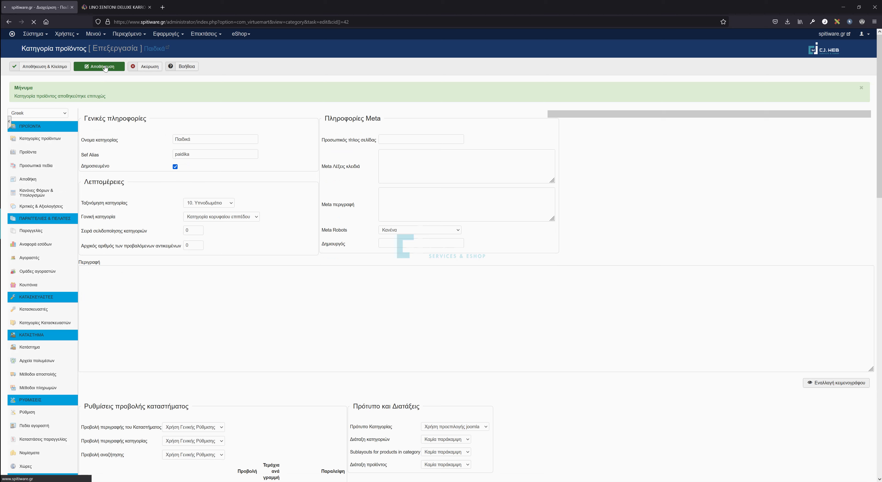
Rename the category back to Βρεφικά, clear the alias, and save and close.
{"action": "double_click", "coordinate": [183, 152]}
{"action": "type", "text": "Βρεφικά"}
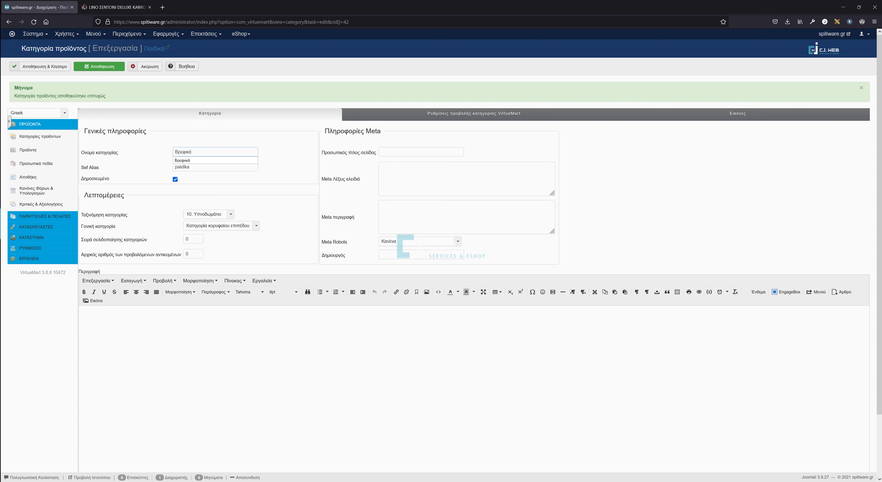
{"action": "key", "text": "Tab"}
{"action": "key", "text": "BackSpace"}
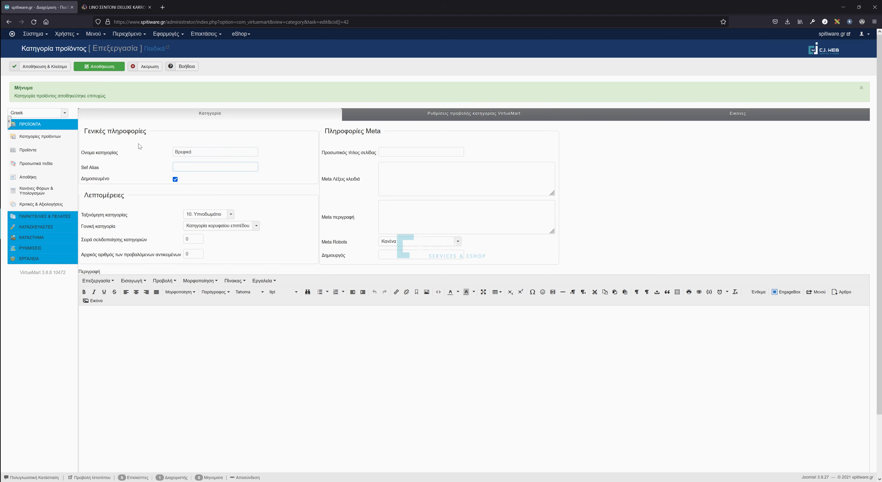
{"action": "left_click", "coordinate": [102, 64]}
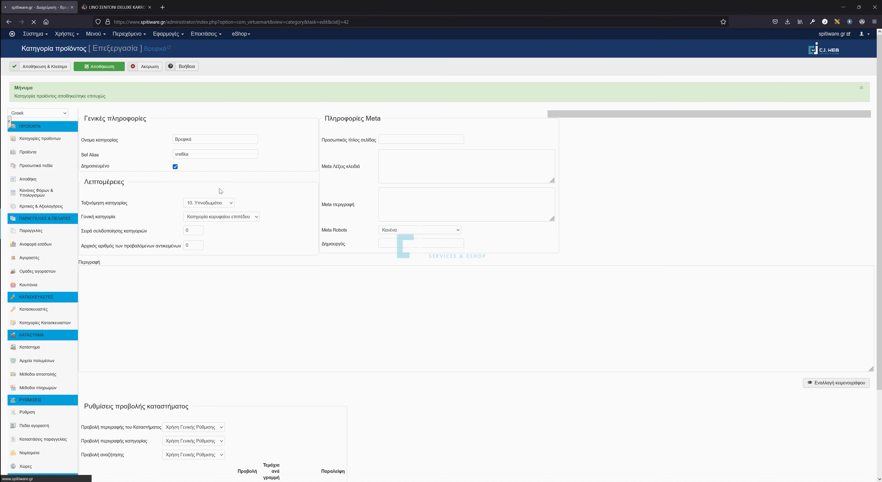
{"action": "left_click", "coordinate": [30, 68]}
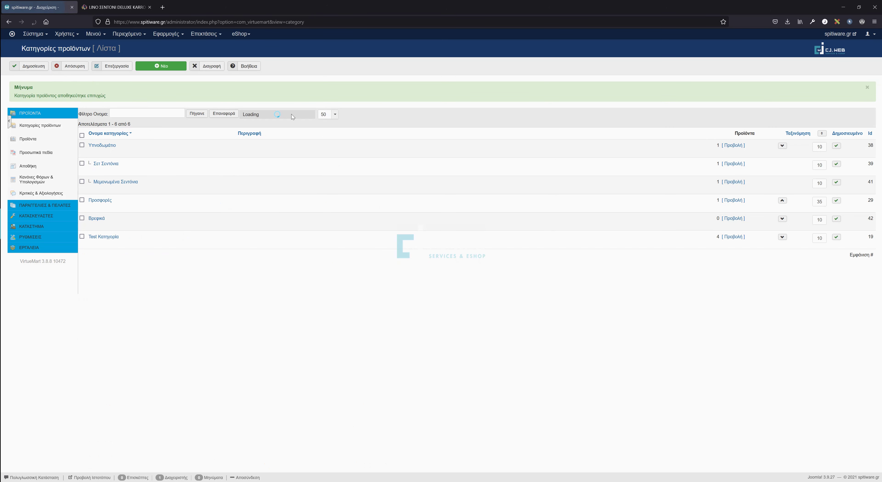
Look at the ΒΡΕΦΙΚΑ menu on linohome.gr, then return to the admin category list.
{"action": "left_click_drag", "start_coordinate": [109, 220], "coordinate": [86, 221]}
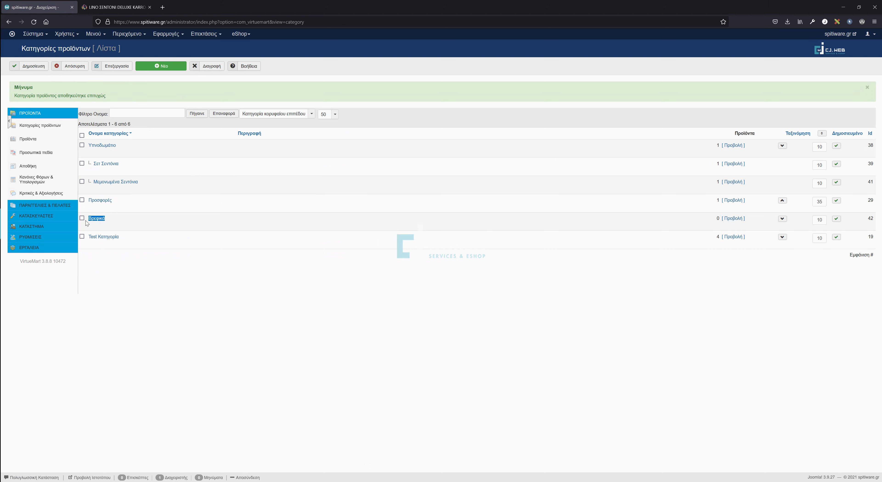
{"action": "left_click", "coordinate": [133, 7]}
{"action": "mouse_move", "coordinate": [307, 67]}
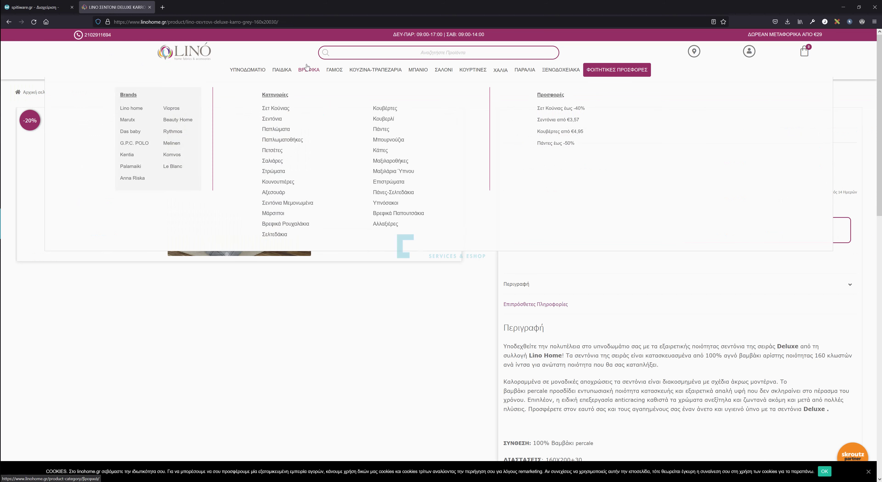
{"action": "key", "text": "ctrl+Tab"}
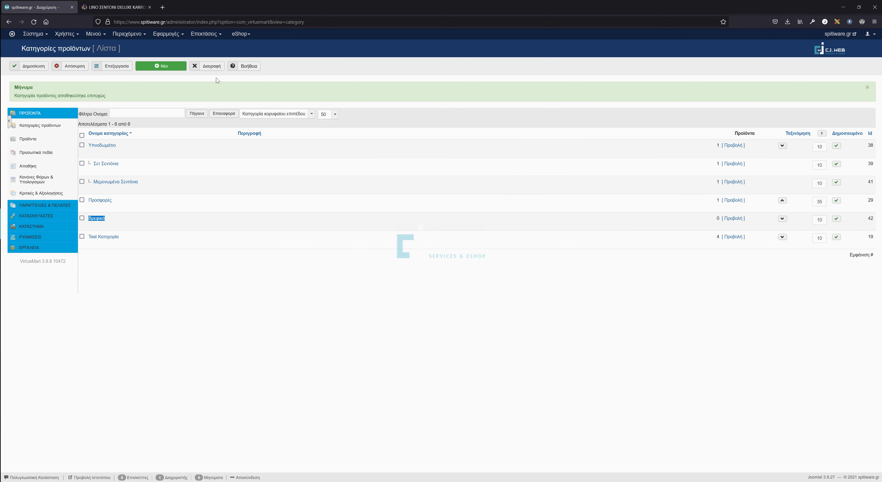
Create the published category Σεντόνια Βραφικά with Βρεφικά as its parent category.
{"action": "left_click", "coordinate": [158, 67]}
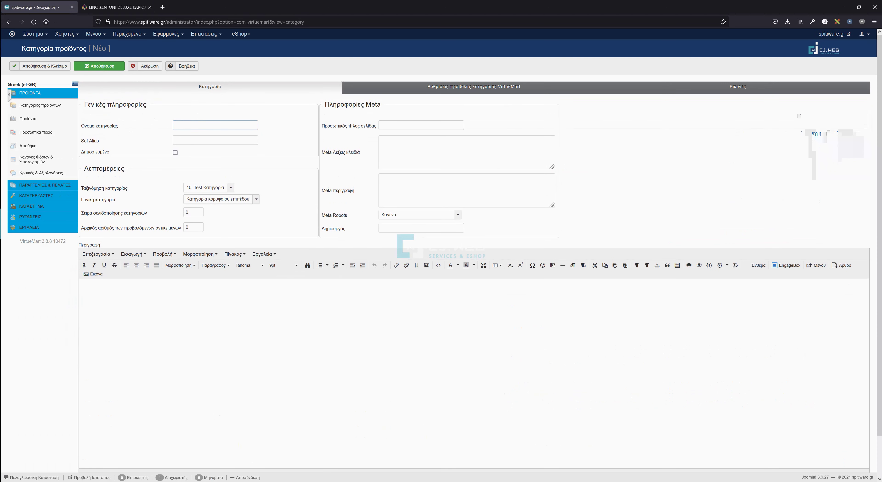
{"action": "type", "text": "B"}
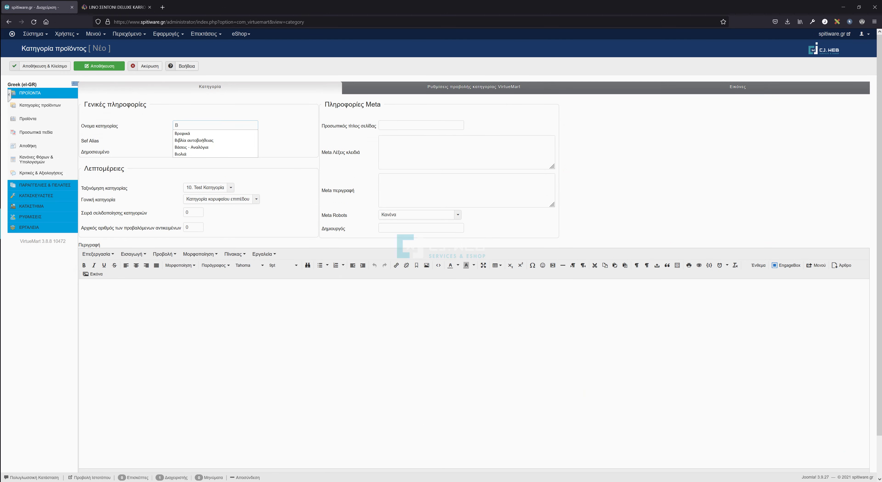
{"action": "key", "text": "BackSpace"}
{"action": "type", "text": "Στεν"}
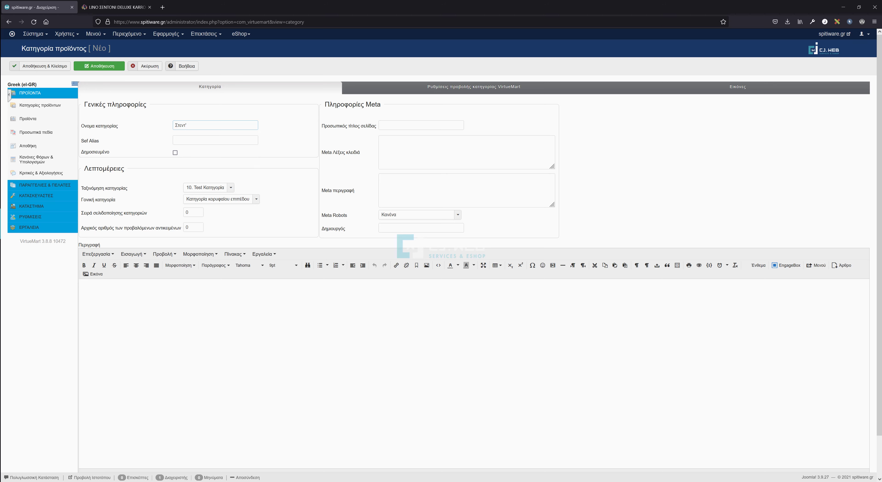
{"action": "type", "text": "τ"}
{"action": "key", "text": "BackSpace"}
{"action": "key", "text": "BackSpace"}
{"action": "key", "text": "BackSpace"}
{"action": "key", "text": "BackSpace"}
{"action": "type", "text": "εν"}
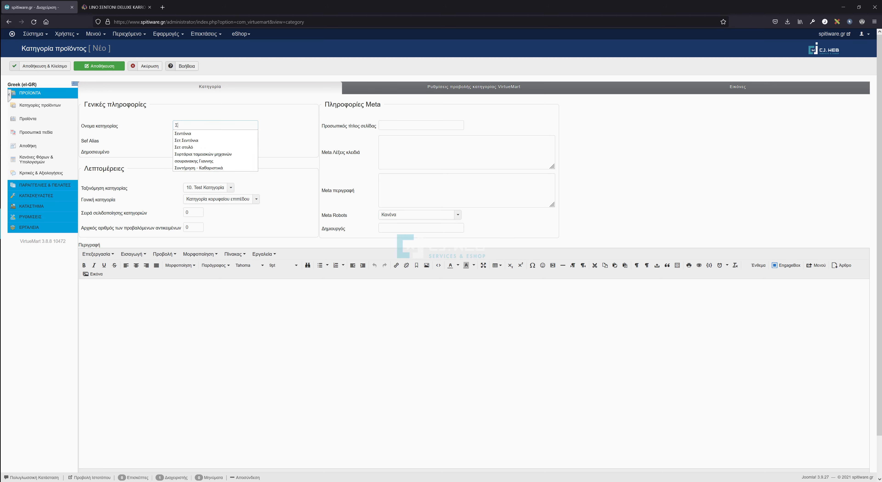
{"action": "type", "text": "τόνια Βραφικά"}
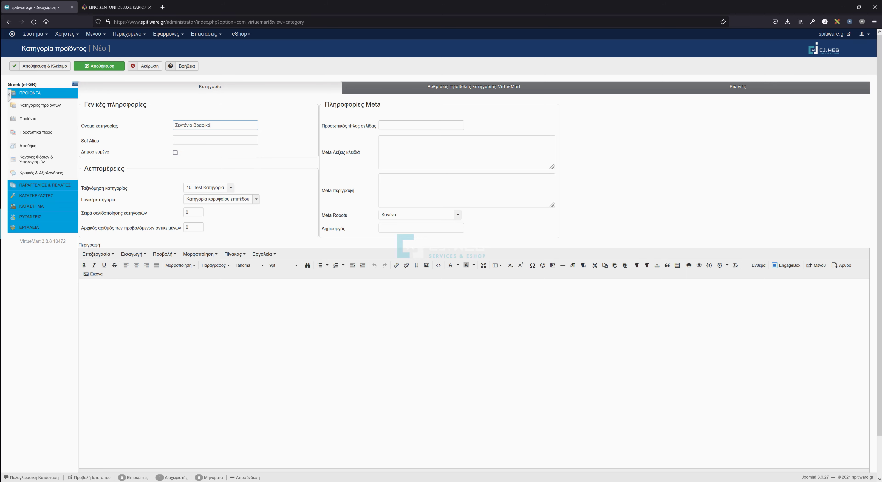
{"action": "left_click", "coordinate": [176, 153]}
{"action": "left_click", "coordinate": [189, 199]}
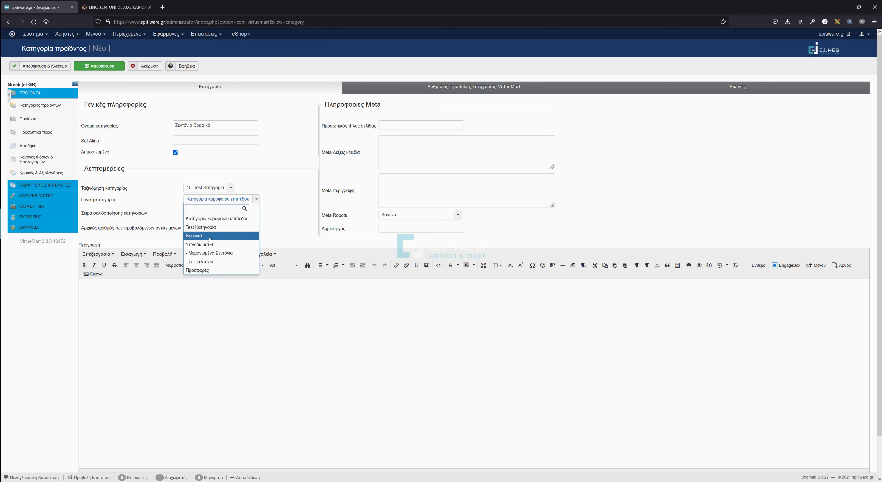
{"action": "left_click", "coordinate": [211, 236]}
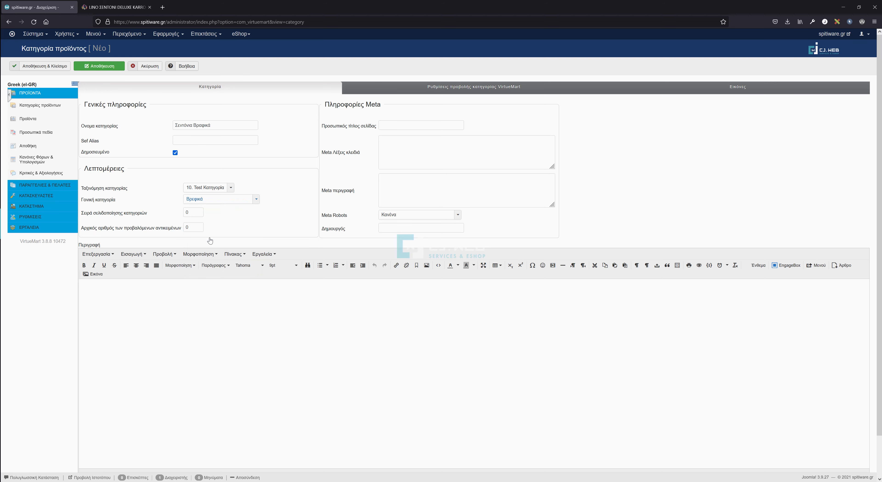
{"action": "left_click", "coordinate": [67, 69]}
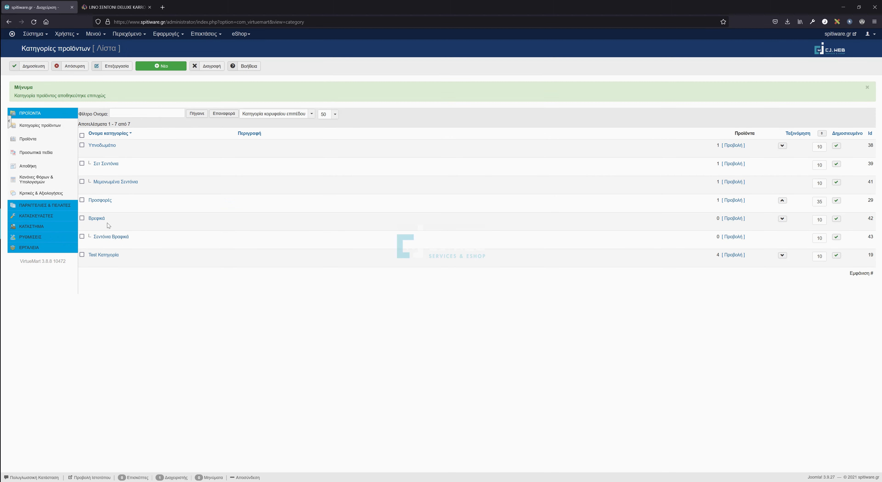
Clear the SEF alias of Σεντόνια Βραφικά and save the category.
{"action": "left_click_drag", "start_coordinate": [108, 222], "coordinate": [92, 222]}
{"action": "left_click_drag", "start_coordinate": [89, 238], "coordinate": [92, 242]}
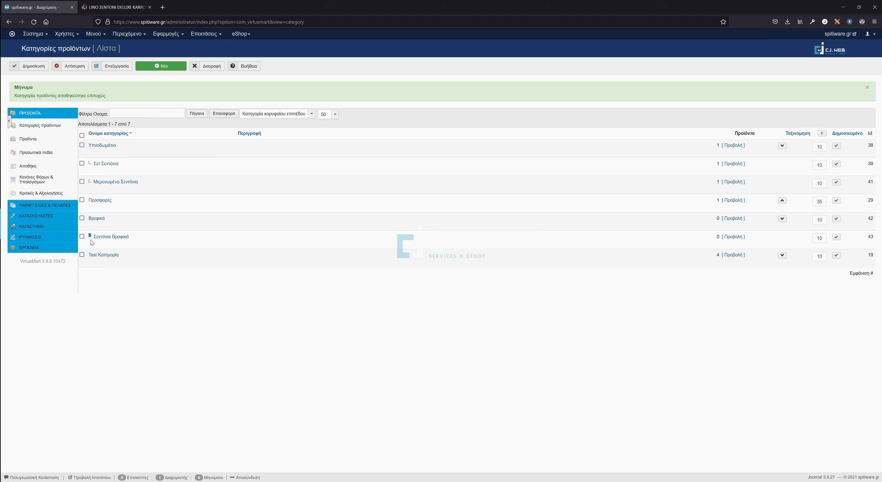
{"action": "left_click", "coordinate": [111, 238]}
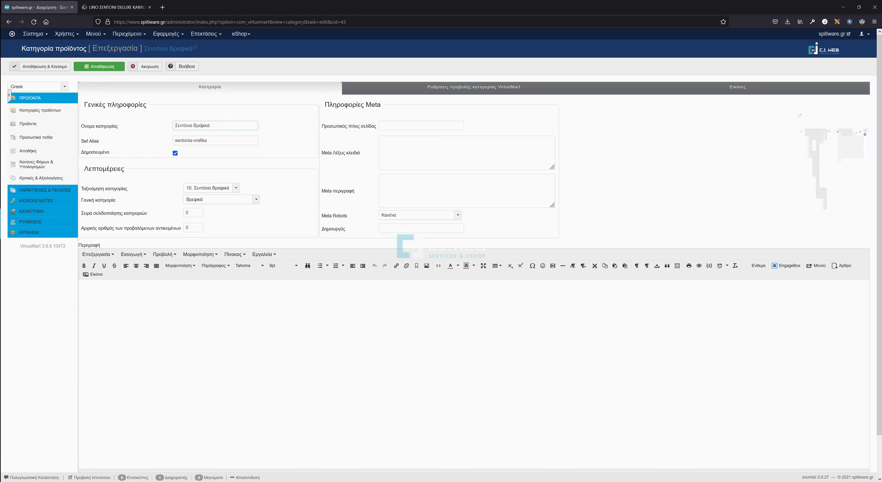
{"action": "left_click_drag", "start_coordinate": [207, 139], "coordinate": [105, 141]}
{"action": "key", "text": "BackSpace"}
{"action": "left_click", "coordinate": [41, 66]}
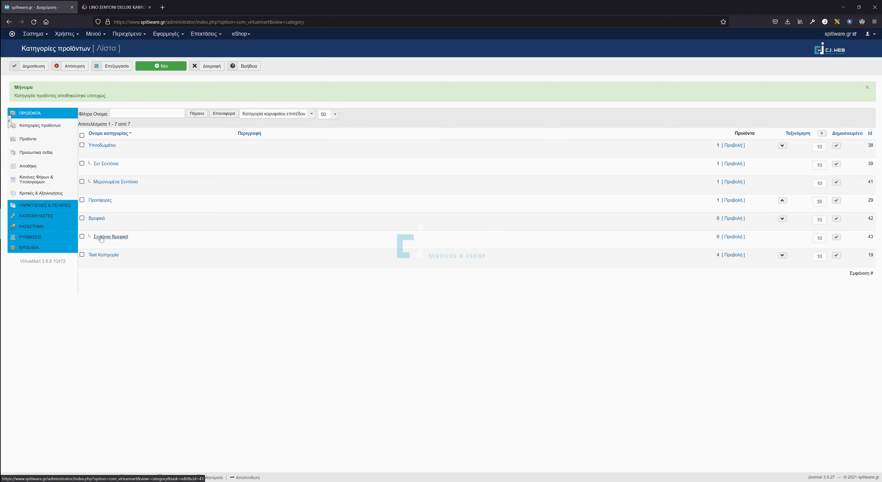
{"action": "left_click", "coordinate": [162, 67]}
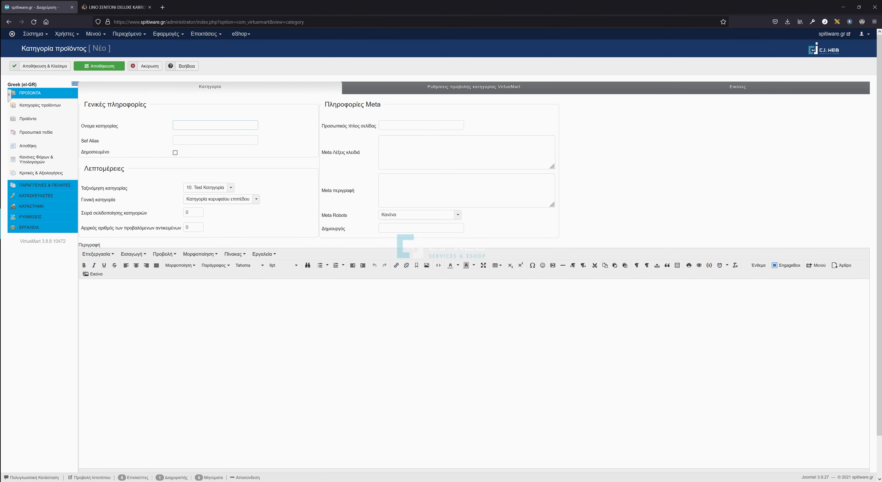
Add the published category 'υπο υπο κατηγορια' with Σεντόνια Βραφικά as its parent.
{"action": "type", "text": "υπο υπο κατηγορια"}
{"action": "left_click", "coordinate": [175, 153]}
{"action": "left_click", "coordinate": [207, 201]}
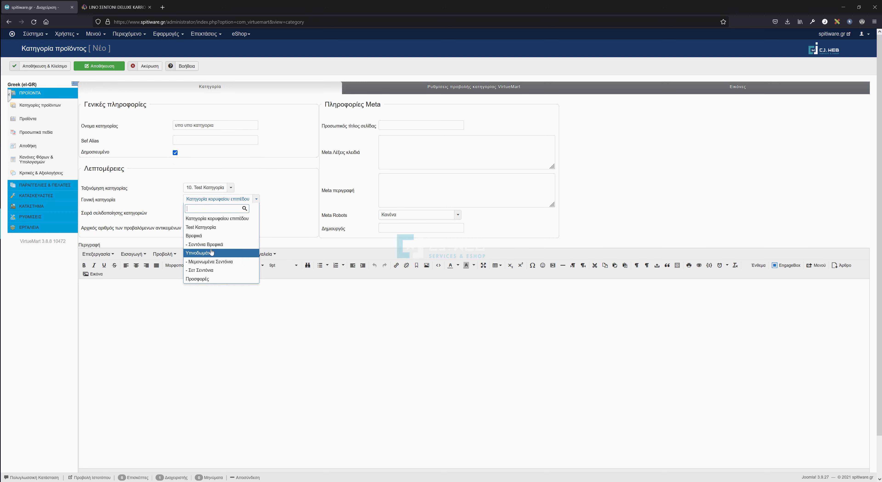
{"action": "left_click", "coordinate": [215, 246]}
{"action": "left_click", "coordinate": [45, 66]}
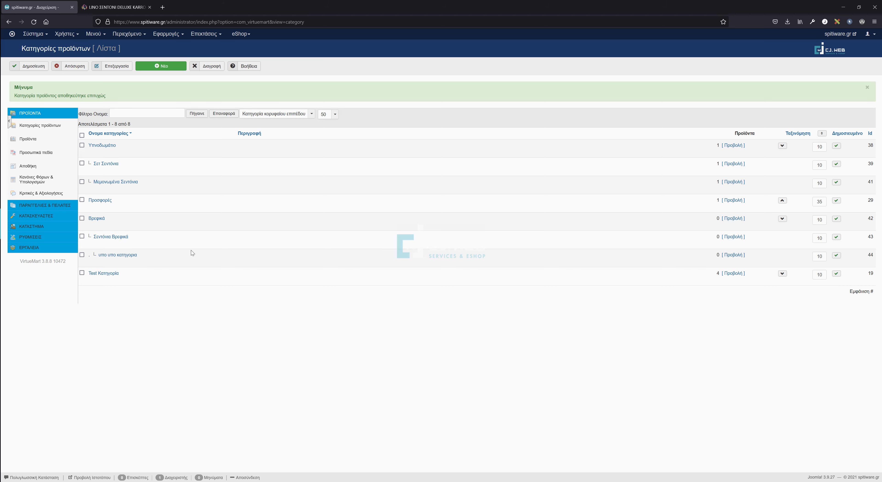
Review the baby sheets category and its filters on linohome.gr, then return to the admin.
{"action": "left_click", "coordinate": [117, 7]}
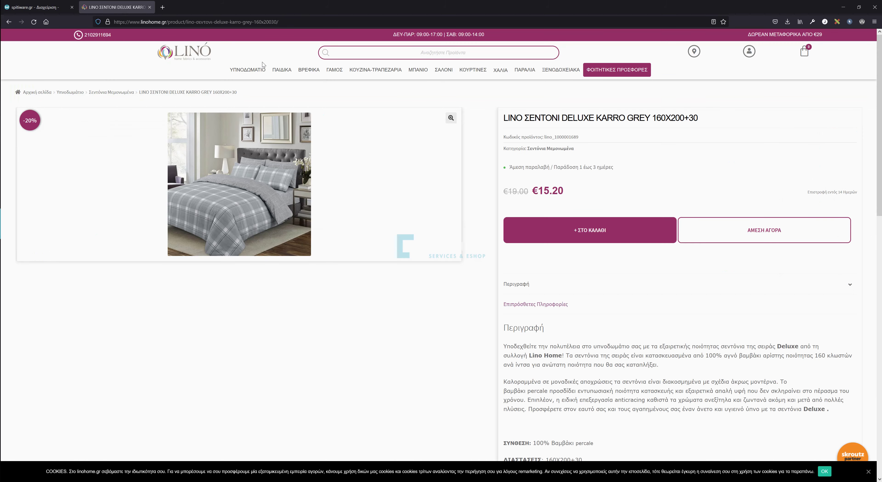
{"action": "mouse_move", "coordinate": [300, 73]}
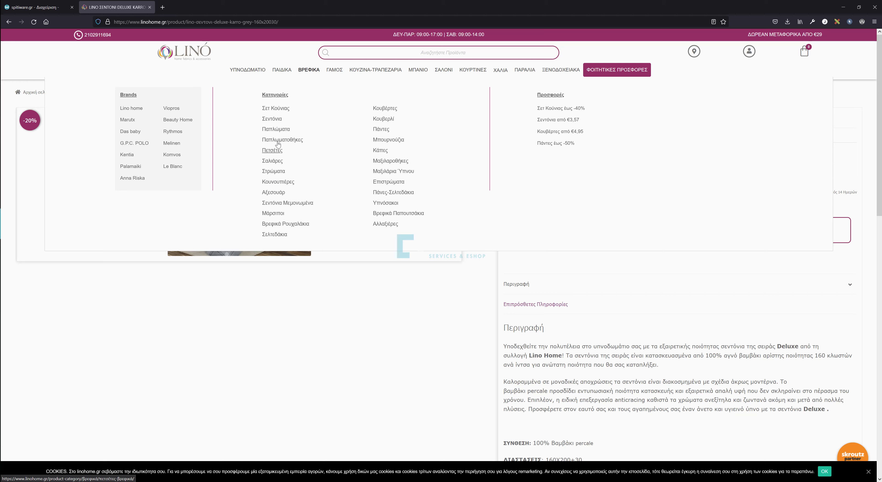
{"action": "left_click", "coordinate": [276, 120]}
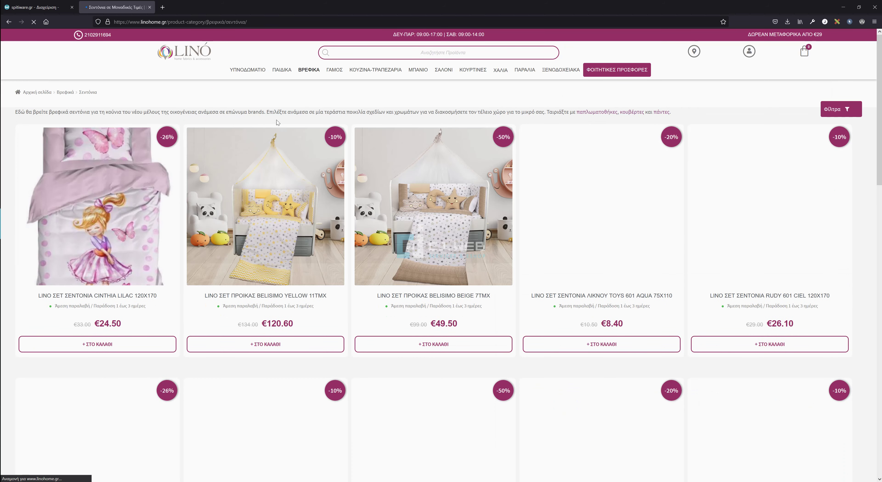
{"action": "left_click", "coordinate": [836, 109]}
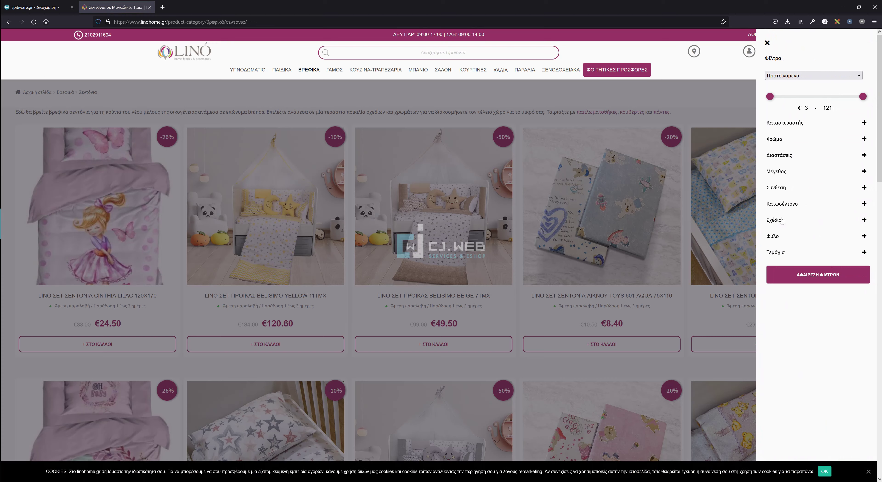
{"action": "left_click", "coordinate": [68, 8]}
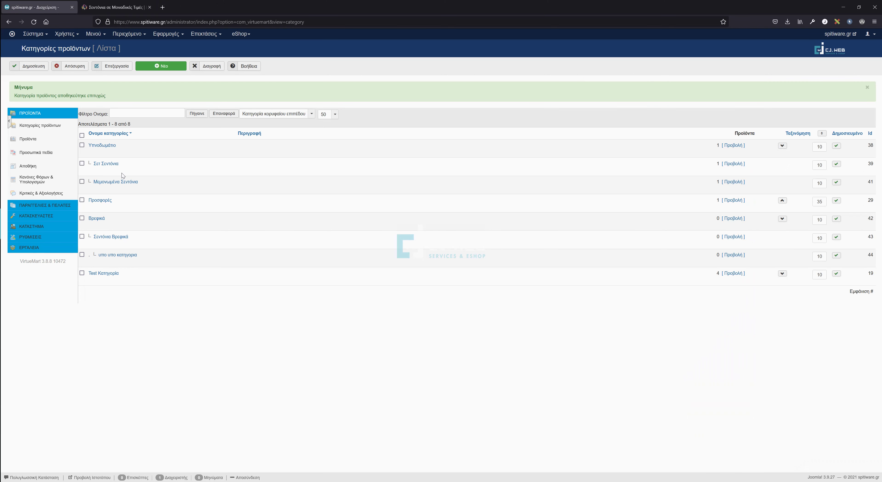
Delete the 'υπο υπο κατηγορια' category from the category list.
{"action": "left_click", "coordinate": [82, 255]}
{"action": "left_click", "coordinate": [210, 66]}
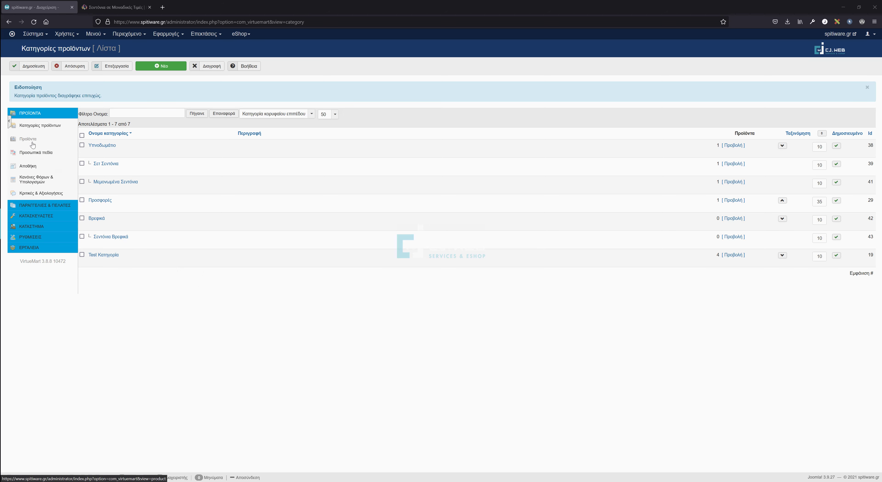
Go to the Products list and start a new blank product.
{"action": "left_click", "coordinate": [20, 144]}
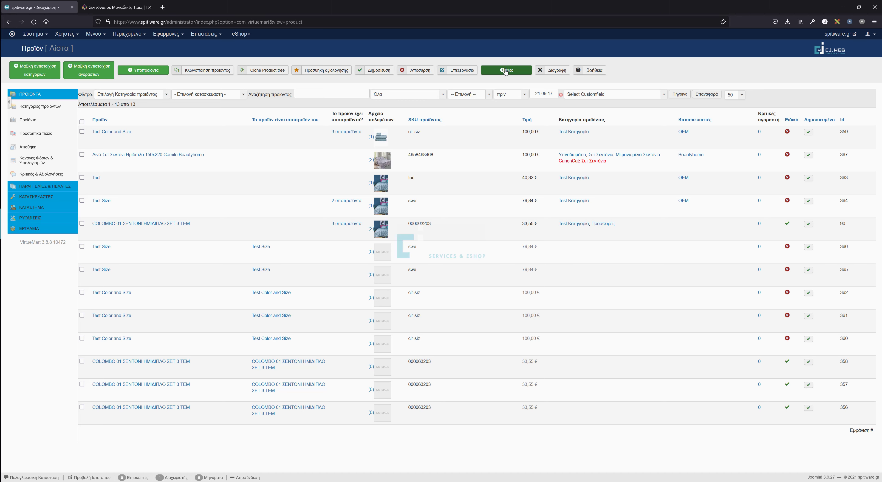
{"action": "left_click", "coordinate": [506, 70]}
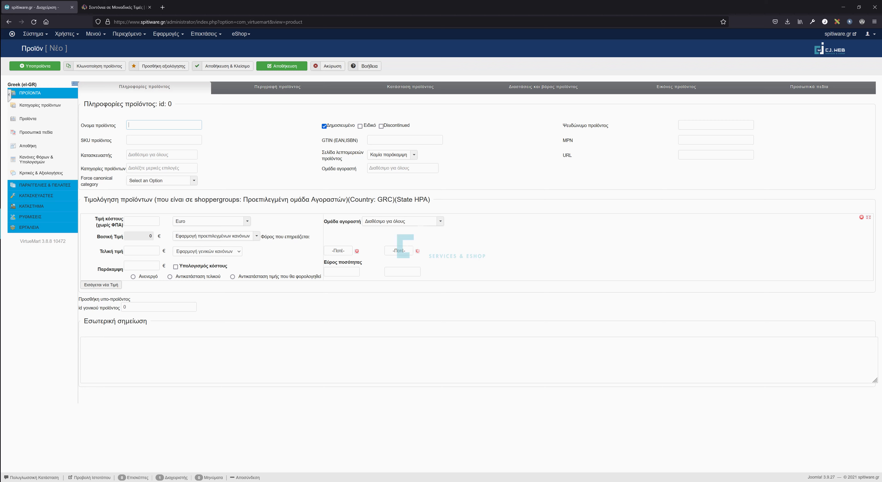
After checking the linohome.gr page, type the product name ending in '160x220 Beautyhome'.
{"action": "left_click", "coordinate": [115, 7]}
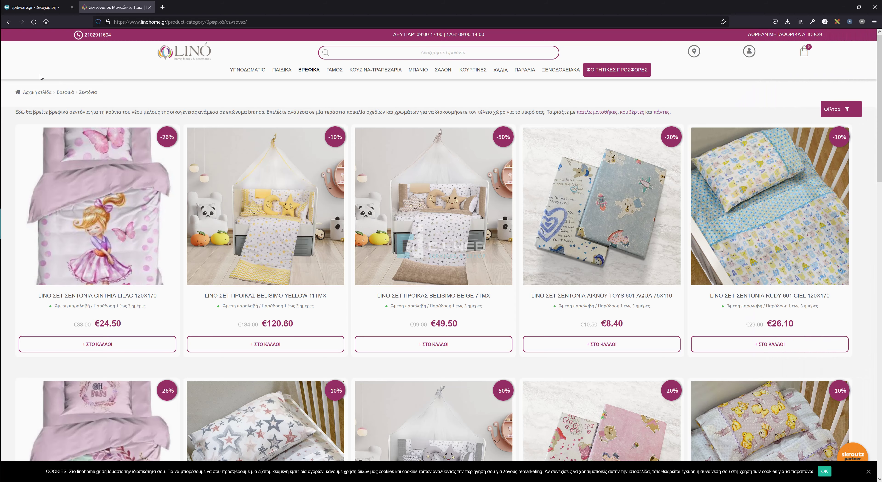
{"action": "left_click", "coordinate": [53, 12]}
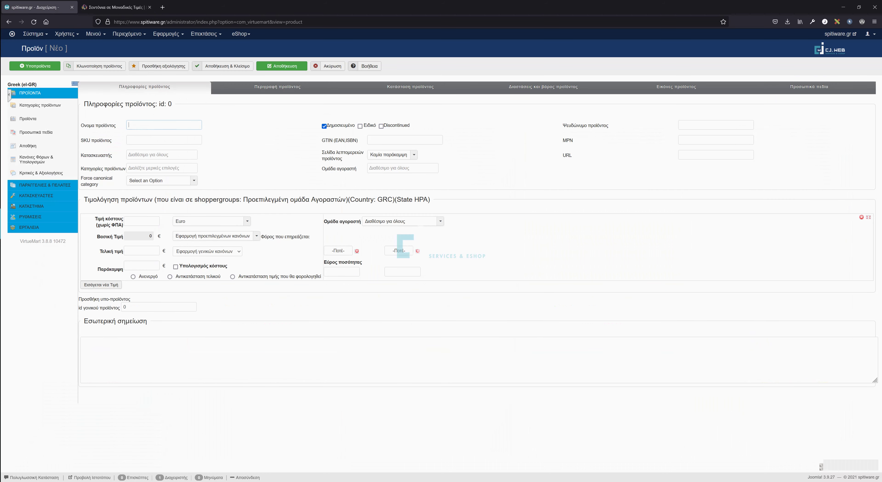
{"action": "key", "text": "Down"}
{"action": "type", "text": "Lino "}
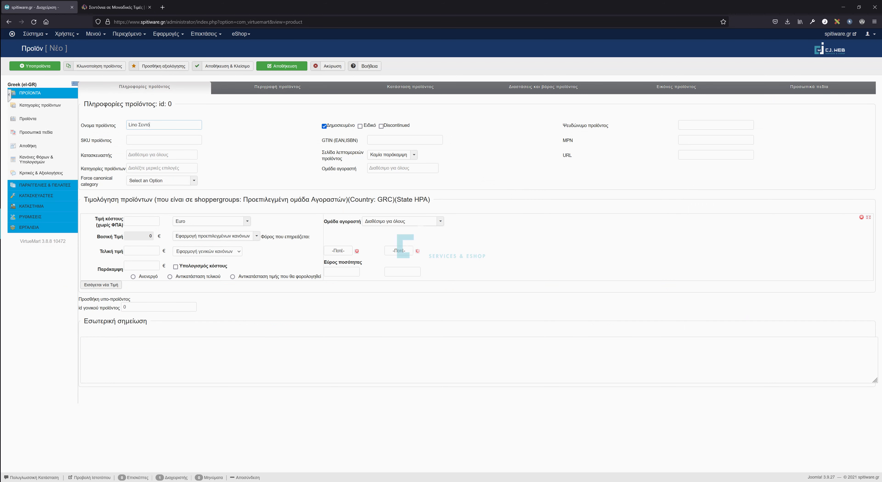
{"action": "type", "text": "Σεντόνο "}
{"action": "type", "text": "Deluxe Κα"}
{"action": "type", "text": "x"}
{"action": "type", "text": "220"}
{"action": "type", "text": " Beautyho"}
{"action": "key", "text": "BackSpace"}
{"action": "key", "text": "BackSpace"}
{"action": "key", "text": "BackSpace"}
{"action": "key", "text": "BackSpace"}
{"action": "key", "text": "BackSpace"}
{"action": "type", "text": "utyhome"}
Correct 'Σεντόνο' to 'Σεντόνι' in the product name.
{"action": "key", "text": "ctrl+a"}
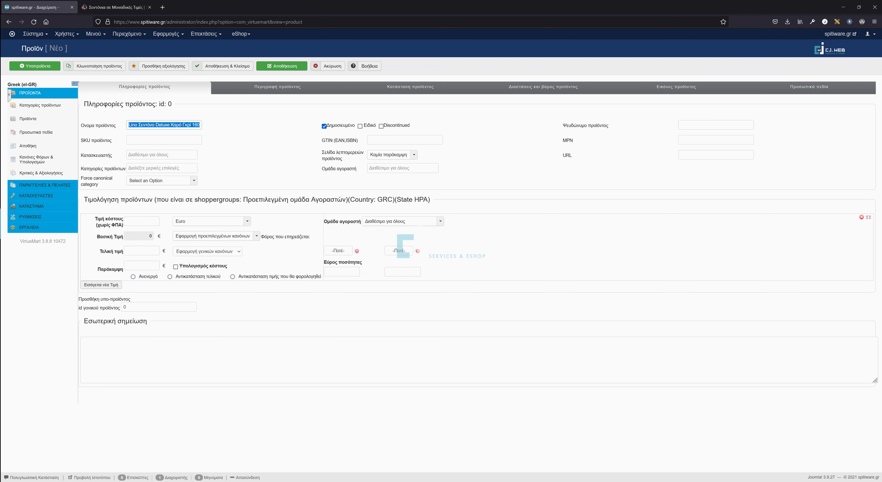
{"action": "left_click", "coordinate": [153, 125]}
{"action": "key", "text": "BackSpace"}
{"action": "type", "text": "ι"}
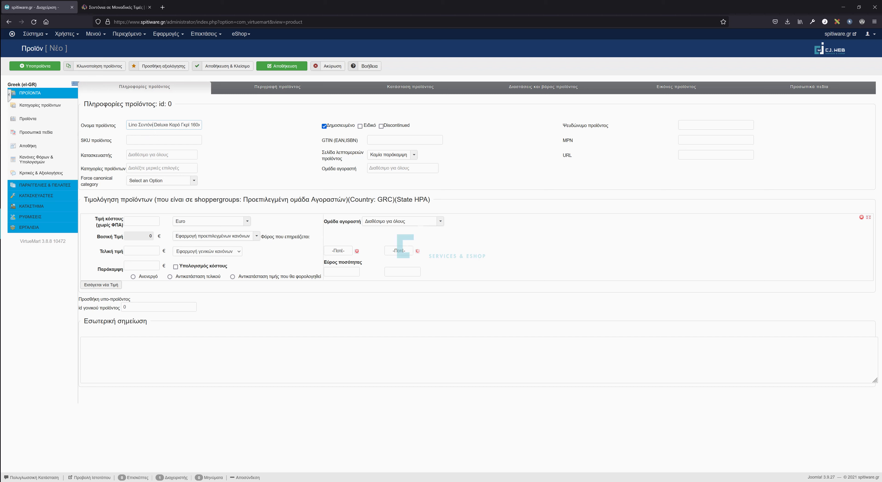
{"action": "left_click_drag", "start_coordinate": [129, 125], "coordinate": [232, 126]}
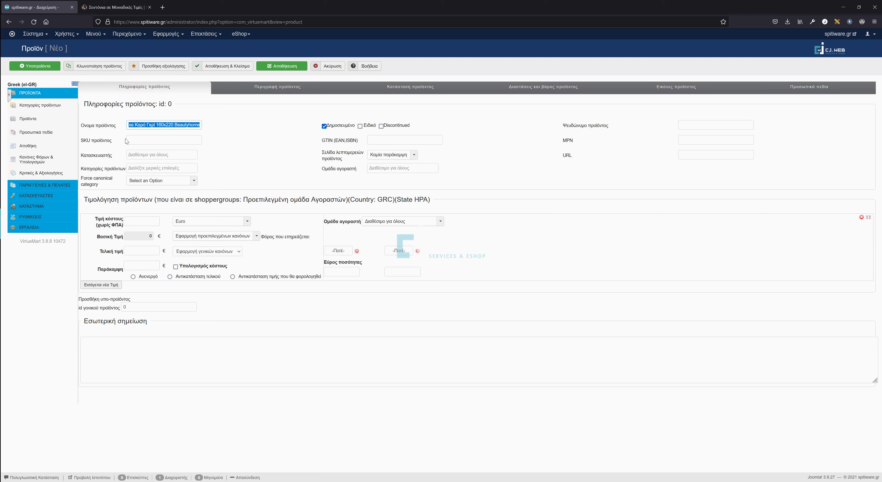
{"action": "left_click", "coordinate": [156, 125]}
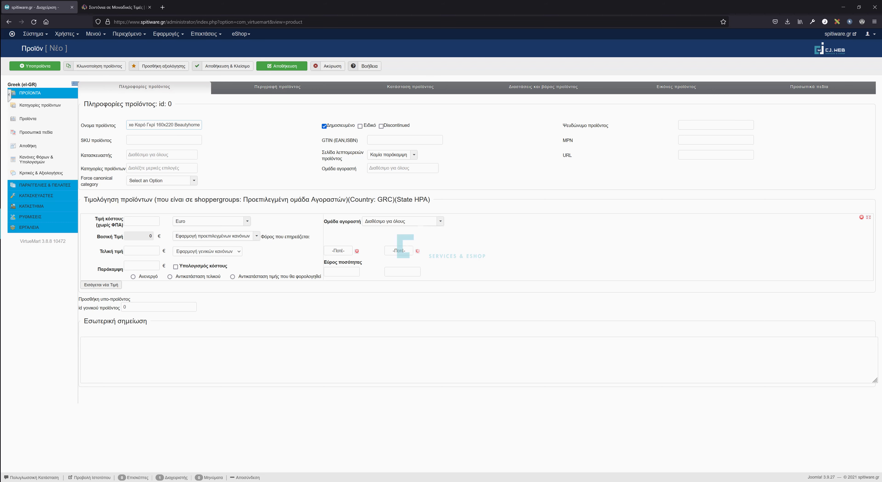
{"action": "key", "text": "ctrl+a"}
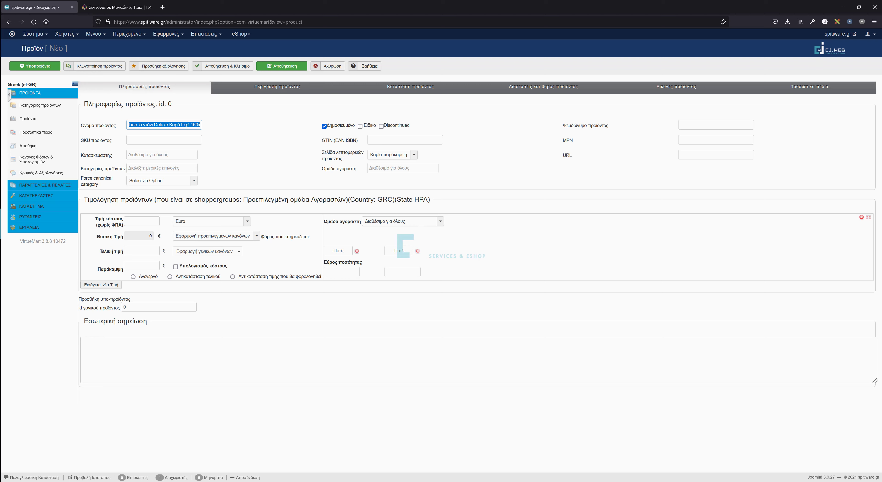
Enter SKU 415864351 and choose Beautyhome as the manufacturer.
{"action": "left_click", "coordinate": [165, 139]}
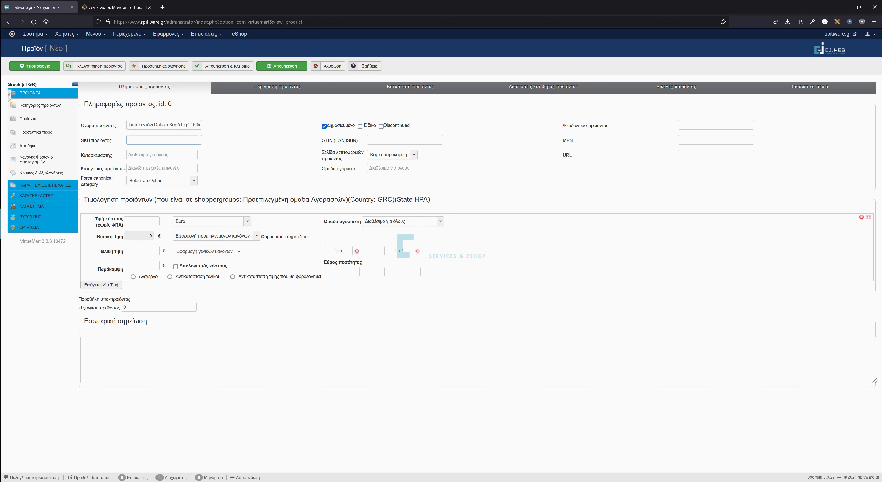
{"action": "key", "text": "Down"}
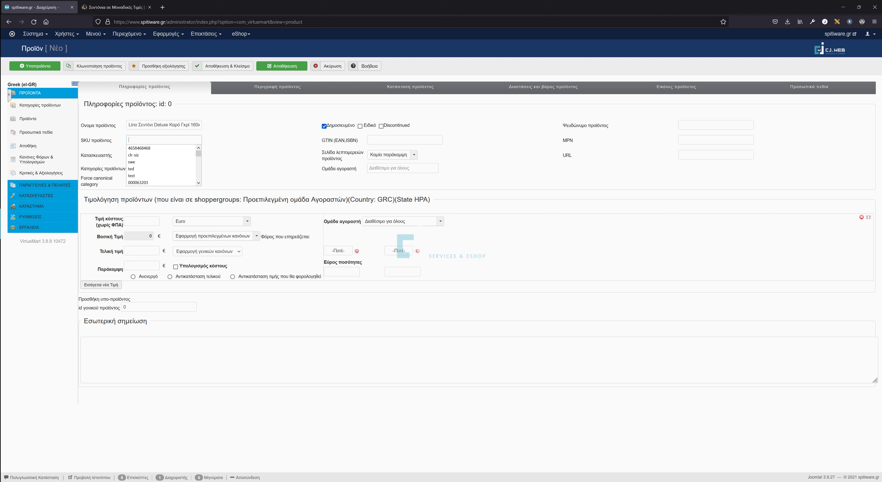
{"action": "type", "text": "415864351"}
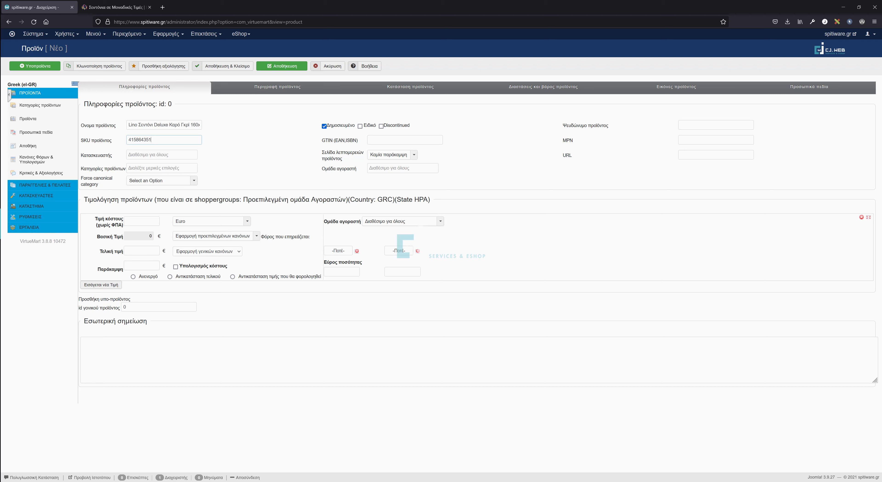
{"action": "left_click", "coordinate": [162, 154]}
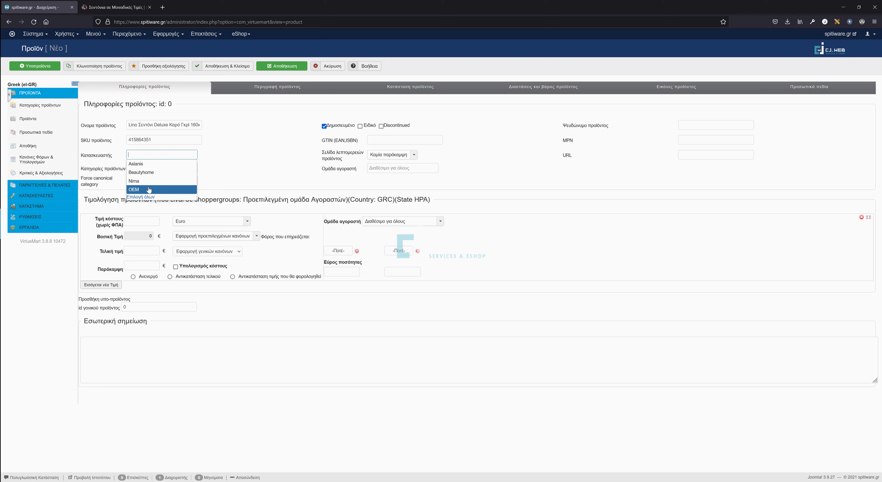
{"action": "left_click", "coordinate": [155, 174]}
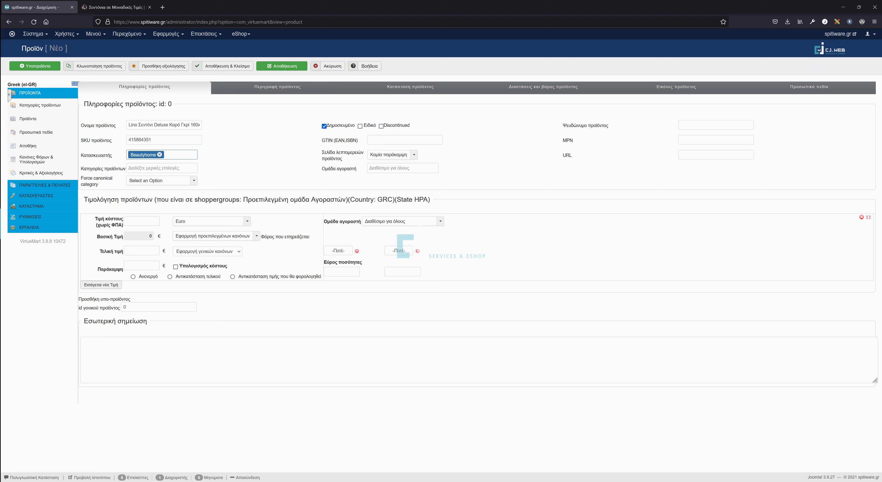
{"action": "left_click", "coordinate": [154, 168]}
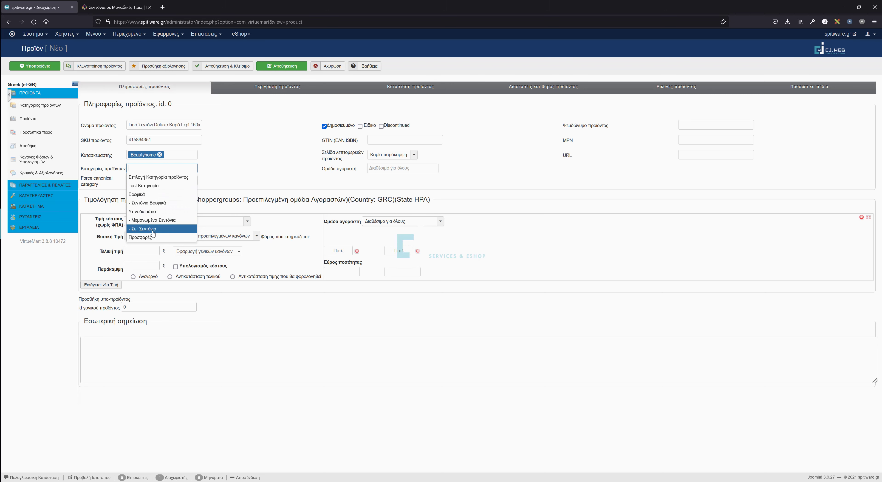
Assign the product to the Μεμονωμένα Σεντόνια and Προσφορές categories.
{"action": "left_click", "coordinate": [158, 221]}
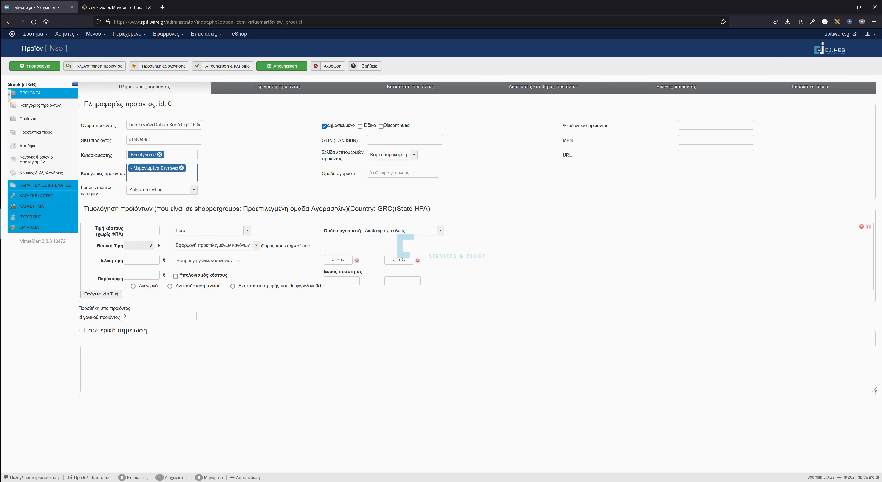
{"action": "left_click", "coordinate": [161, 176]}
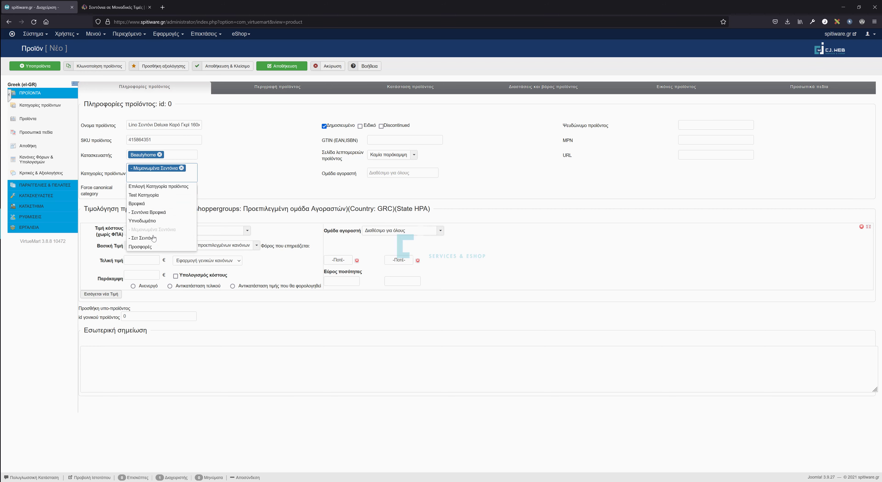
{"action": "left_click", "coordinate": [154, 247]}
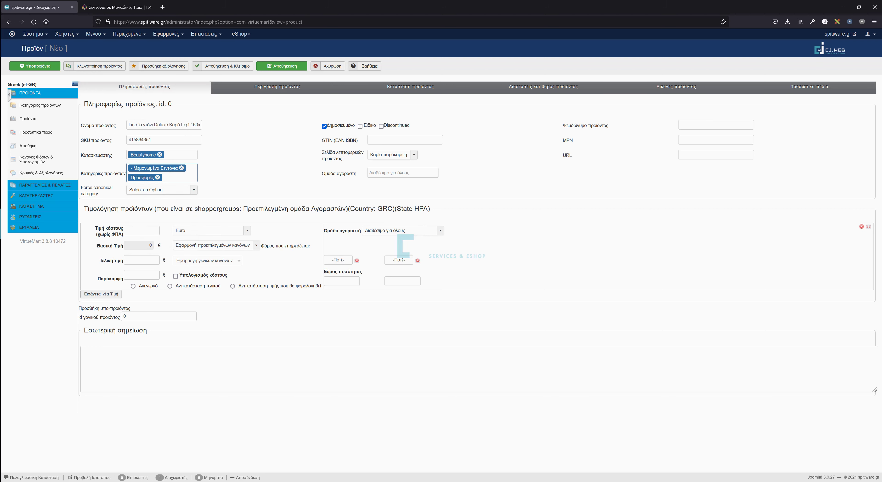
{"action": "left_click", "coordinate": [164, 178]}
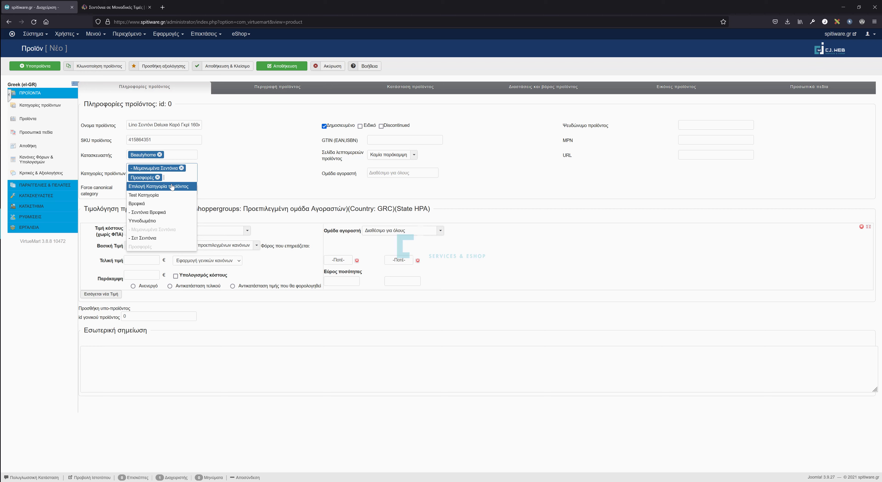
{"action": "left_click", "coordinate": [213, 179]}
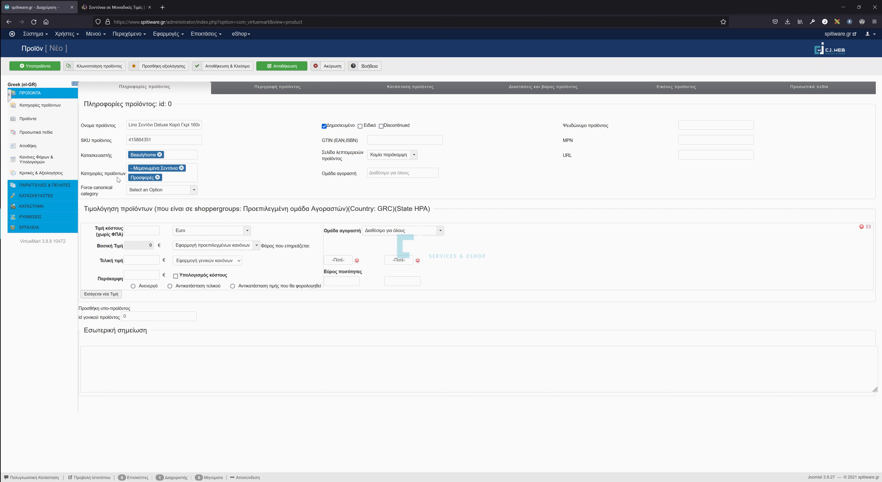
{"action": "left_click_drag", "start_coordinate": [116, 174], "coordinate": [81, 174]}
{"action": "mouse_move", "coordinate": [86, 188]}
{"action": "left_click_drag", "start_coordinate": [81, 187], "coordinate": [110, 197]}
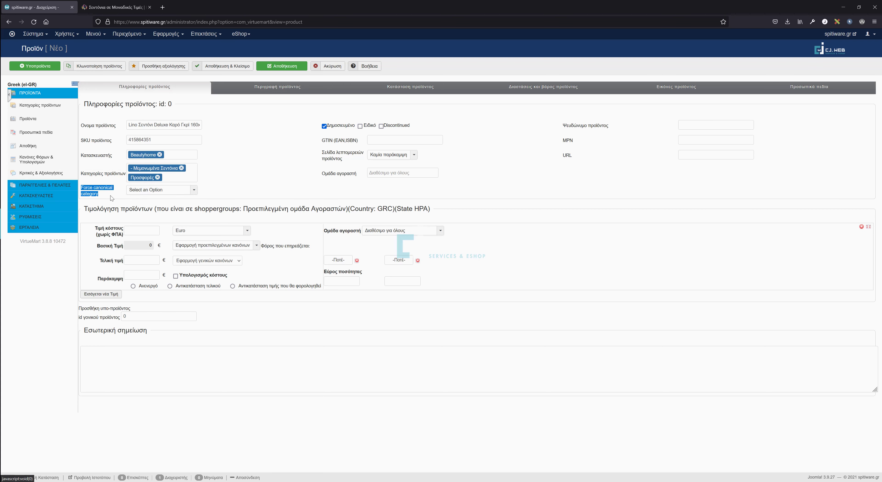
{"action": "mouse_move", "coordinate": [87, 191]}
{"action": "left_click_drag", "start_coordinate": [81, 173], "coordinate": [126, 173]}
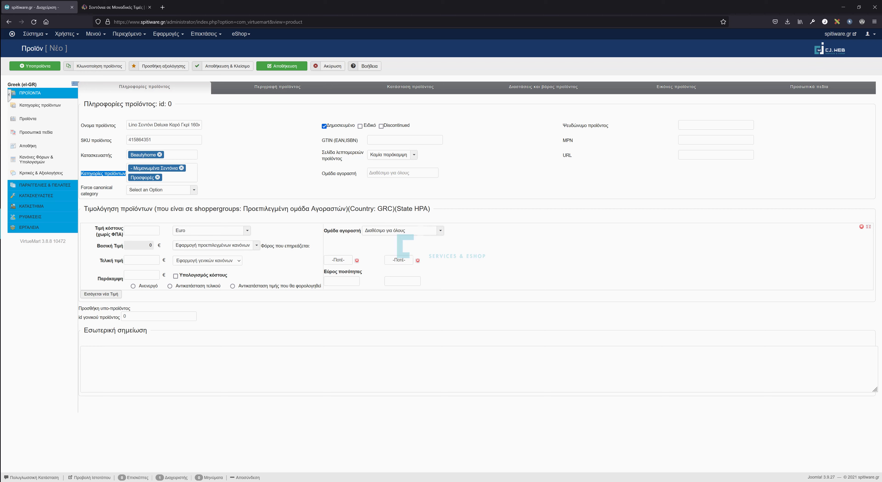
Set the forced canonical category to Μεμονωμένα Σεντόνια.
{"action": "left_click", "coordinate": [151, 190]}
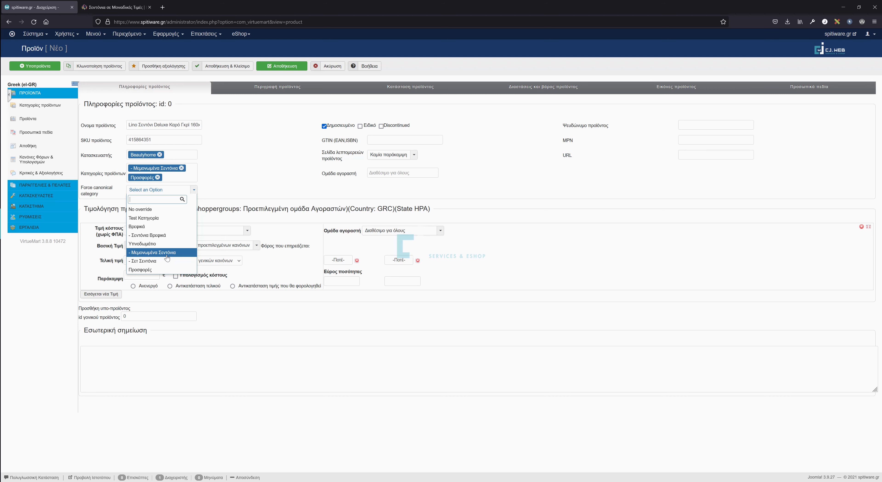
{"action": "left_click", "coordinate": [167, 255]}
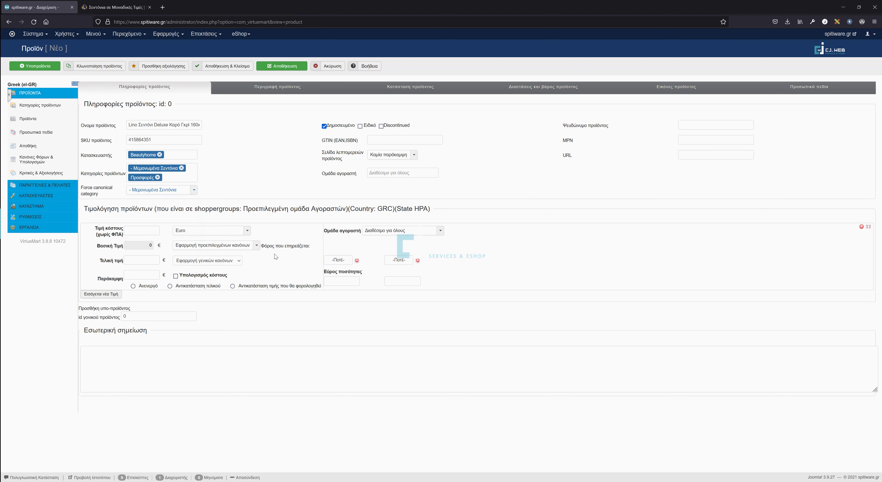
{"action": "left_click_drag", "start_coordinate": [84, 174], "coordinate": [118, 174]}
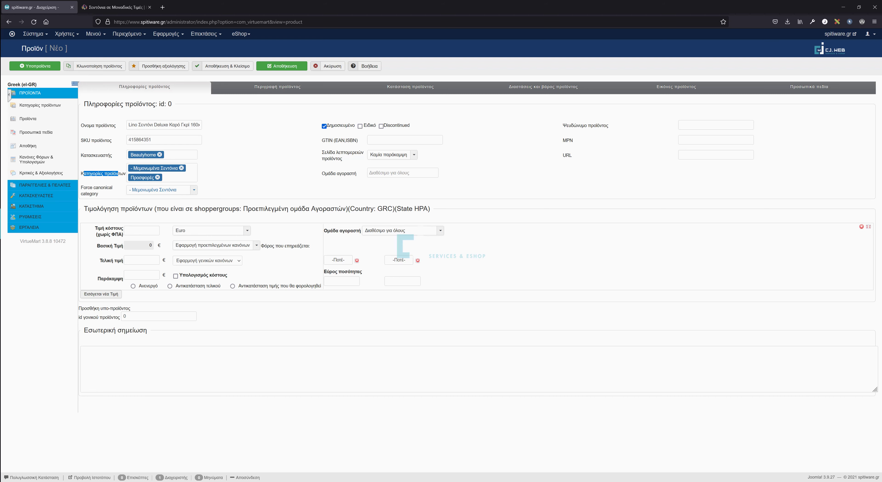
{"action": "left_click", "coordinate": [158, 191]}
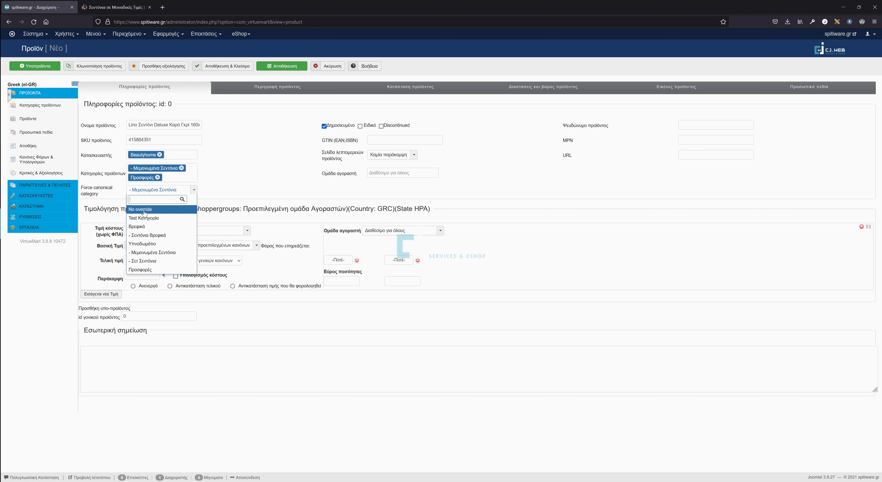
{"action": "left_click", "coordinate": [218, 196]}
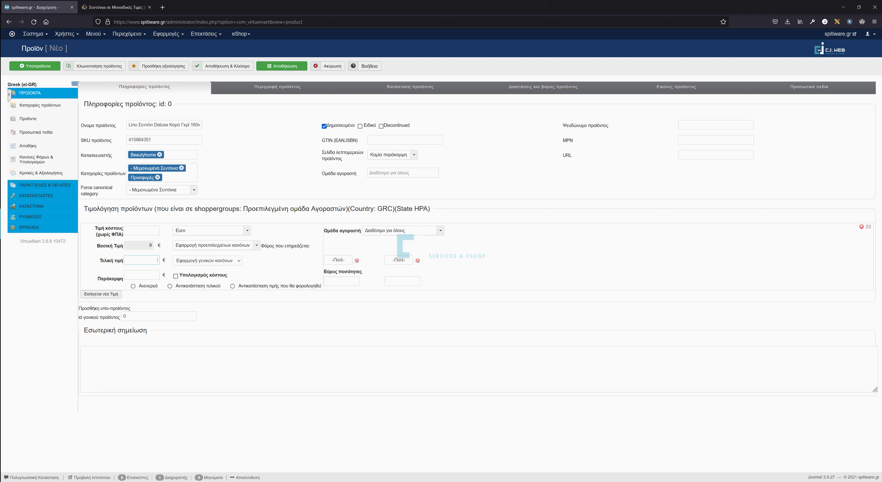
Enter a final price of 124, enable cost calculation, and save the product.
{"action": "type", "text": "124"}
{"action": "left_click", "coordinate": [176, 276]}
{"action": "left_click", "coordinate": [277, 66]}
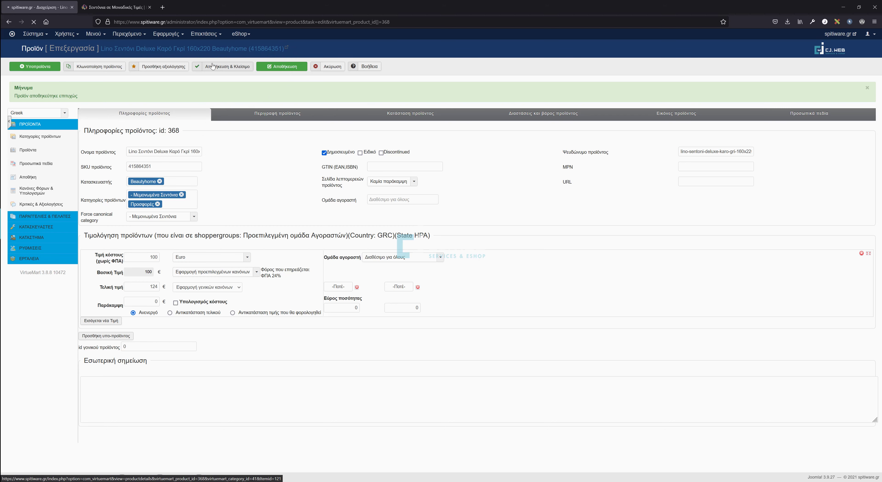
{"action": "left_click", "coordinate": [199, 49]}
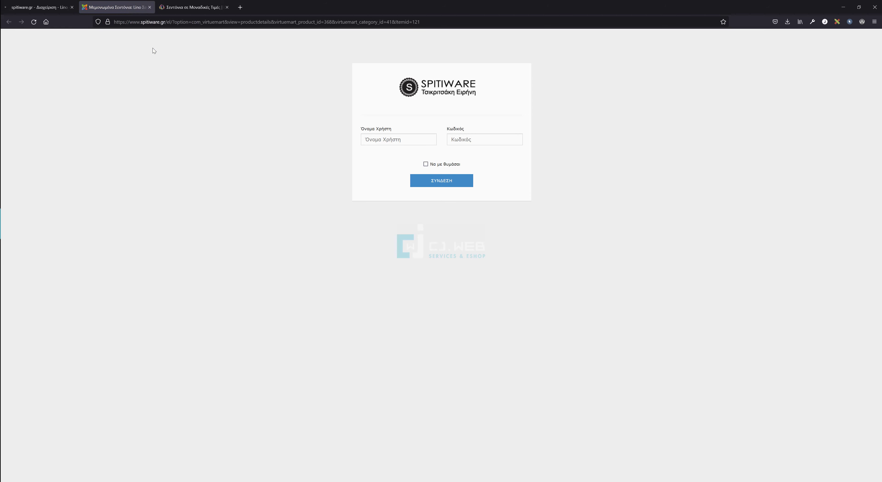
Log in to the storefront with the saved credentials and open the product's shop page.
{"action": "left_click", "coordinate": [394, 139]}
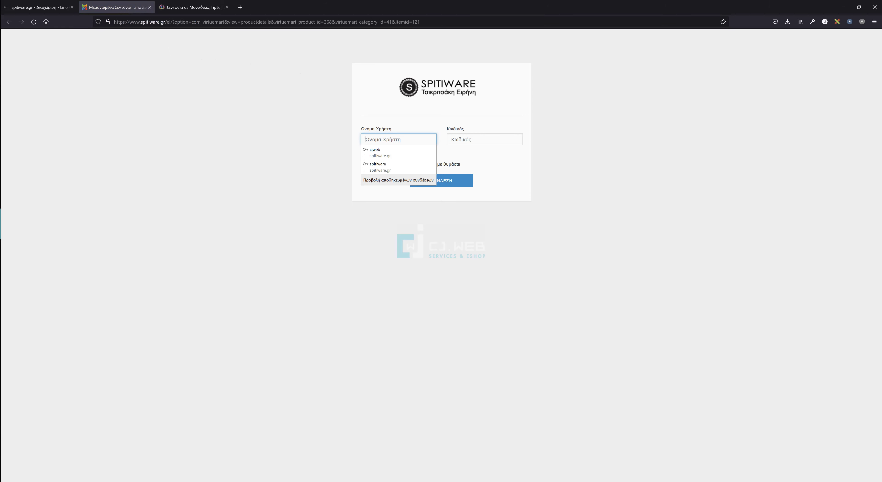
{"action": "left_click", "coordinate": [384, 171]}
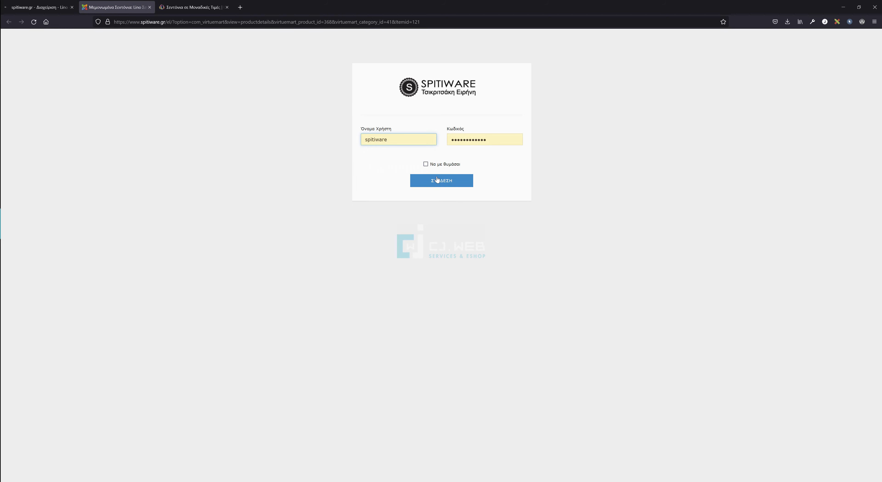
{"action": "left_click", "coordinate": [465, 181]}
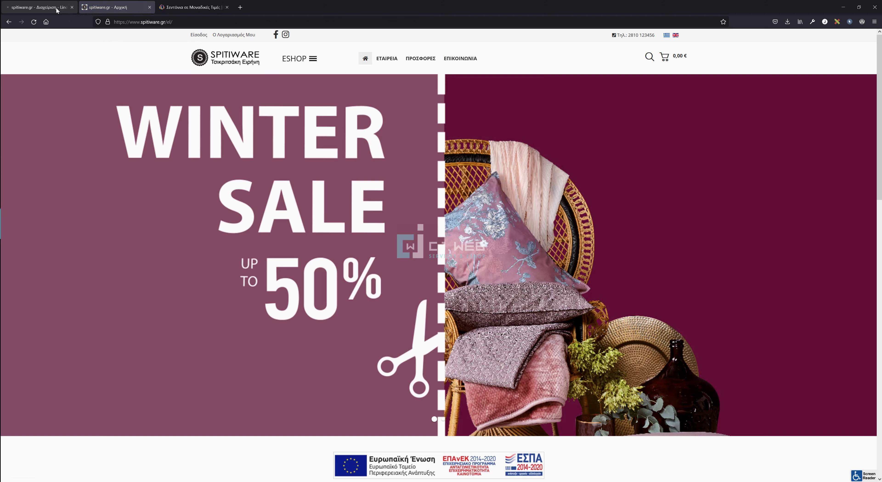
{"action": "left_click", "coordinate": [44, 7]}
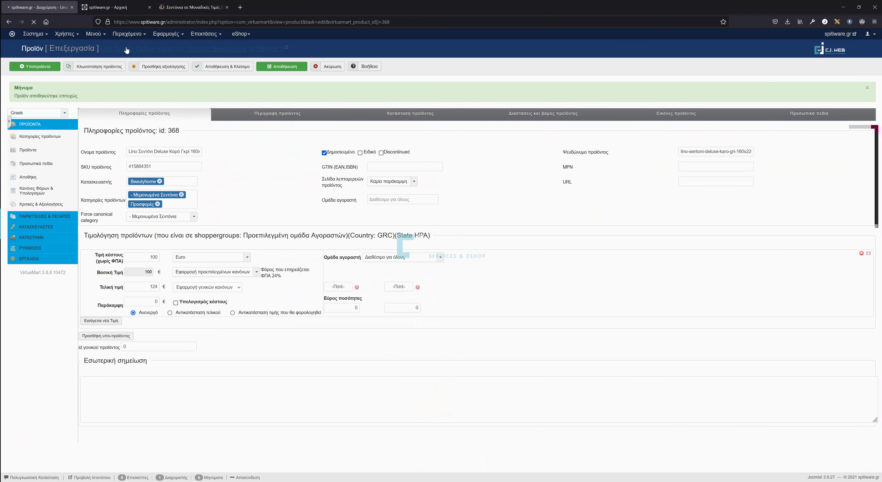
{"action": "left_click", "coordinate": [139, 51]}
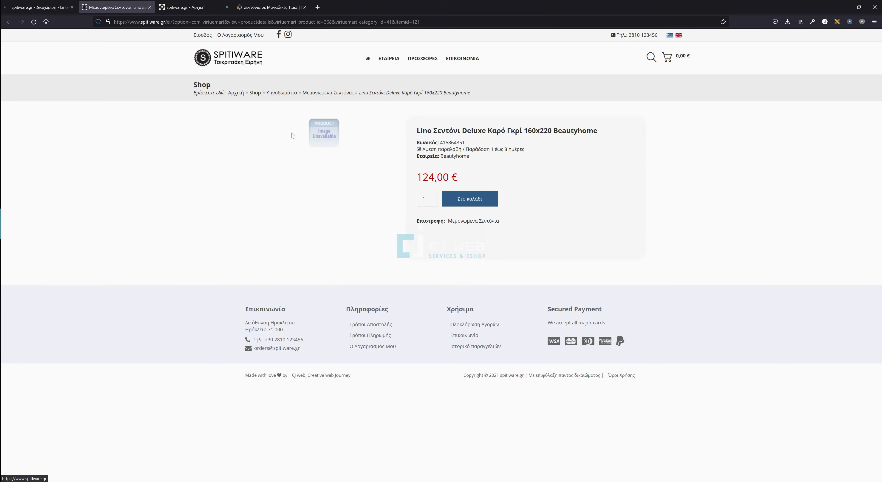
Review the shop page's title, 124,00 € price, Beautyhome manufacturer and code 415864351.
{"action": "left_click_drag", "start_coordinate": [421, 130], "coordinate": [587, 130]}
{"action": "left_click", "coordinate": [561, 154]}
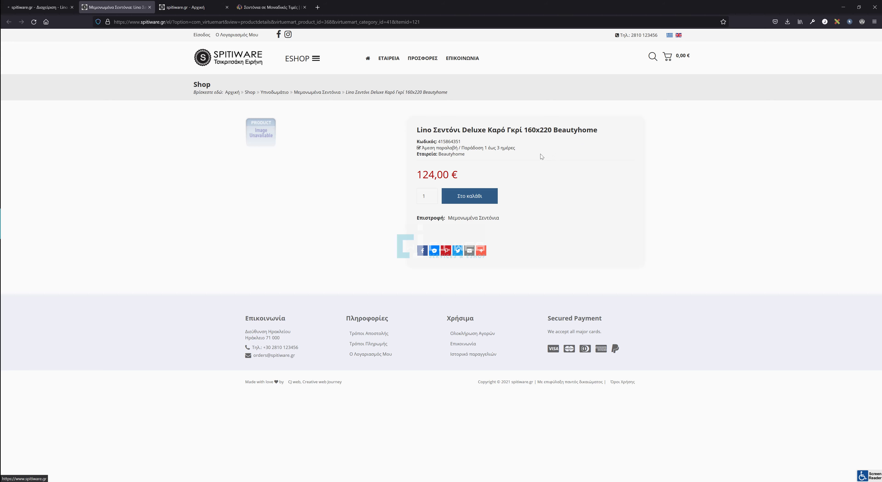
{"action": "left_click_drag", "start_coordinate": [414, 168], "coordinate": [463, 174]}
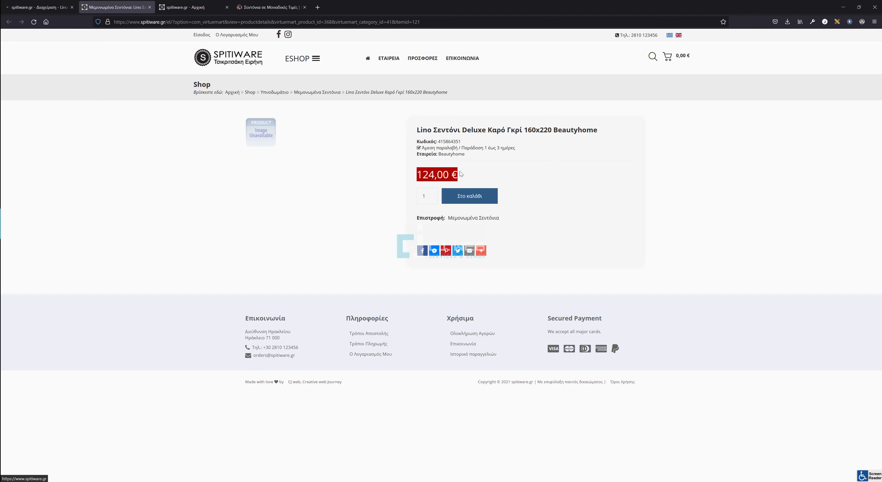
{"action": "left_click_drag", "start_coordinate": [428, 130], "coordinate": [522, 130]}
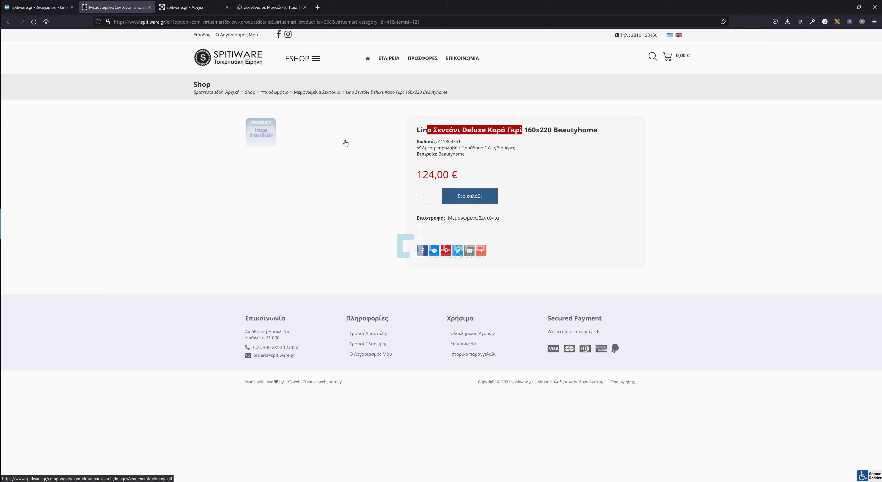
{"action": "double_click", "coordinate": [452, 154]}
{"action": "double_click", "coordinate": [449, 141]}
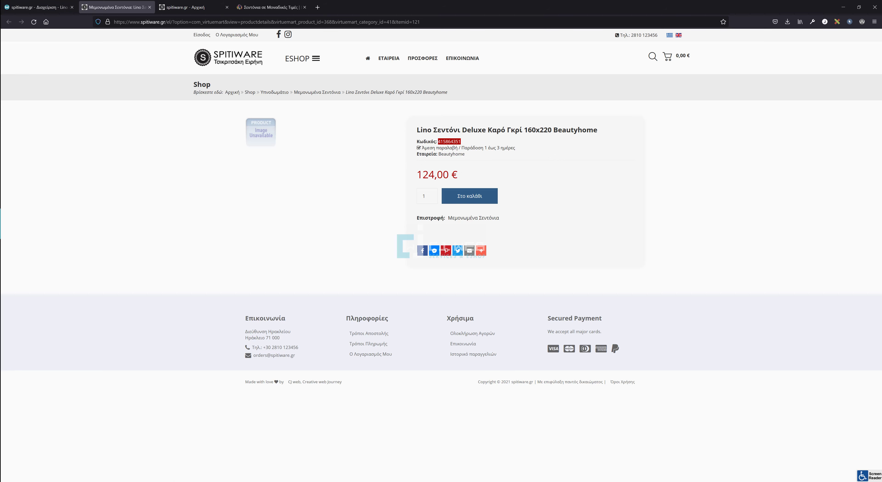
{"action": "left_click", "coordinate": [507, 223]}
{"action": "left_click", "coordinate": [42, 7]}
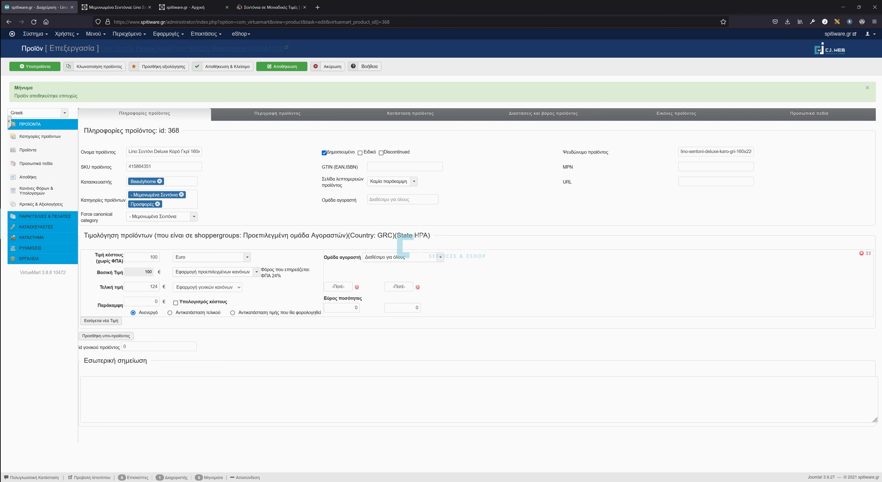
Set a 99.9 override price replacing the final price, save, and view the shop page.
{"action": "double_click", "coordinate": [155, 302]}
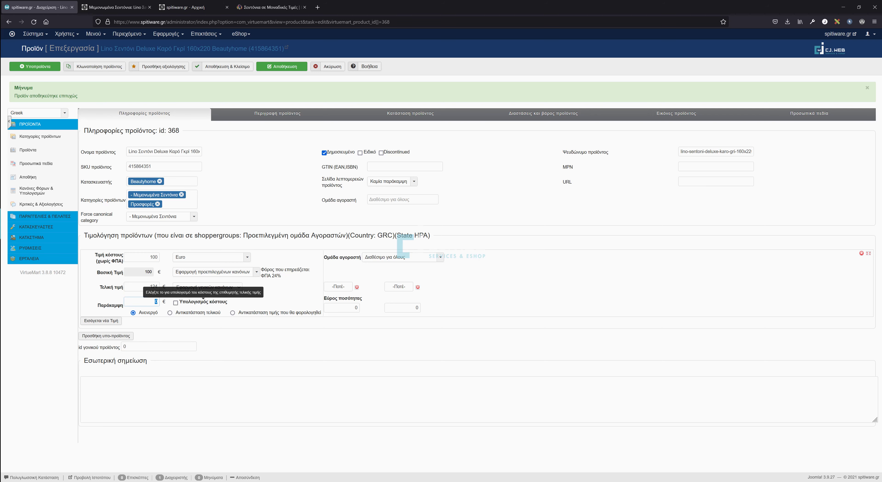
{"action": "type", "text": "99.9"}
{"action": "left_click", "coordinate": [171, 313]}
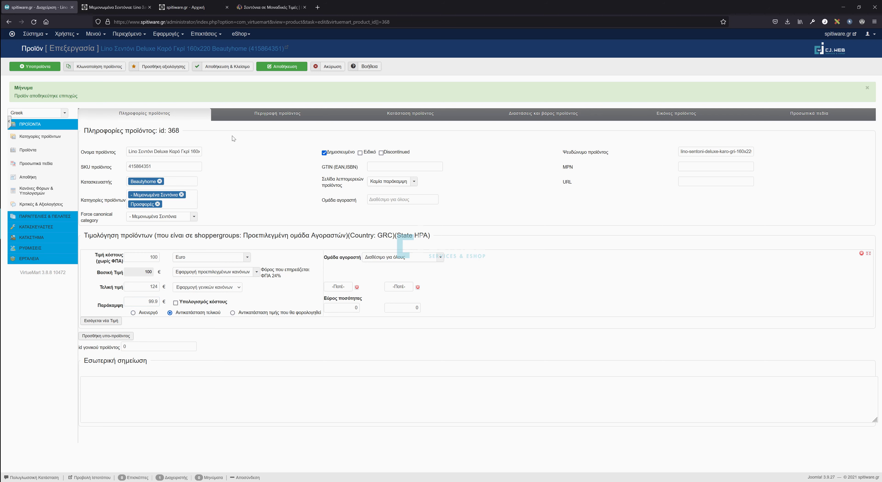
{"action": "left_click", "coordinate": [279, 67]}
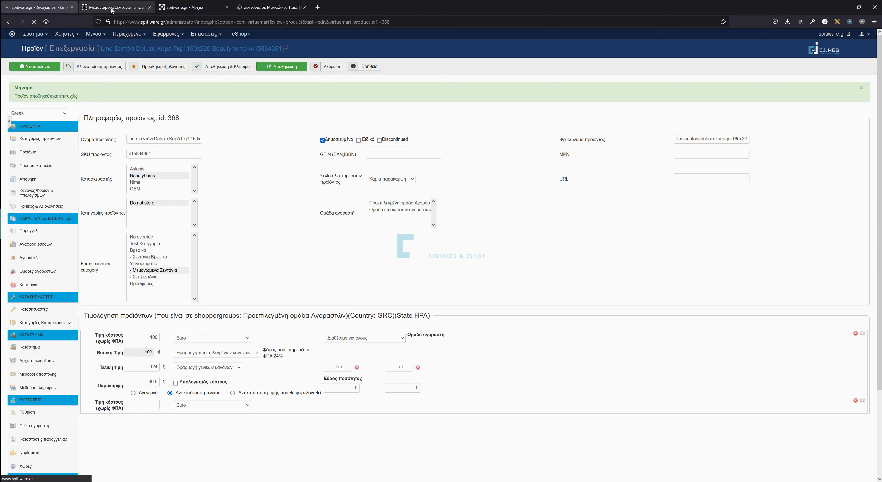
{"action": "left_click", "coordinate": [147, 48]}
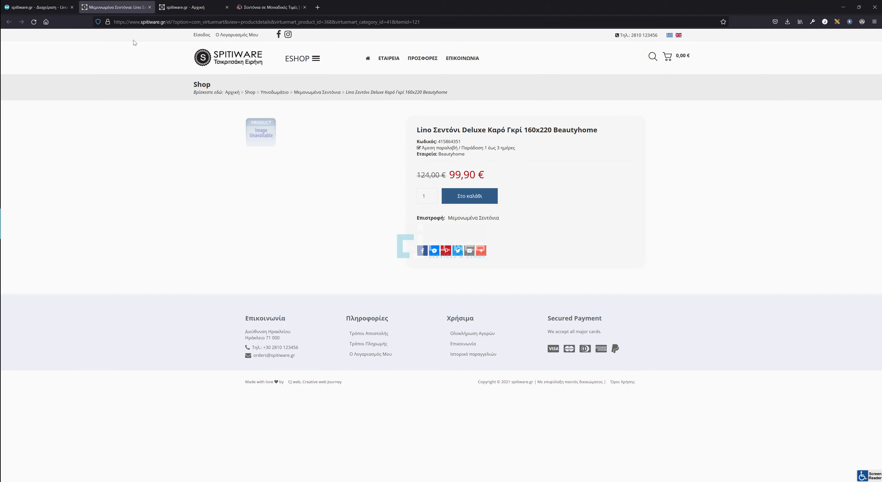
{"action": "left_click", "coordinate": [48, 10]}
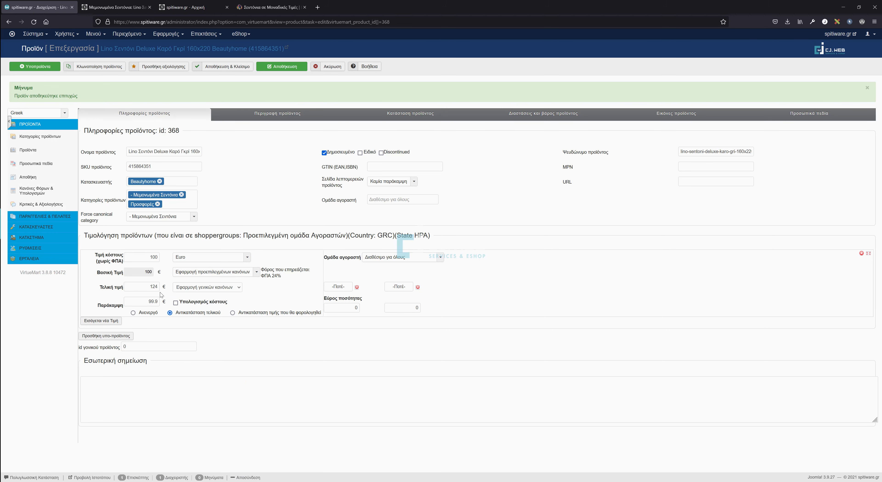
Clear the override price, save, and reload the storefront to confirm no price shows.
{"action": "double_click", "coordinate": [150, 301]}
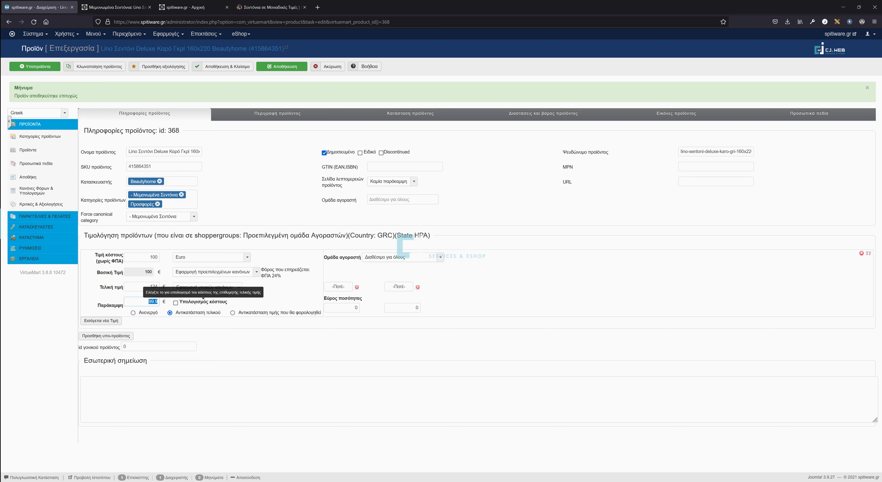
{"action": "key", "text": "BackSpace"}
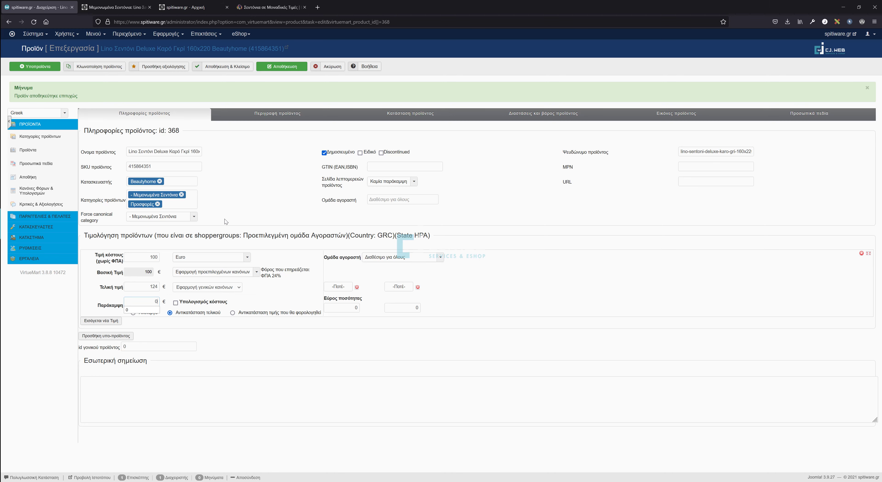
{"action": "left_click", "coordinate": [281, 69]}
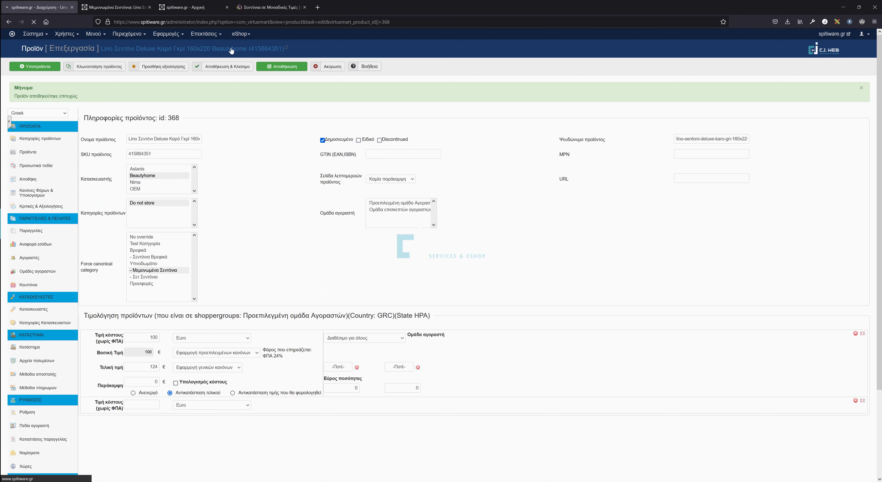
{"action": "left_click", "coordinate": [115, 7]}
{"action": "left_click", "coordinate": [34, 22]}
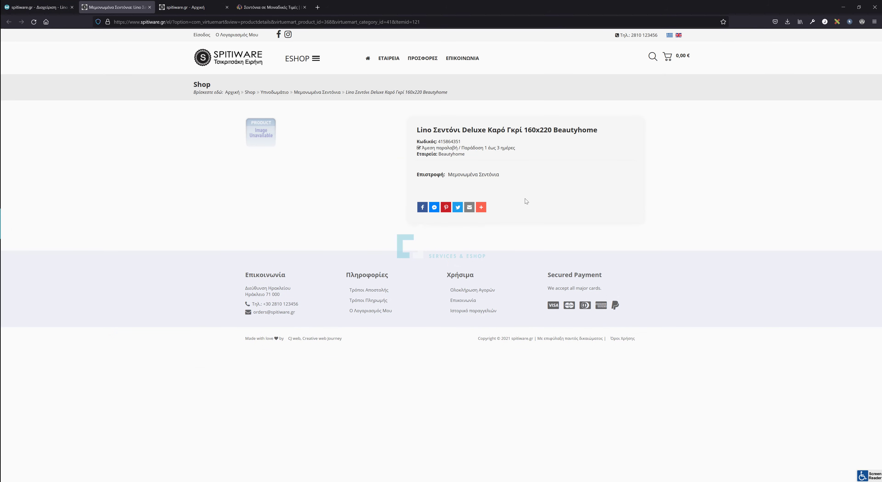
{"action": "left_click", "coordinate": [38, 7]}
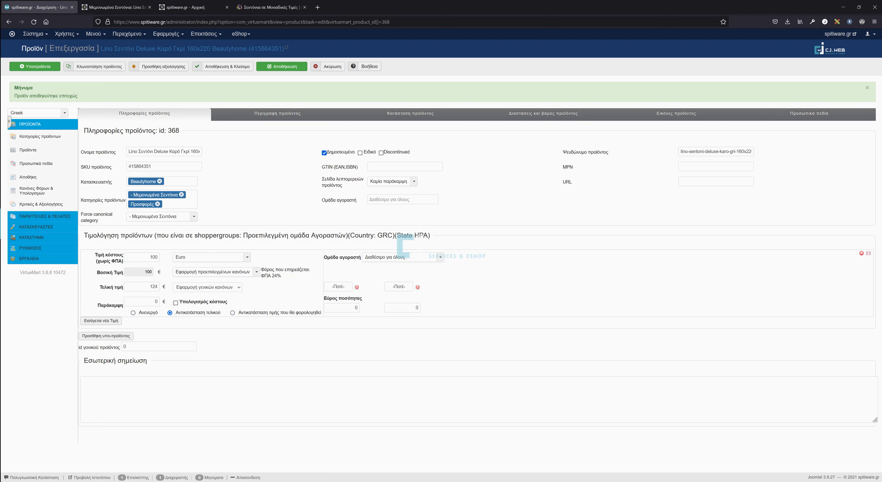
Re-enter the 99.9 override with the override disabled, save, and check the shop price.
{"action": "type", "text": "99.9"}
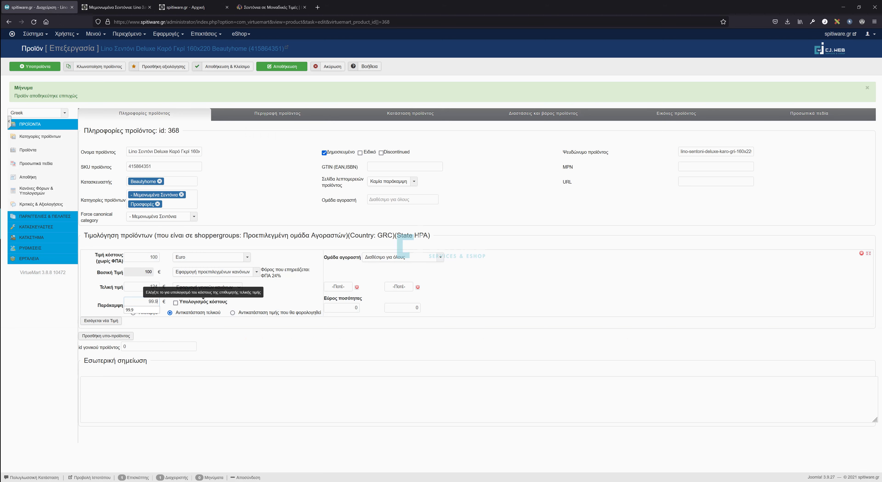
{"action": "left_click", "coordinate": [208, 317]}
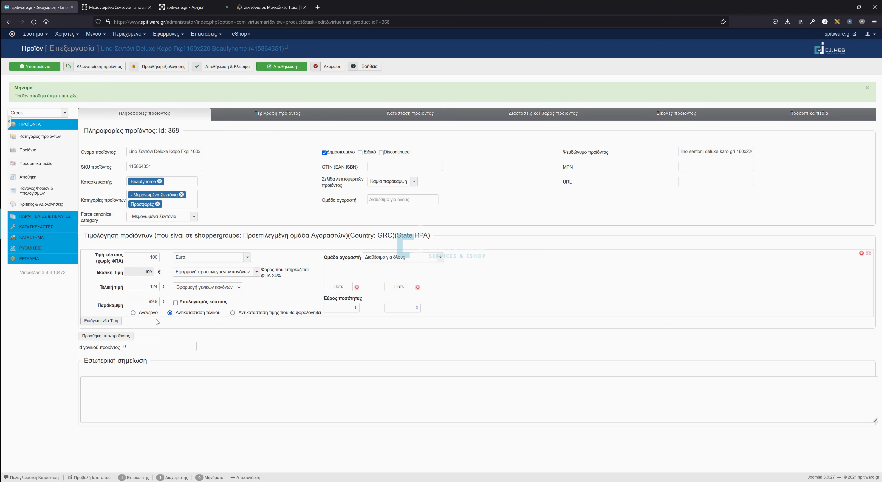
{"action": "left_click", "coordinate": [144, 316]}
{"action": "left_click", "coordinate": [280, 70]}
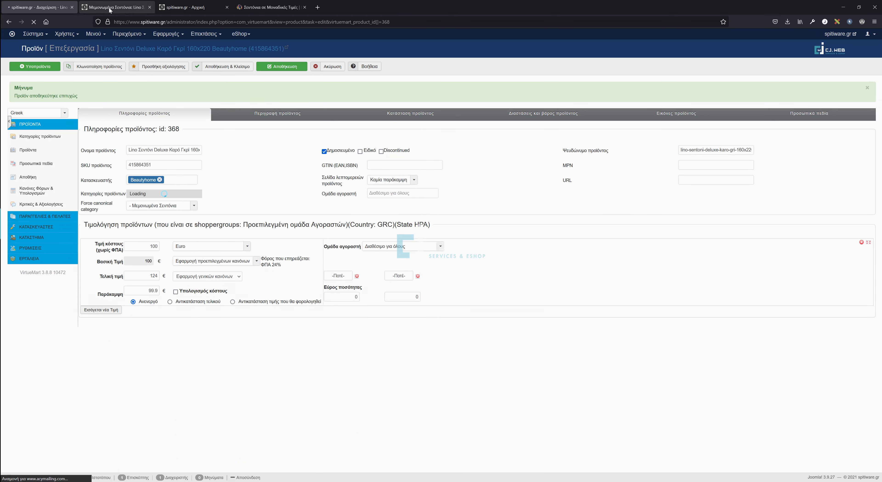
{"action": "left_click", "coordinate": [110, 10]}
{"action": "left_click", "coordinate": [36, 23]}
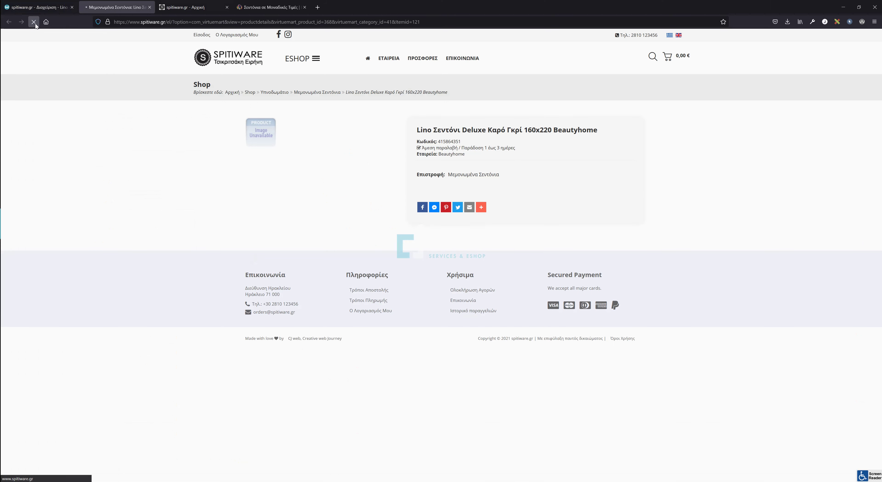
{"action": "left_click_drag", "start_coordinate": [417, 181], "coordinate": [464, 180]}
{"action": "left_click", "coordinate": [37, 7]}
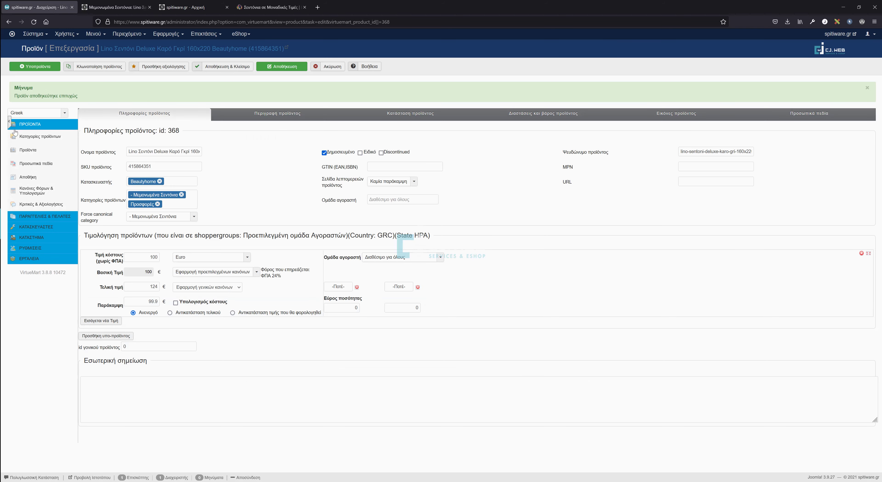
Make the 99.9 override replace the final price, save, and confirm the discounted storefront price.
{"action": "left_click", "coordinate": [185, 314]}
{"action": "left_click", "coordinate": [280, 67]}
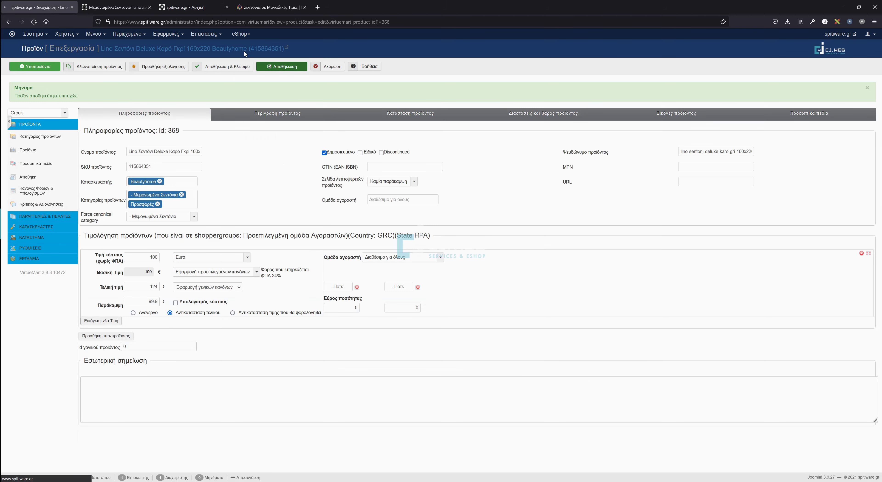
{"action": "left_click", "coordinate": [119, 11]}
{"action": "left_click", "coordinate": [37, 21]}
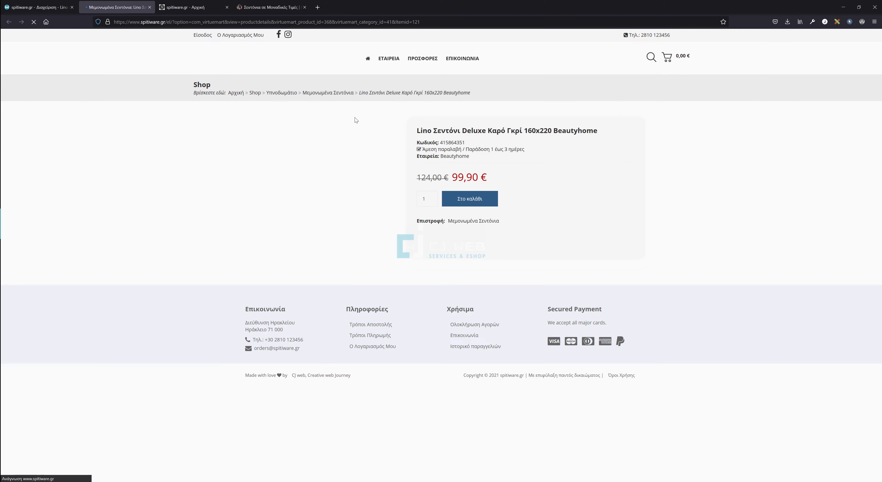
{"action": "left_click", "coordinate": [47, 9]}
Type sample test text into the Περιγραφή προϊόντος editor, then delete it.
{"action": "left_click", "coordinate": [275, 116]}
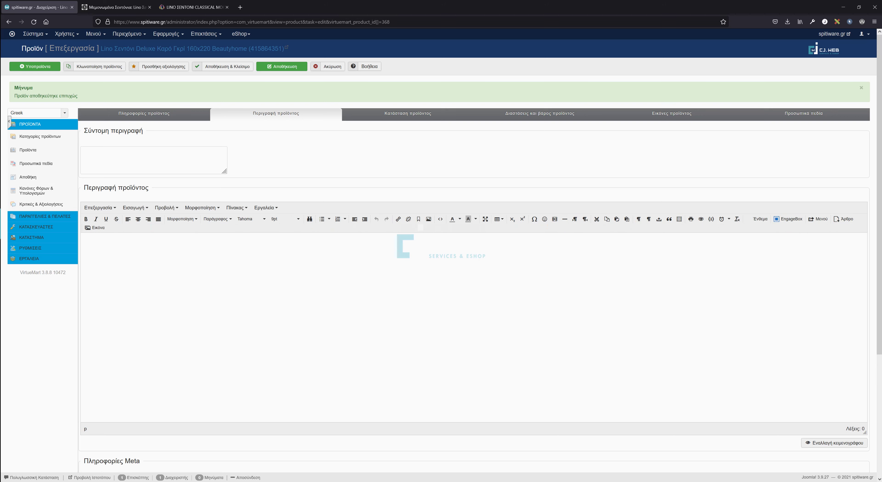
{"action": "type", "text": "ληφ δξσηφξκλδησ φξκδσηφξδσ φηδξσφ δησξφδ κλσηφξδσκλφ δηξσ"}
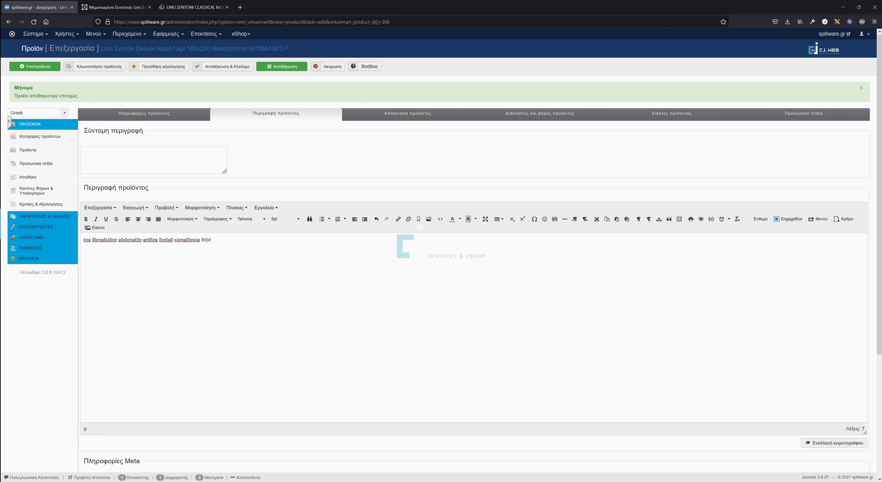
{"action": "left_click_drag", "start_coordinate": [210, 240], "coordinate": [48, 253]}
{"action": "key", "text": "BackSpace"}
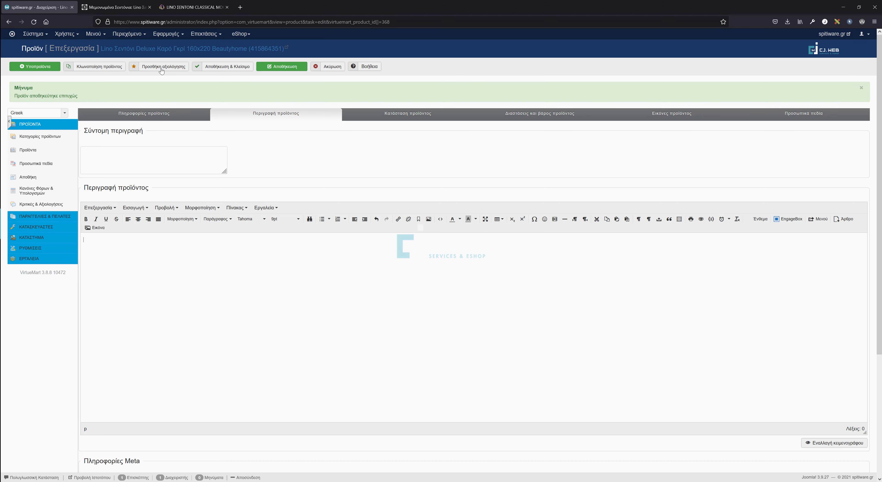
Copy the first two description paragraphs from the Linohome Classical sheet page.
{"action": "left_click", "coordinate": [202, 7]}
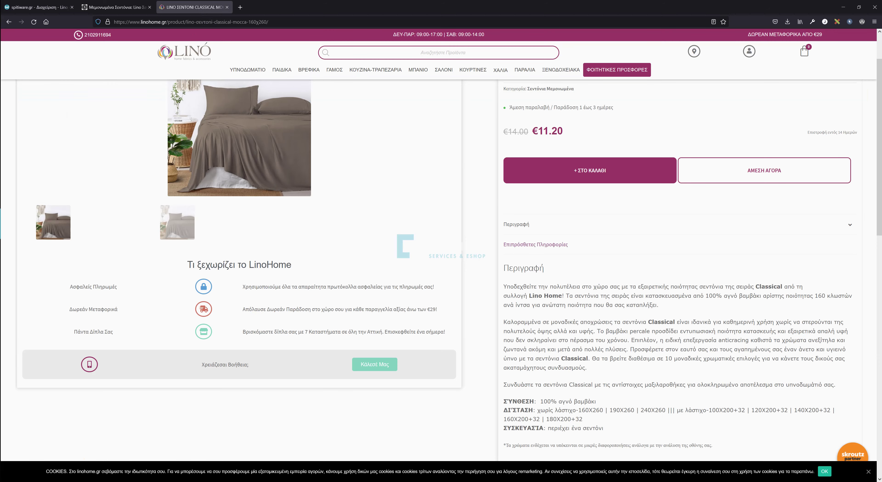
{"action": "left_click_drag", "start_coordinate": [503, 287], "coordinate": [618, 372]}
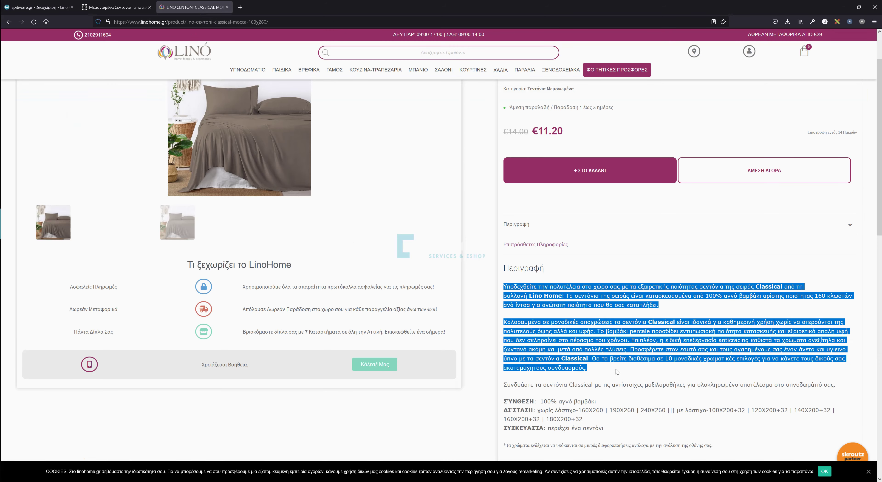
{"action": "right_click", "coordinate": [560, 295]}
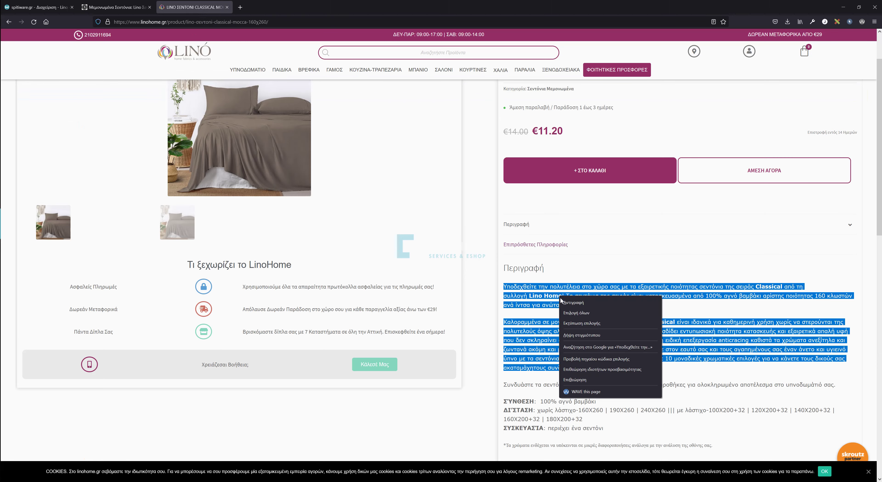
{"action": "left_click", "coordinate": [576, 302]}
{"action": "left_click", "coordinate": [42, 7]}
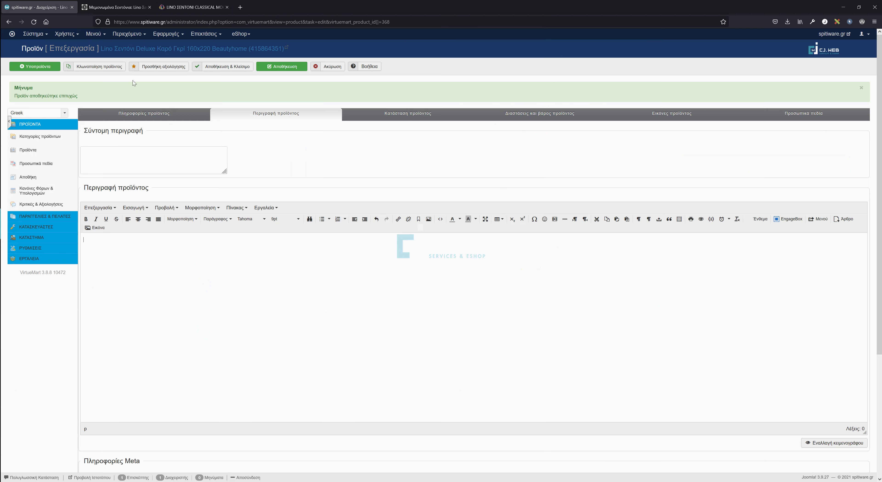
{"action": "left_click", "coordinate": [264, 215]}
{"action": "left_click", "coordinate": [266, 221]}
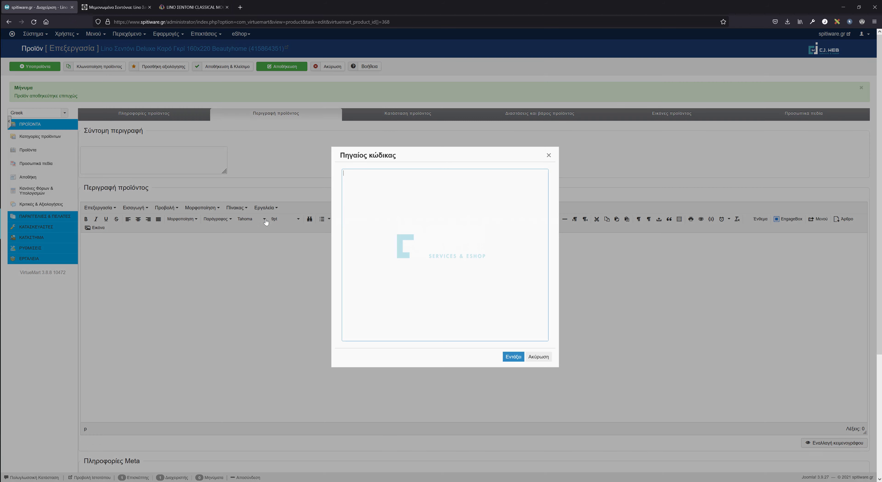
{"action": "key", "text": "ctrl+v"}
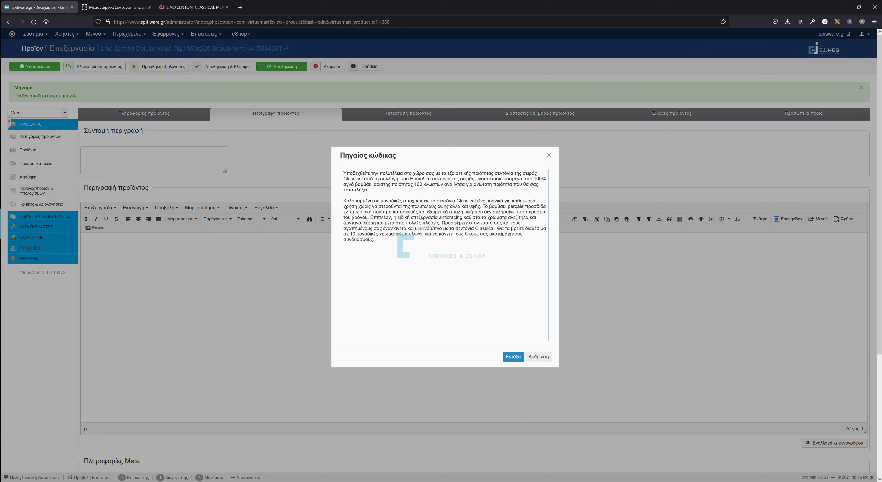
{"action": "left_click", "coordinate": [514, 357]}
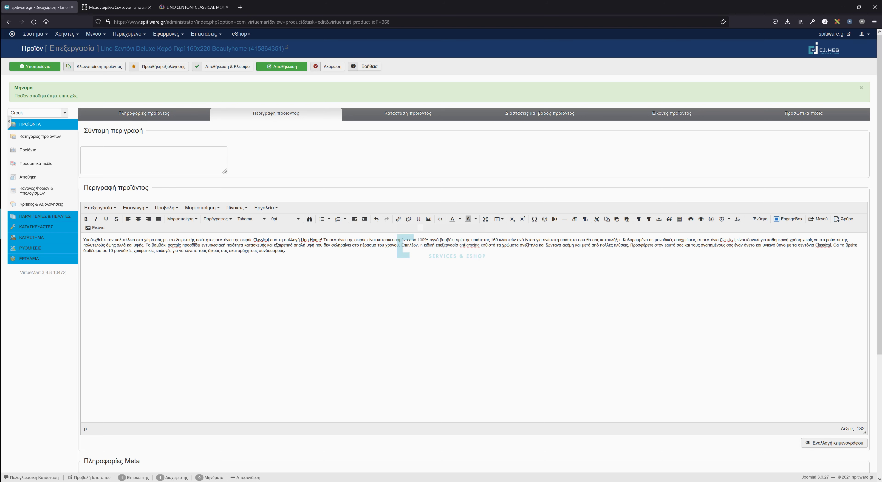
{"action": "key", "text": "Return"}
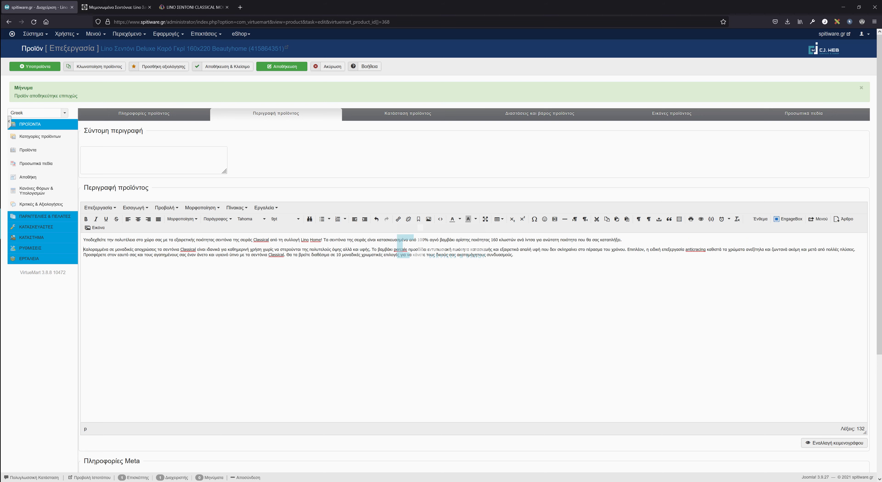
{"action": "left_click_drag", "start_coordinate": [513, 255], "coordinate": [83, 240]}
{"action": "key", "text": "Delete"}
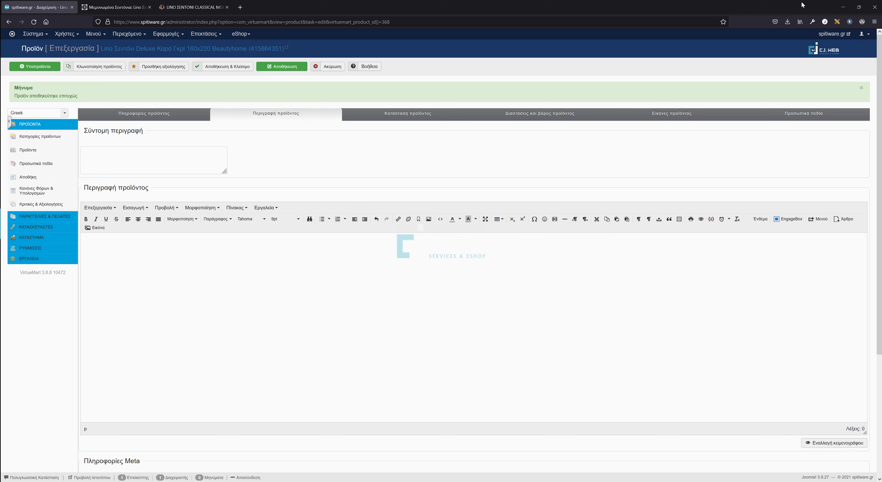
Paste the Greek description into content.txt in Notepad, then select it all and copy it.
{"action": "left_click", "coordinate": [844, 7]}
{"action": "left_click", "coordinate": [835, 118]}
{"action": "double_click", "coordinate": [842, 118]}
{"action": "key", "text": "ctrl+v"}
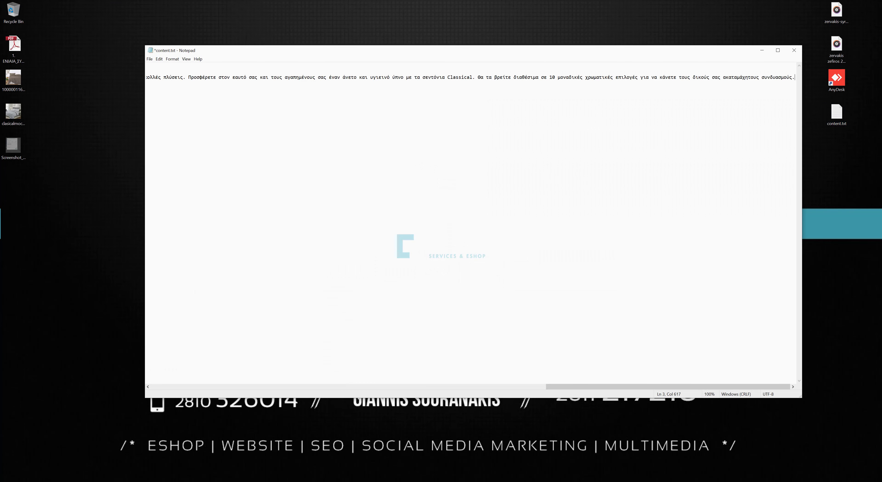
{"action": "scroll", "coordinate": [473, 223], "scroll_direction": "left", "scroll_amount": 15}
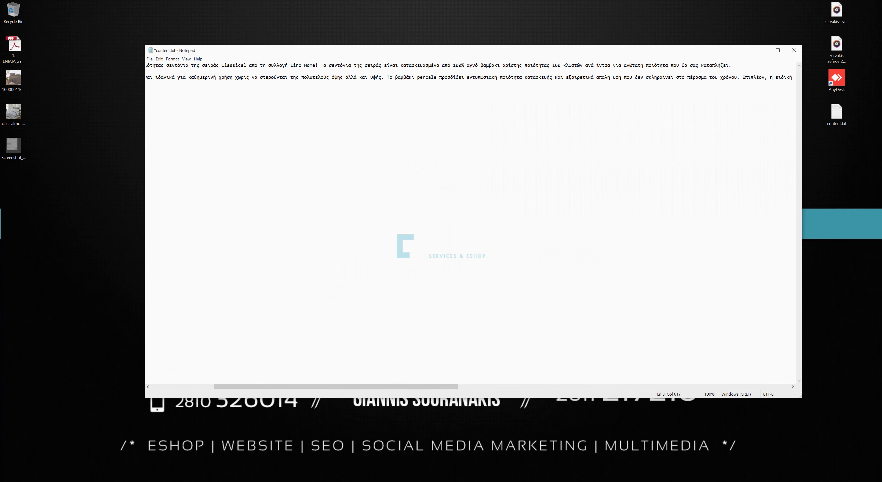
{"action": "key", "text": "ctrl+a"}
{"action": "right_click", "coordinate": [291, 75]}
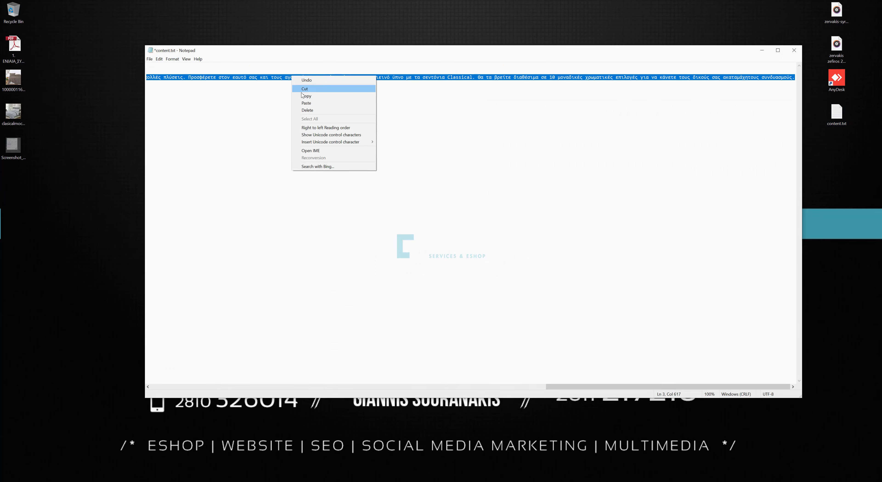
{"action": "left_click", "coordinate": [308, 96]}
Paste the Greek text into the product description and bold εξαιρετικής ποιότητας and σεντόνια.
{"action": "key", "text": "alt+Tab"}
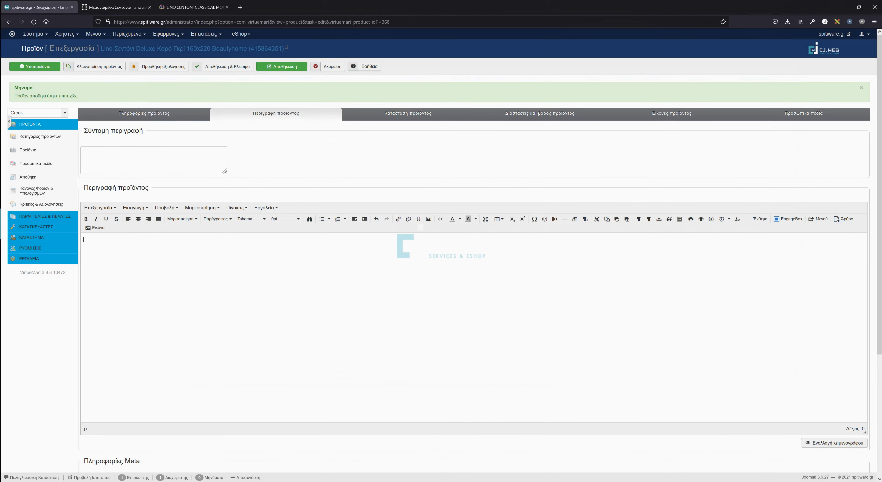
{"action": "key", "text": "ctrl+v"}
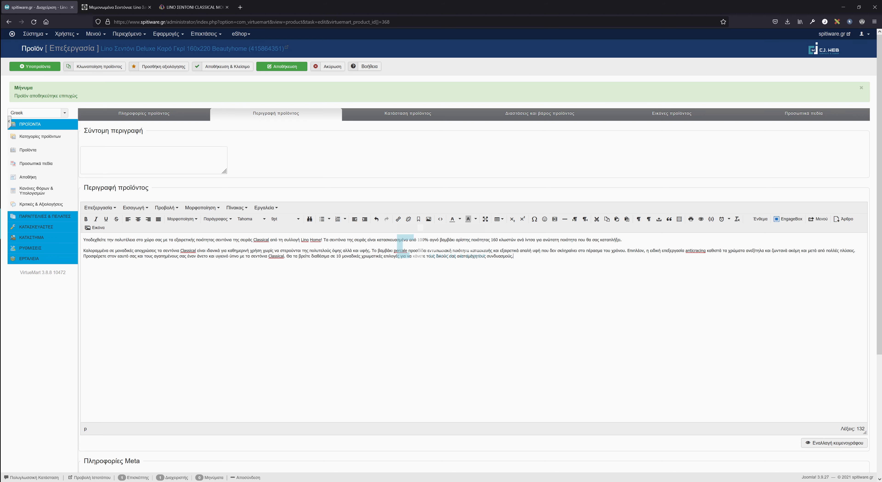
{"action": "left_click_drag", "start_coordinate": [174, 239], "coordinate": [215, 240]}
{"action": "key", "text": "ctrl+b"}
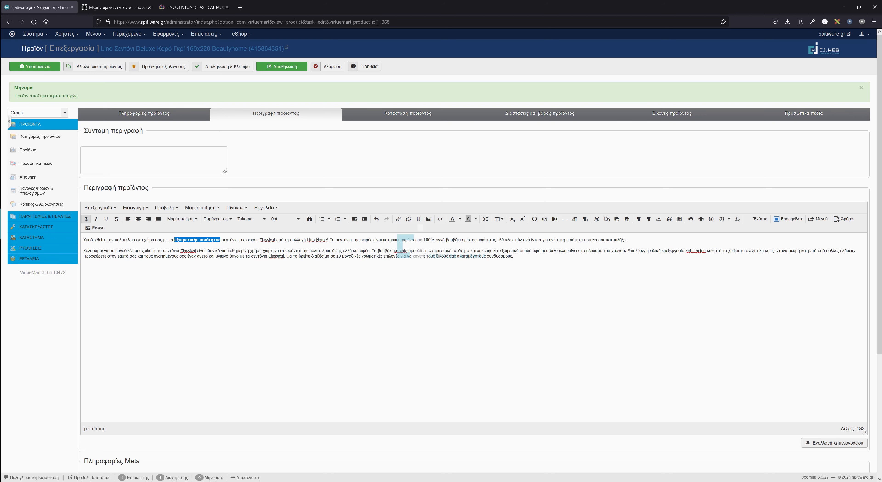
{"action": "double_click", "coordinate": [345, 240]}
{"action": "key", "text": "ctrl+b"}
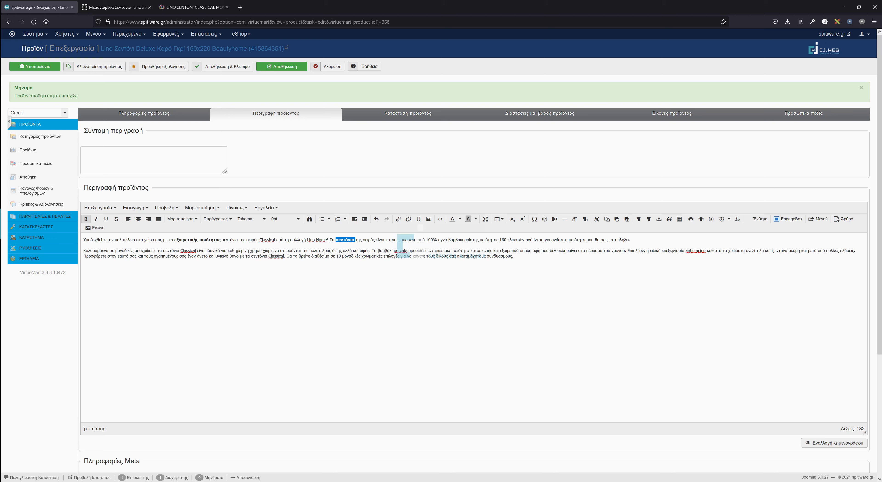
Bold αρίστης ποιότητας, μοναδικές αποχρώσεις and εντυπωσιακή ποιότητα κατασκευής.
{"action": "left_click_drag", "start_coordinate": [465, 239], "coordinate": [500, 239]}
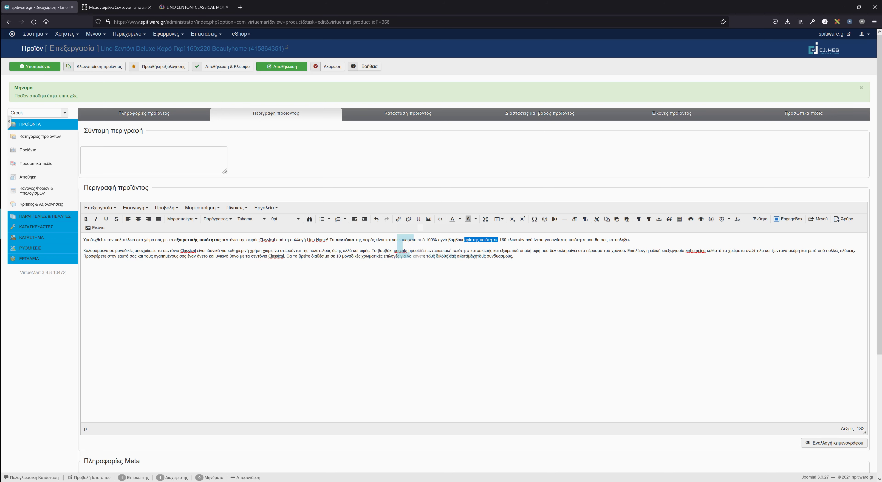
{"action": "key", "text": "ctrl+b"}
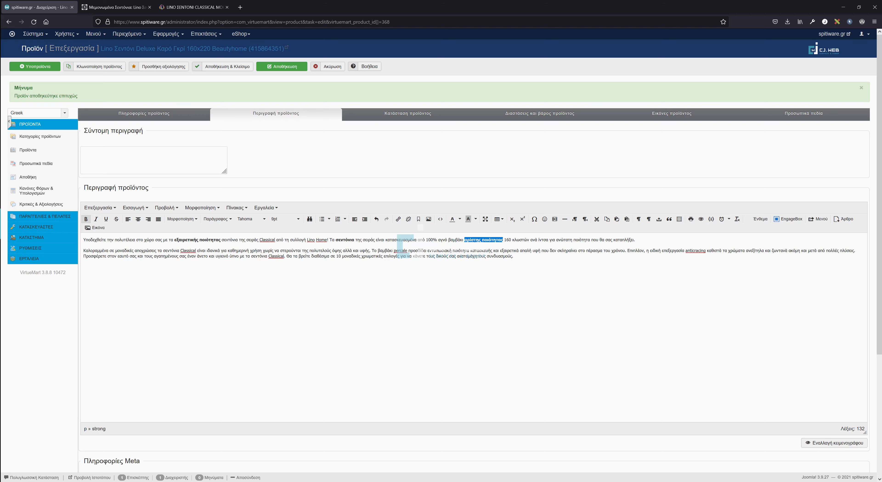
{"action": "left_click_drag", "start_coordinate": [116, 250], "coordinate": [156, 251]}
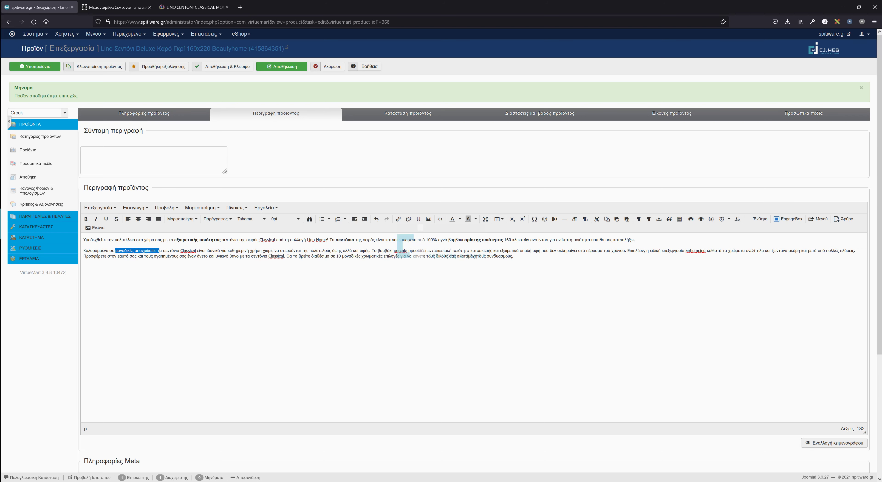
{"action": "key", "text": "ctrl+b"}
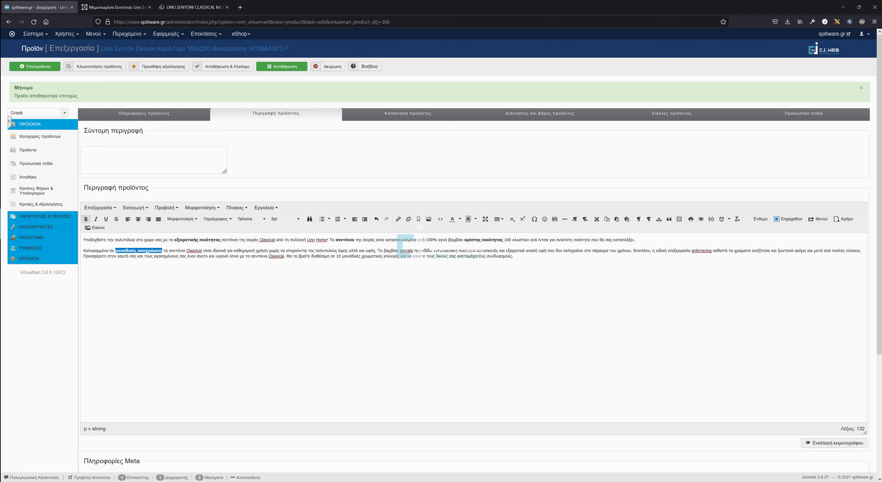
{"action": "left_click_drag", "start_coordinate": [433, 250], "coordinate": [502, 250]}
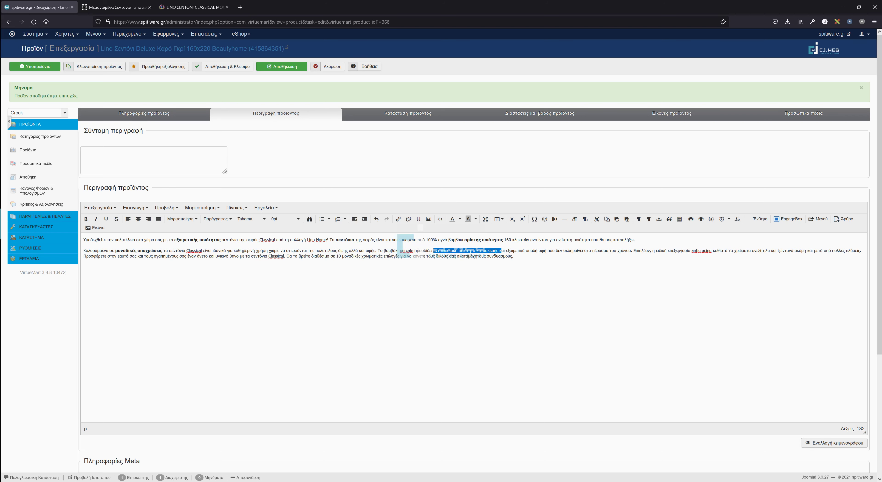
{"action": "key", "text": "ctrl+b"}
{"action": "left_click", "coordinate": [514, 250]}
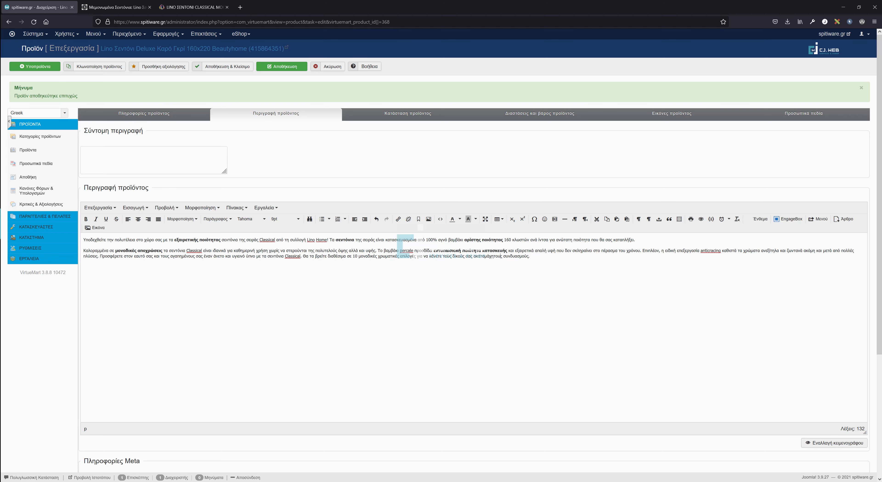
Trim paragraph one: delete στο χώρο σας, the Classical/Lino Home mention and the ending from 160.
{"action": "left_click_drag", "start_coordinate": [530, 256], "coordinate": [84, 240]}
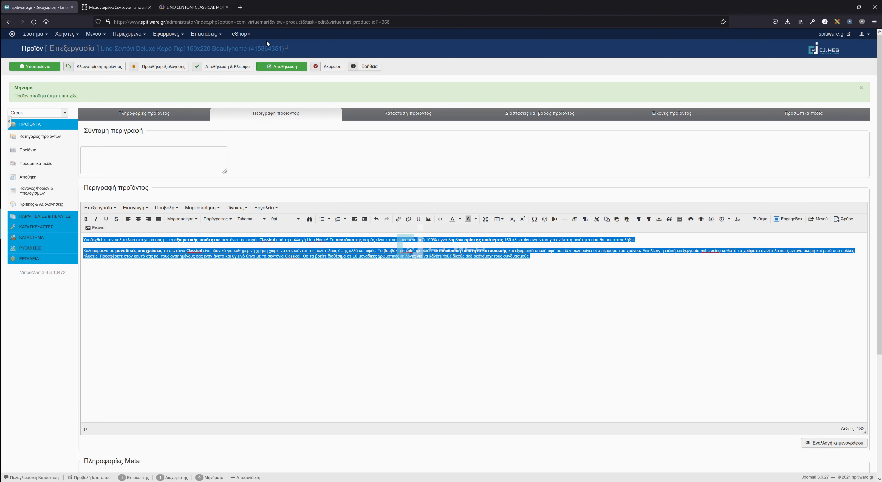
{"action": "left_click", "coordinate": [176, 251]}
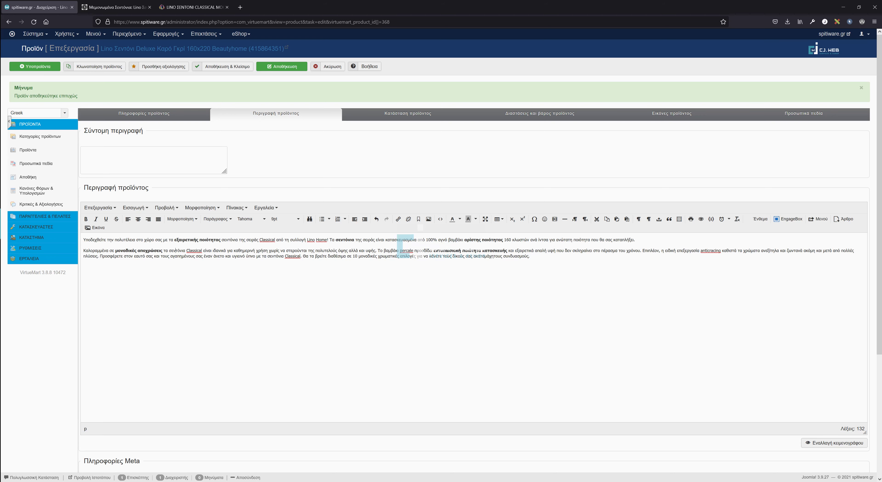
{"action": "left_click_drag", "start_coordinate": [136, 239], "coordinate": [163, 239]}
{"action": "key", "text": "BackSpace"}
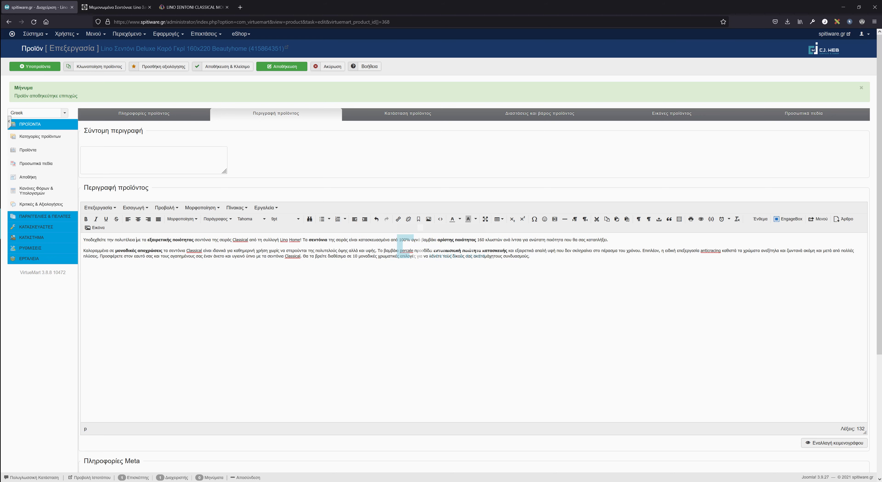
{"action": "left_click_drag", "start_coordinate": [212, 239], "coordinate": [301, 240]}
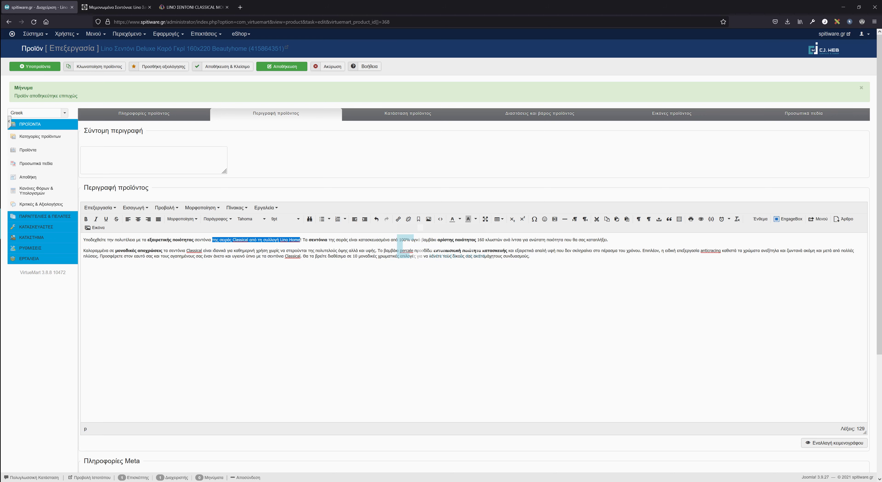
{"action": "key", "text": "BackSpace"}
{"action": "key", "text": "BackSpace"}
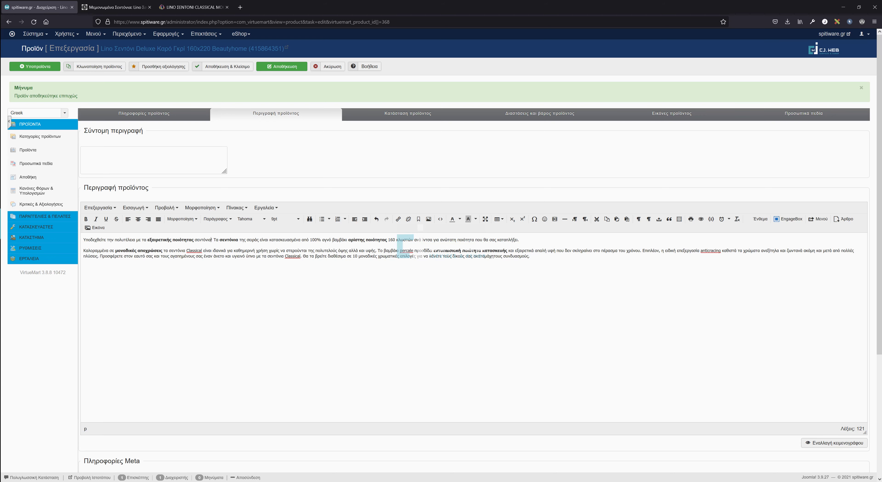
{"action": "left_click_drag", "start_coordinate": [389, 240], "coordinate": [519, 239]}
{"action": "key", "text": "BackSpace"}
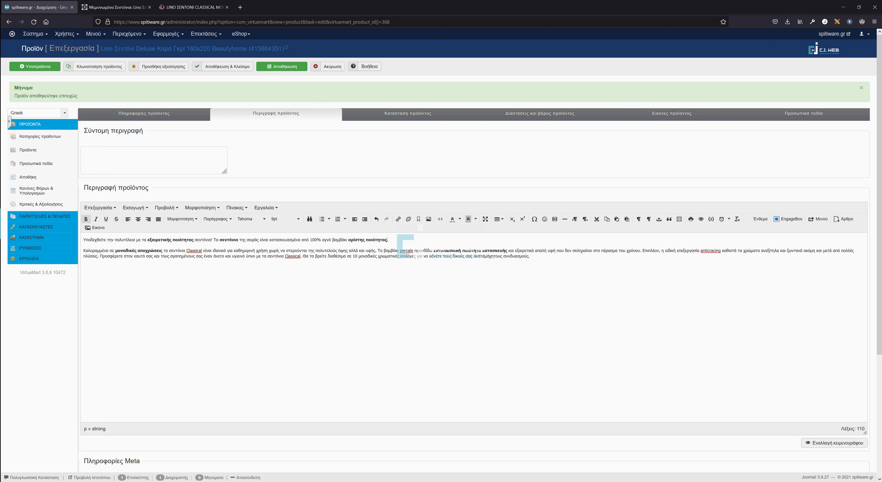
In paragraph two change σε to με, add a comma, and delete from Επιπλέον onward.
{"action": "left_click", "coordinate": [111, 250]}
{"action": "key", "text": "BackSpace"}
{"action": "type", "text": "μ"}
{"action": "key", "text": "ctrl+b"}
{"action": "key", "text": "Right"}
{"action": "key", "text": "Left"}
{"action": "type", "text": ","}
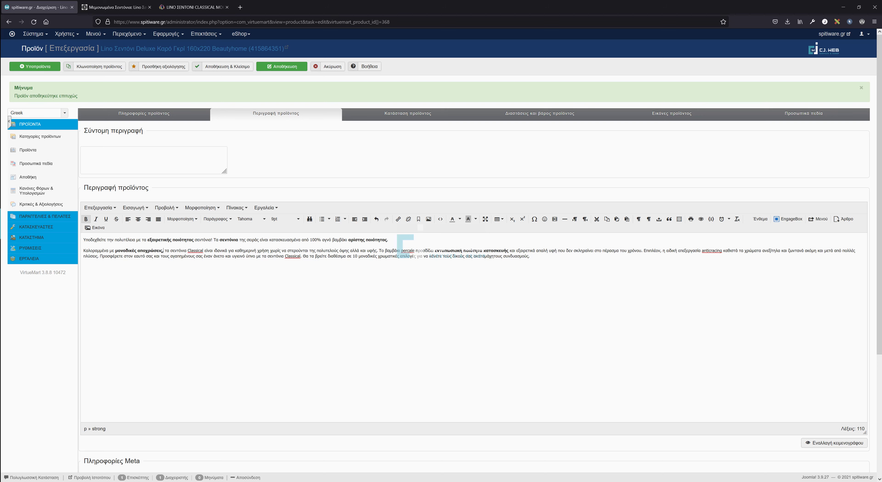
{"action": "left_click_drag", "start_coordinate": [644, 251], "coordinate": [530, 257]}
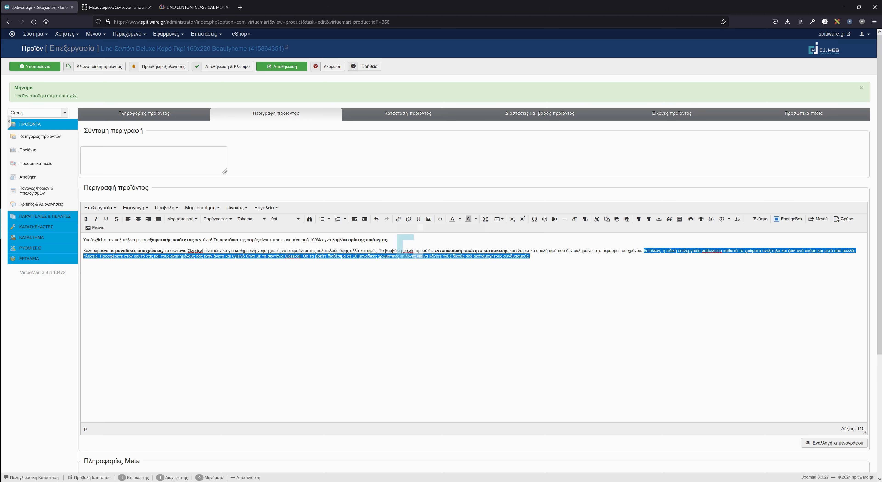
{"action": "key", "text": "BackSpace"}
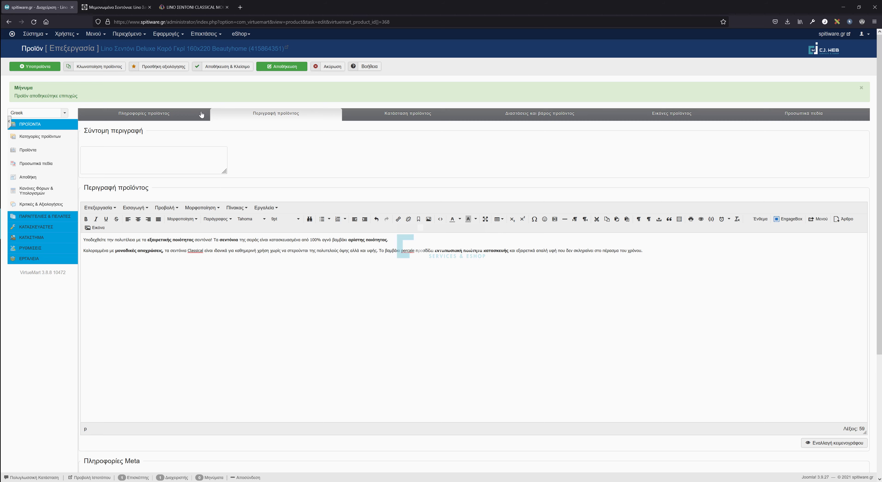
Save product 368 with its bolded Greek description.
{"action": "left_click", "coordinate": [285, 69]}
{"action": "left_click", "coordinate": [276, 70]}
Move through the status and dimensions tabs to the empty Εικόνες προϊόντος section.
{"action": "left_click", "coordinate": [397, 116]}
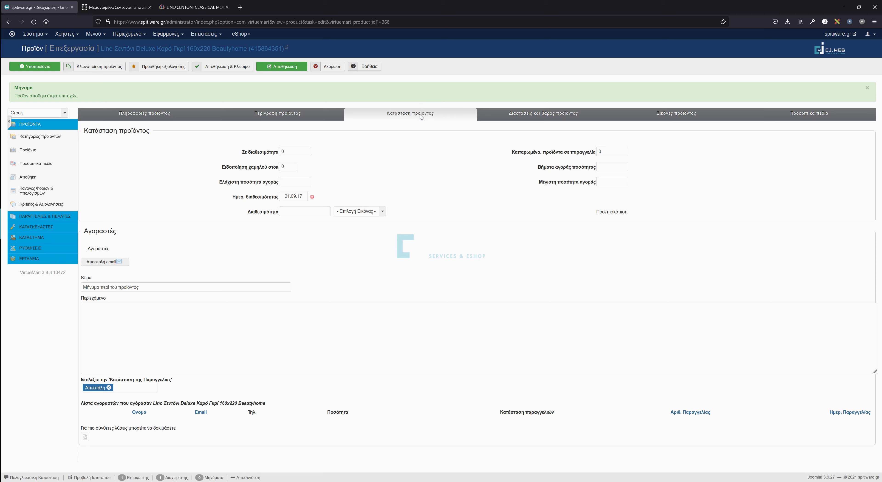
{"action": "left_click", "coordinate": [535, 120]}
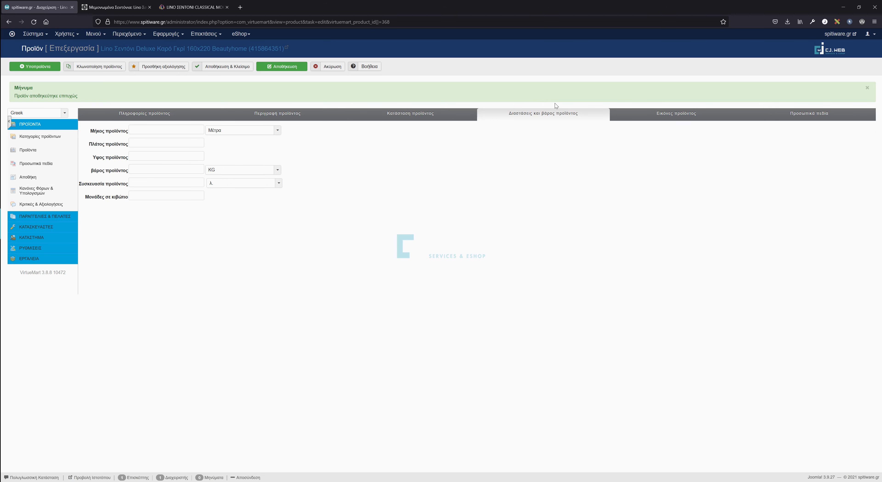
{"action": "left_click", "coordinate": [650, 116]}
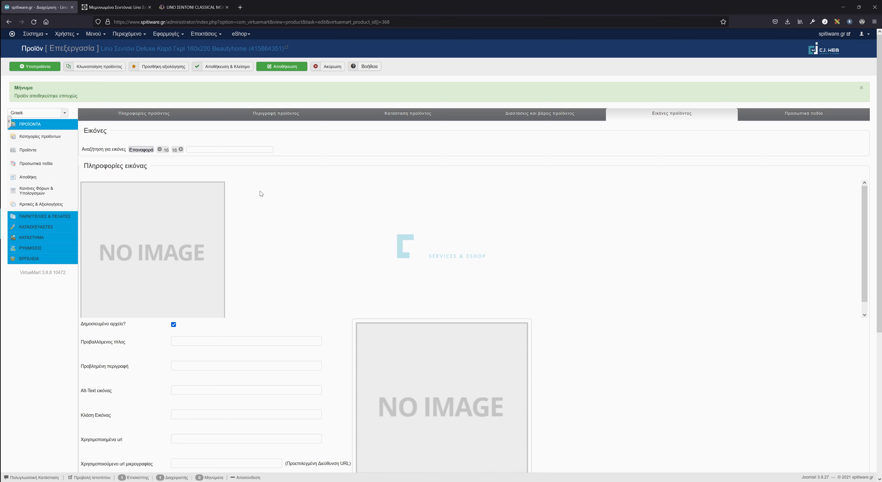
Save the Linohome bedding photo clasicalmocca-768x768.jpg to the Desktop and return to the admin tab.
{"action": "left_click", "coordinate": [194, 7]}
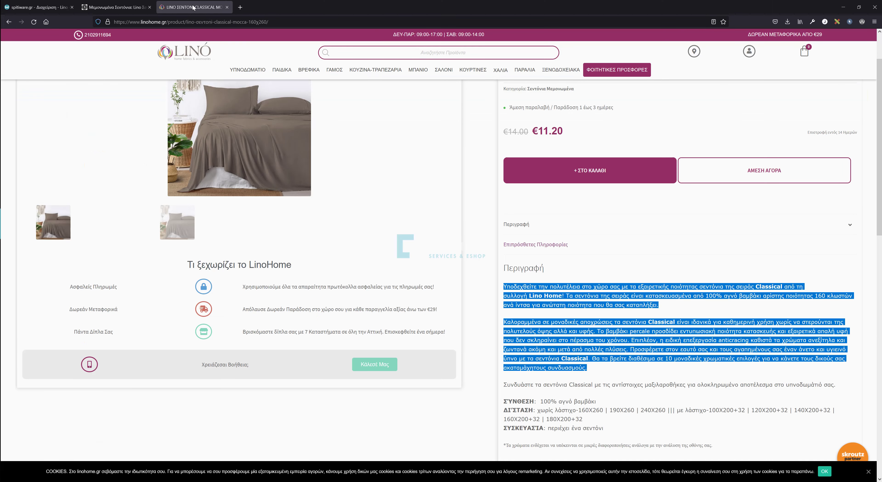
{"action": "scroll", "coordinate": [209, 154], "scroll_direction": "up", "scroll_amount": 2}
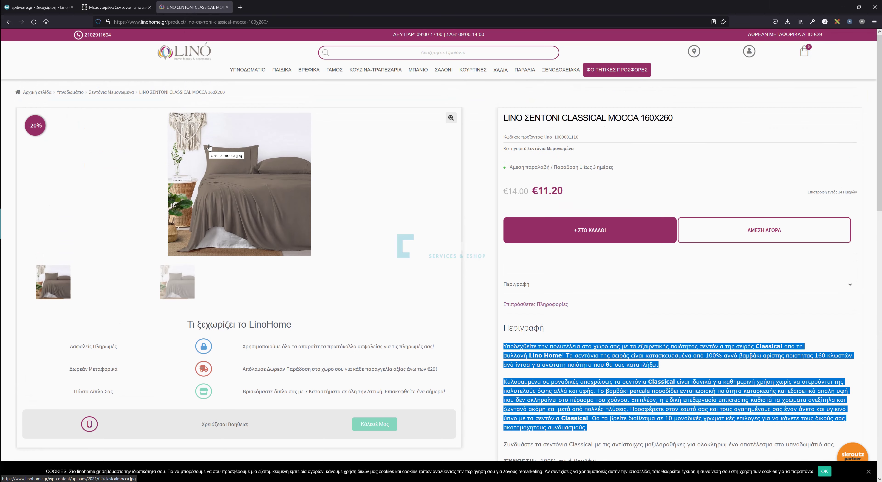
{"action": "right_click", "coordinate": [210, 159]}
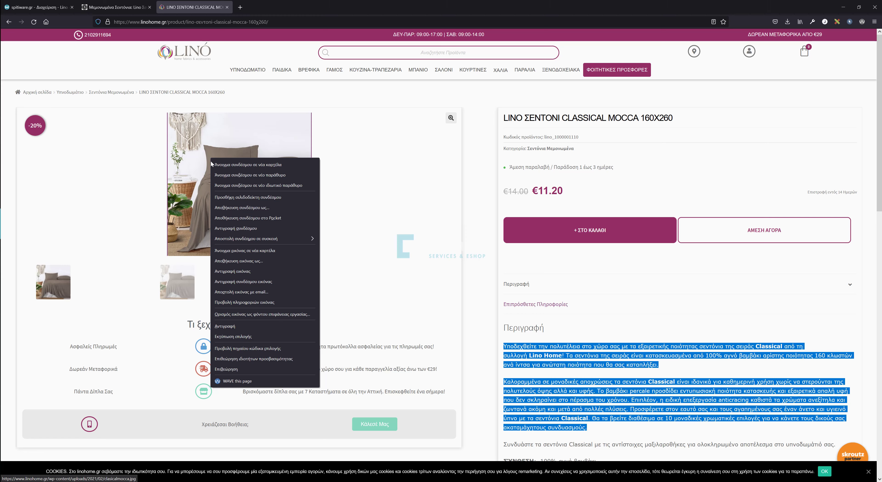
{"action": "left_click", "coordinate": [241, 251]}
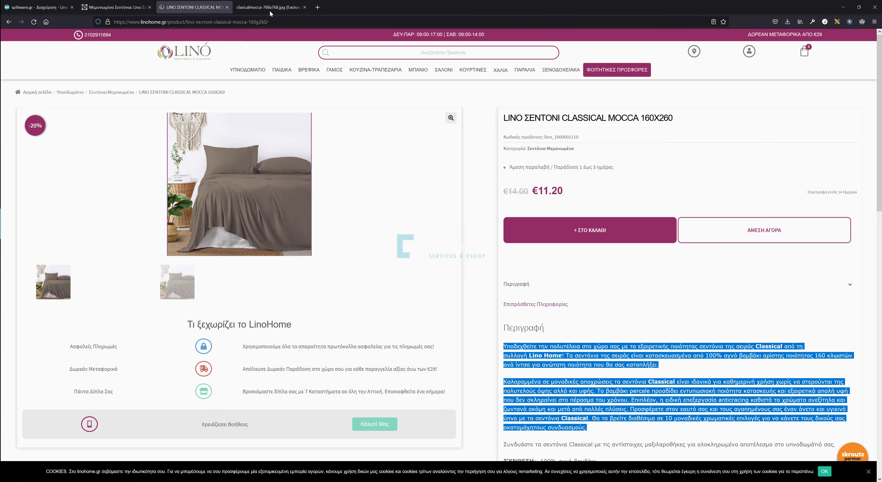
{"action": "left_click", "coordinate": [267, 9]}
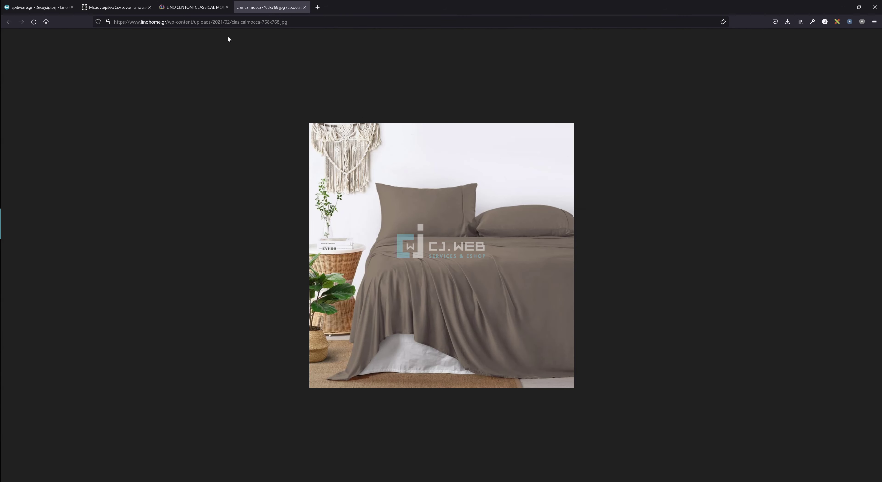
{"action": "right_click", "coordinate": [378, 180]}
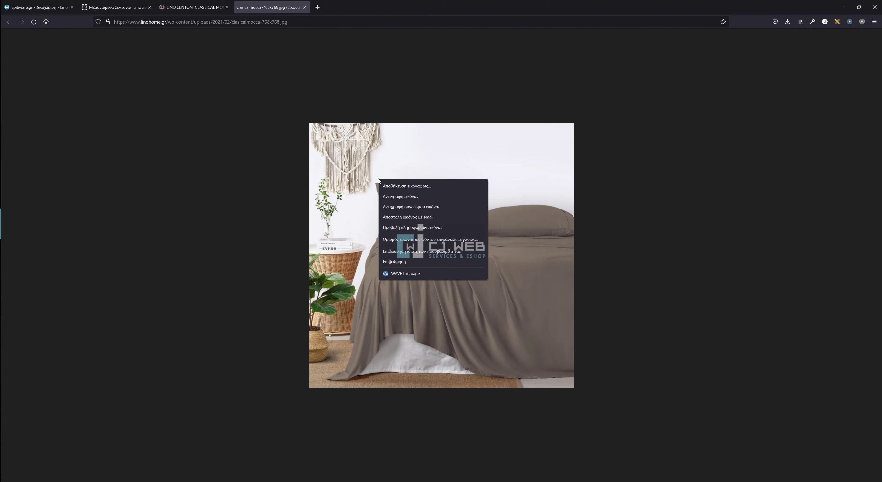
{"action": "left_click", "coordinate": [399, 185]}
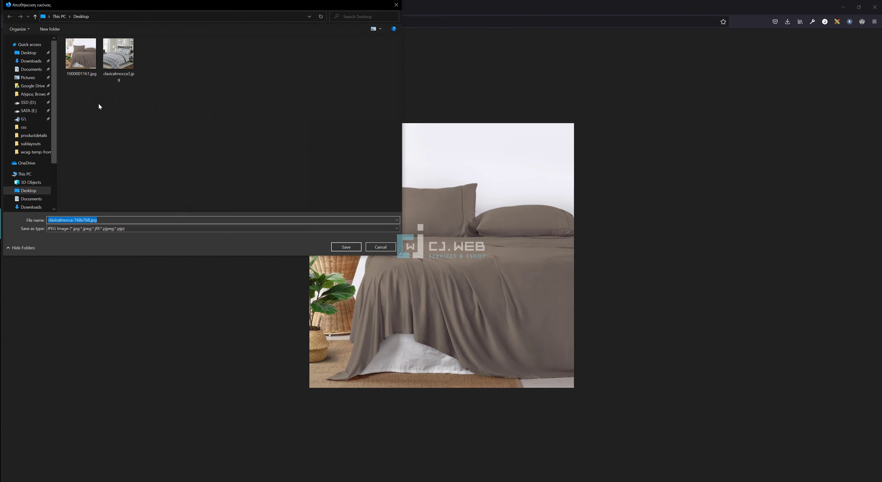
{"action": "left_click", "coordinate": [346, 247]}
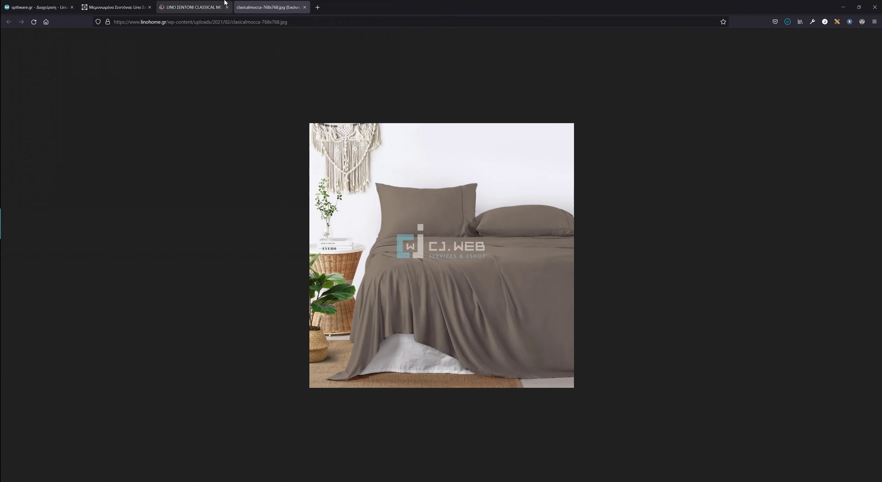
{"action": "middle_click", "coordinate": [260, 5]}
{"action": "left_click", "coordinate": [49, 10]}
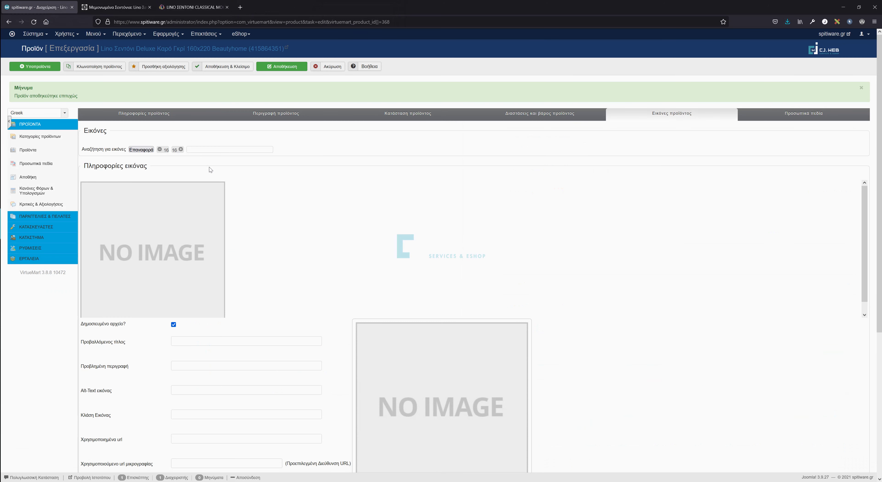
Upload 1000001161.jpg and clasicalmocca3.jpg to the product, saving after each.
{"action": "scroll", "coordinate": [210, 168], "scroll_direction": "down", "scroll_amount": 6}
{"action": "left_click", "coordinate": [132, 389]}
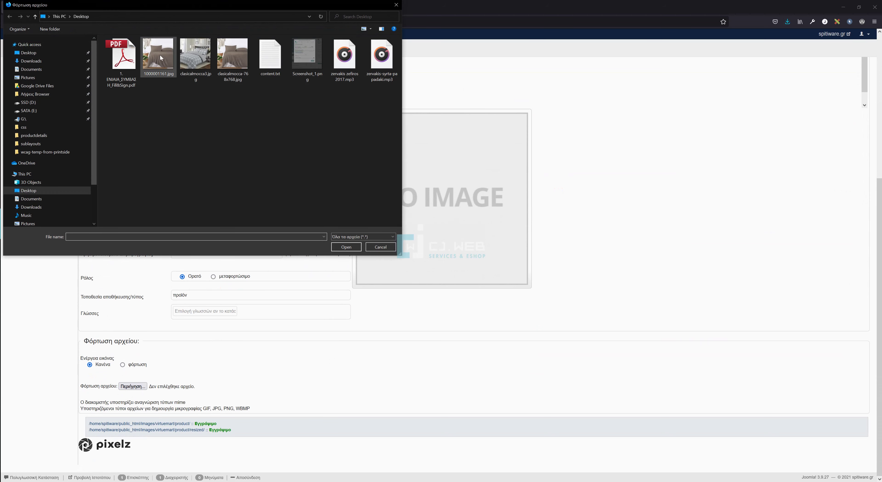
{"action": "double_click", "coordinate": [161, 57]}
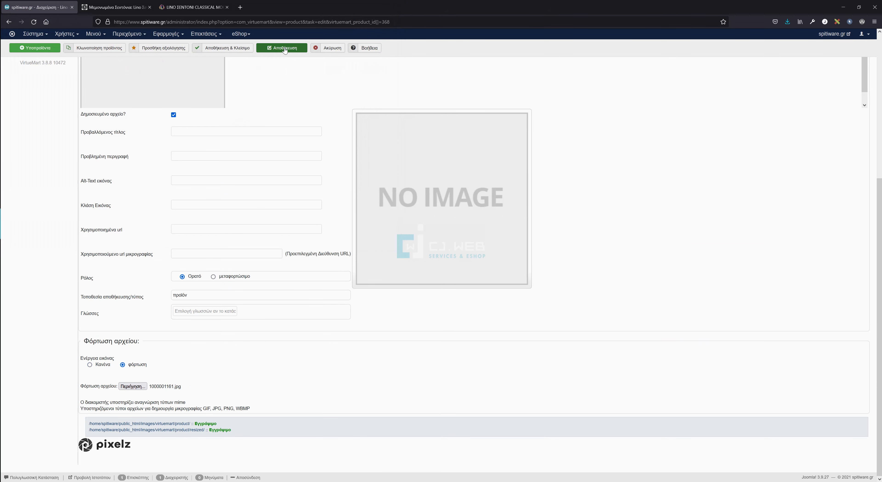
{"action": "left_click", "coordinate": [285, 49]}
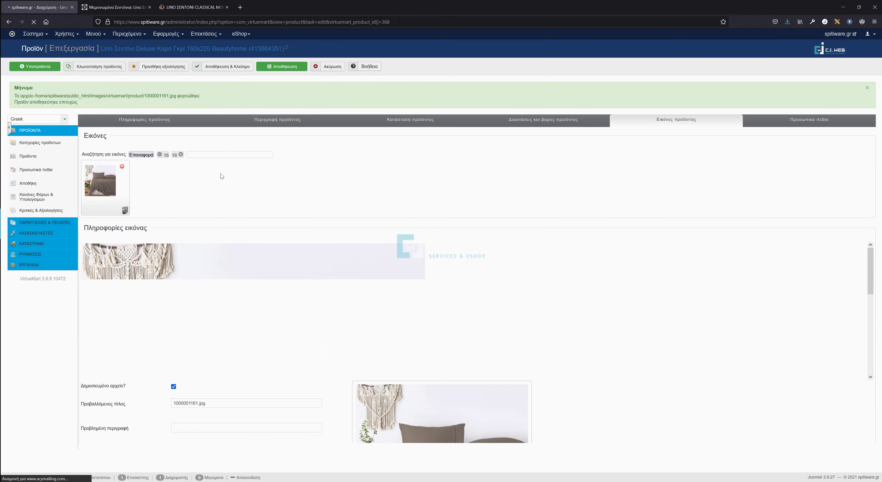
{"action": "scroll", "coordinate": [137, 210], "scroll_direction": "down", "scroll_amount": 8}
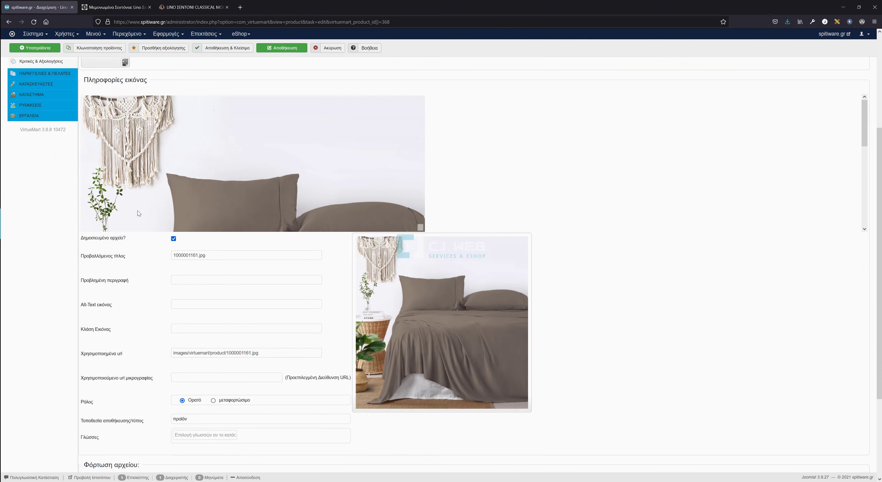
{"action": "left_click", "coordinate": [134, 387]}
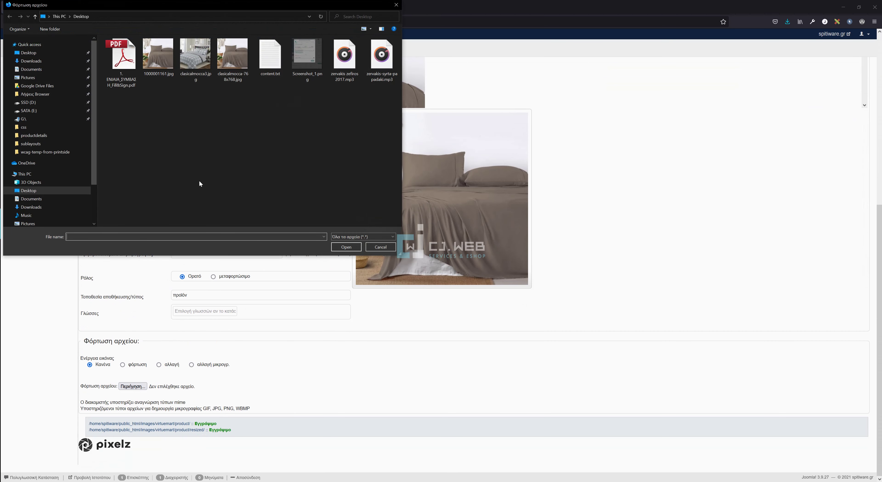
{"action": "double_click", "coordinate": [197, 62]}
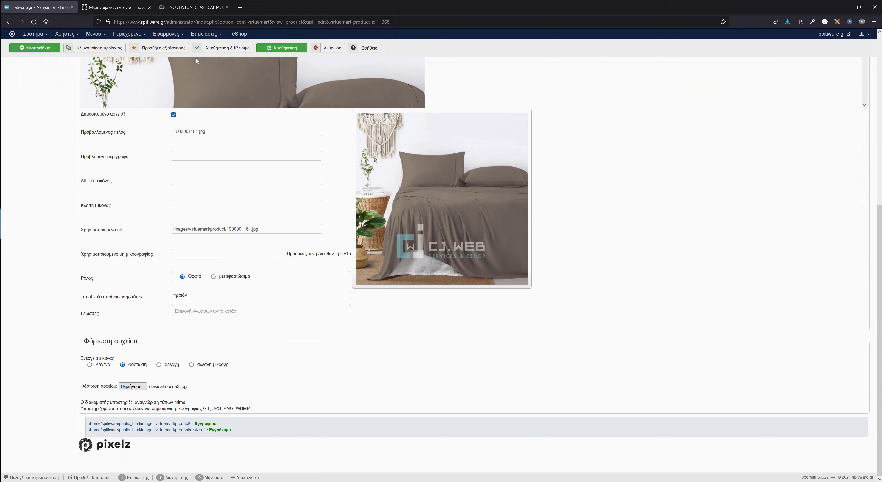
{"action": "left_click", "coordinate": [283, 50]}
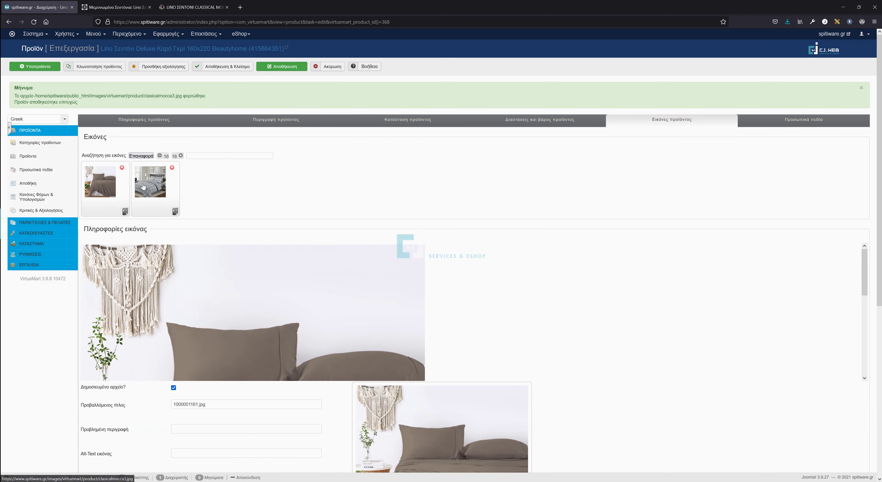
Reorder the thumbnails so the brown image comes first, and save.
{"action": "left_click_drag", "start_coordinate": [156, 185], "coordinate": [99, 183]}
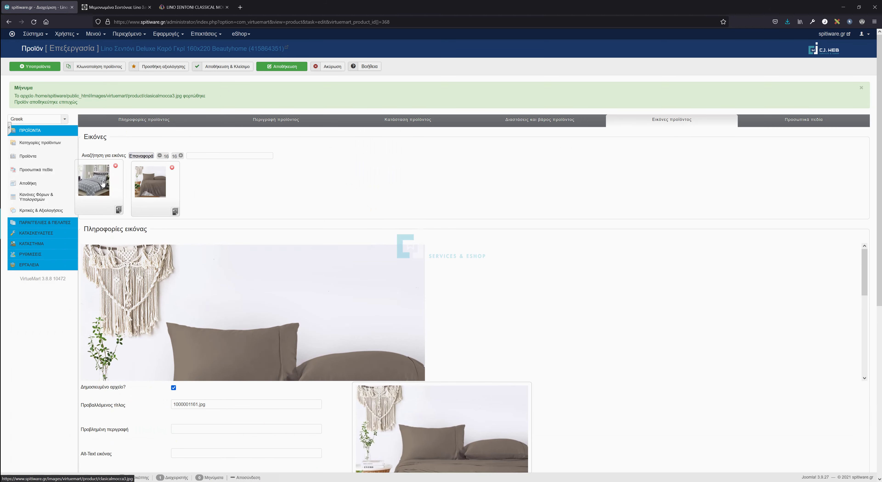
{"action": "left_click", "coordinate": [100, 183]}
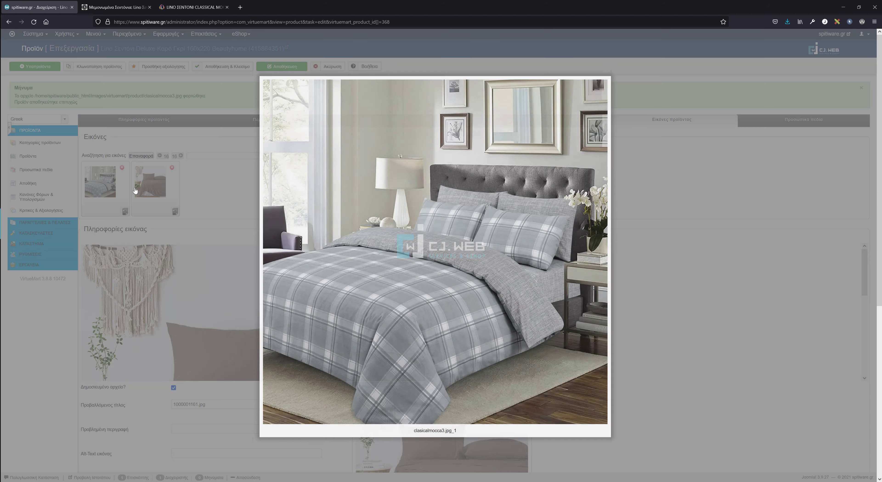
{"action": "left_click", "coordinate": [223, 148]}
{"action": "left_click_drag", "start_coordinate": [151, 182], "coordinate": [100, 183]}
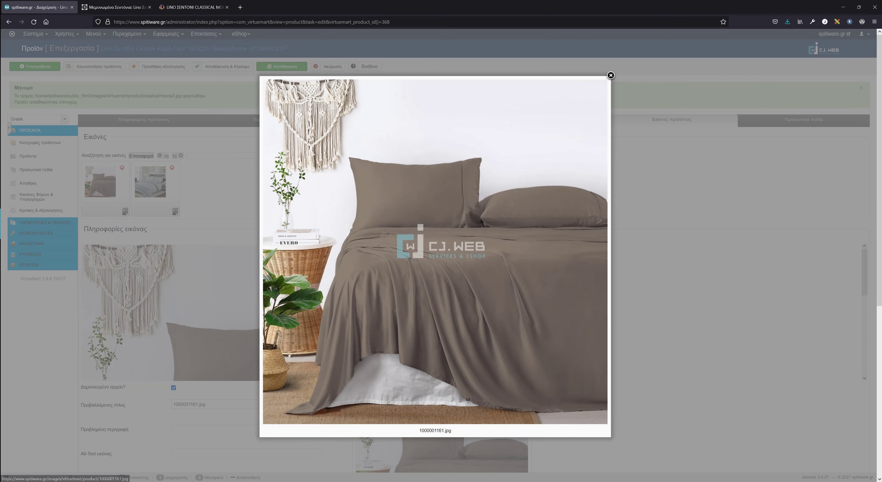
{"action": "left_click", "coordinate": [233, 163]}
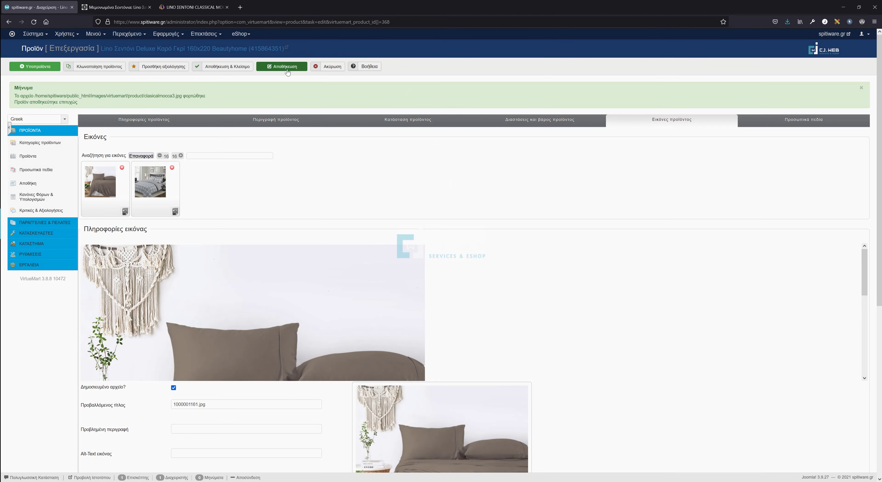
{"action": "left_click", "coordinate": [286, 69]}
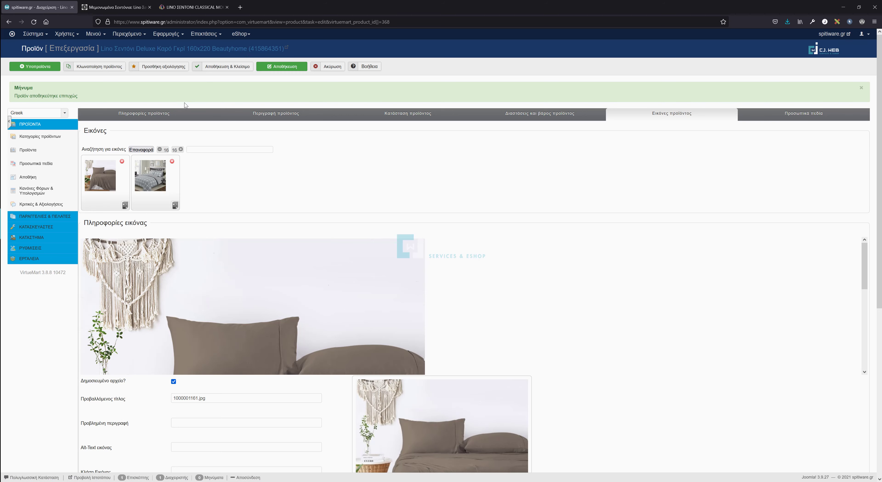
Copy the product name Lino Σεντόνι Deluxe Καρό Γκρί 160x220 Beautyhome from general information.
{"action": "left_click", "coordinate": [166, 116]}
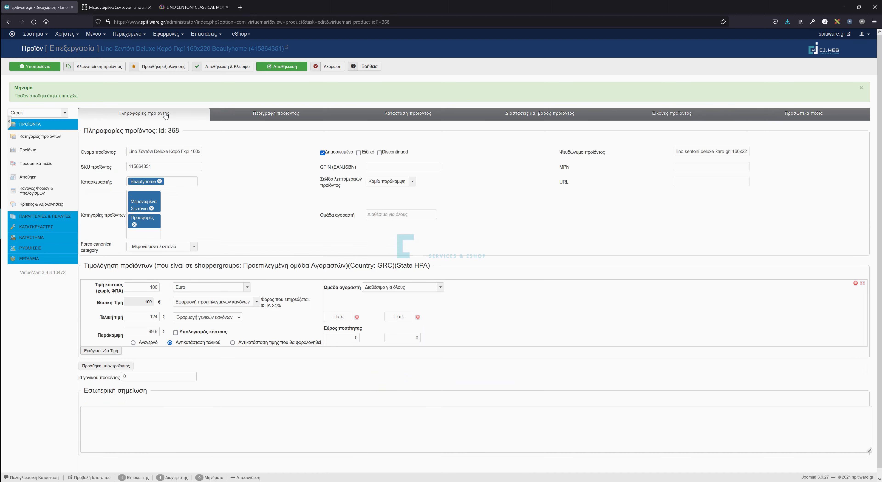
{"action": "left_click_drag", "start_coordinate": [128, 152], "coordinate": [202, 151]}
{"action": "right_click", "coordinate": [176, 151]}
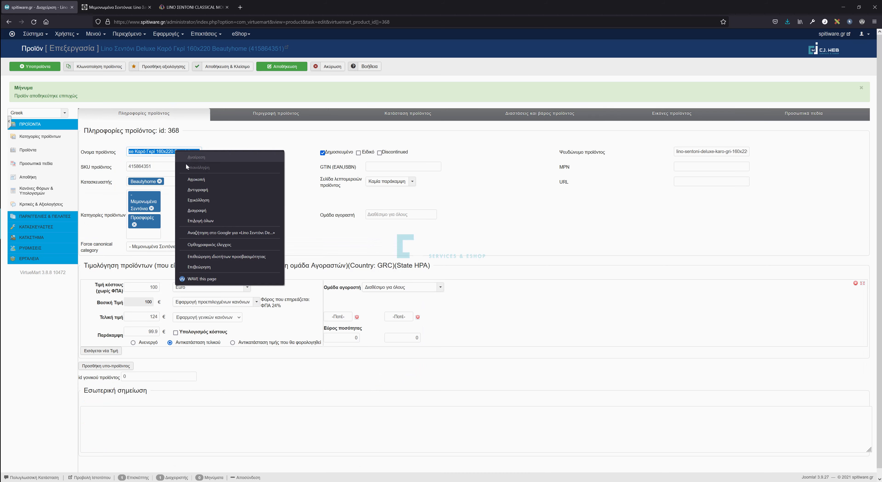
{"action": "left_click", "coordinate": [196, 191]}
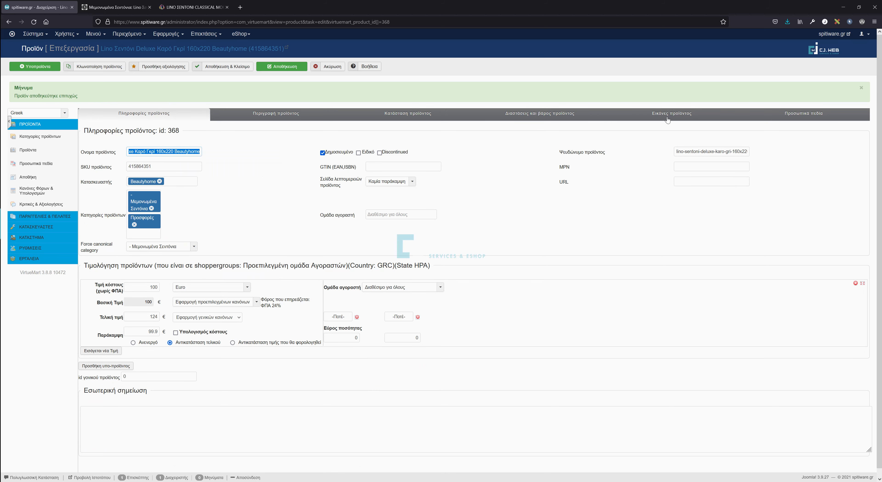
{"action": "left_click", "coordinate": [666, 117]}
{"action": "scroll", "coordinate": [185, 157], "scroll_direction": "down", "scroll_amount": 1}
{"action": "scroll", "coordinate": [186, 158], "scroll_direction": "down", "scroll_amount": 6}
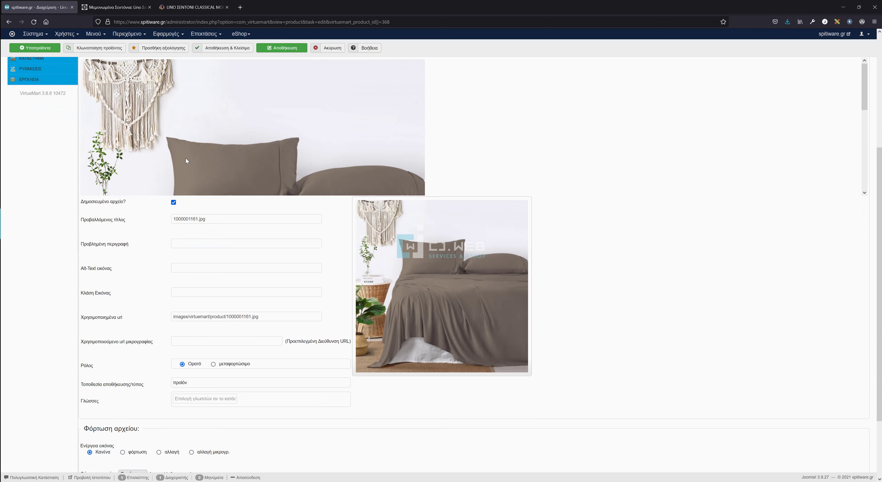
Paste the product name into the brown image's title, description and alt text, and save.
{"action": "left_click_drag", "start_coordinate": [203, 131], "coordinate": [128, 132]}
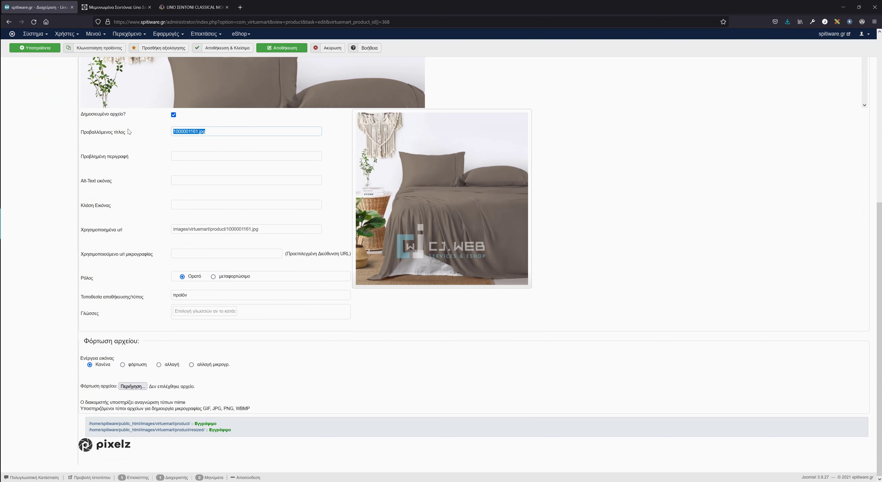
{"action": "right_click", "coordinate": [173, 136]}
{"action": "left_click", "coordinate": [222, 249]}
{"action": "right_click", "coordinate": [195, 153]}
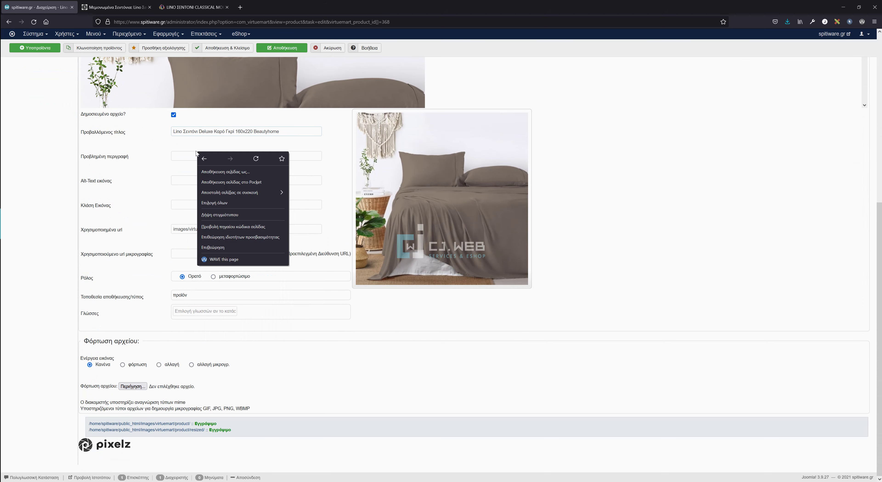
{"action": "left_click", "coordinate": [240, 205]}
{"action": "right_click", "coordinate": [195, 178]}
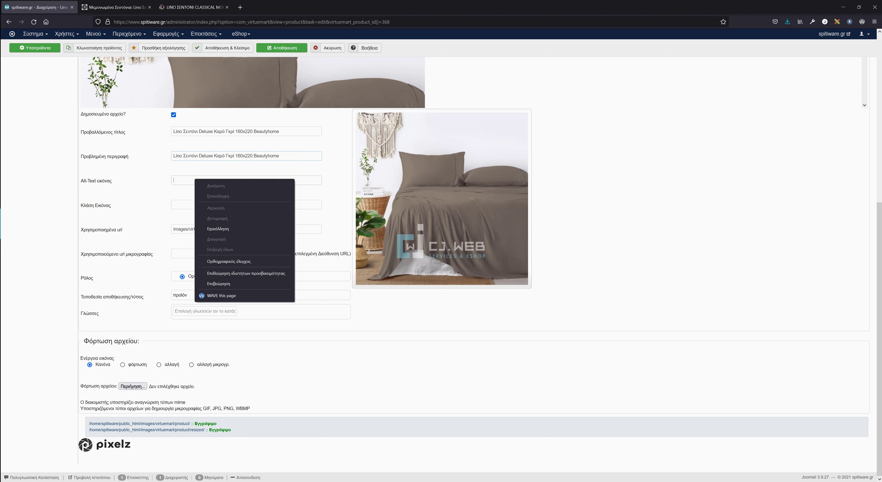
{"action": "left_click", "coordinate": [219, 239]}
{"action": "key", "text": "Return"}
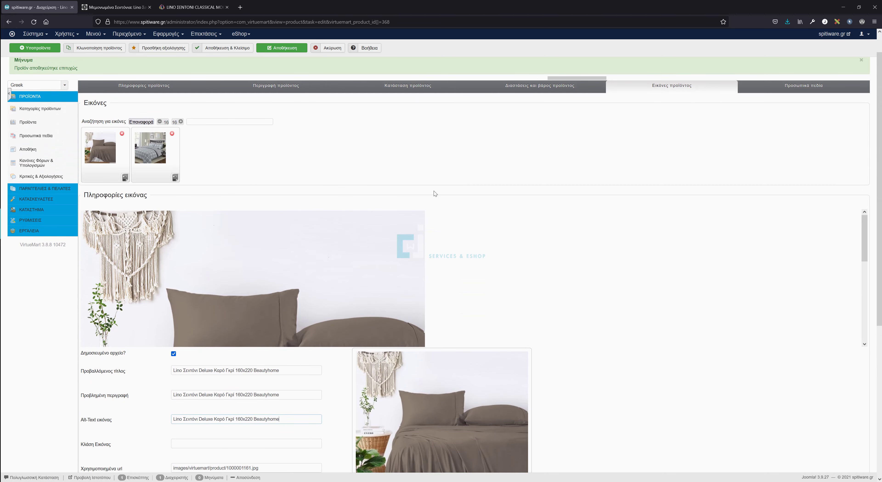
{"action": "left_click", "coordinate": [282, 48]}
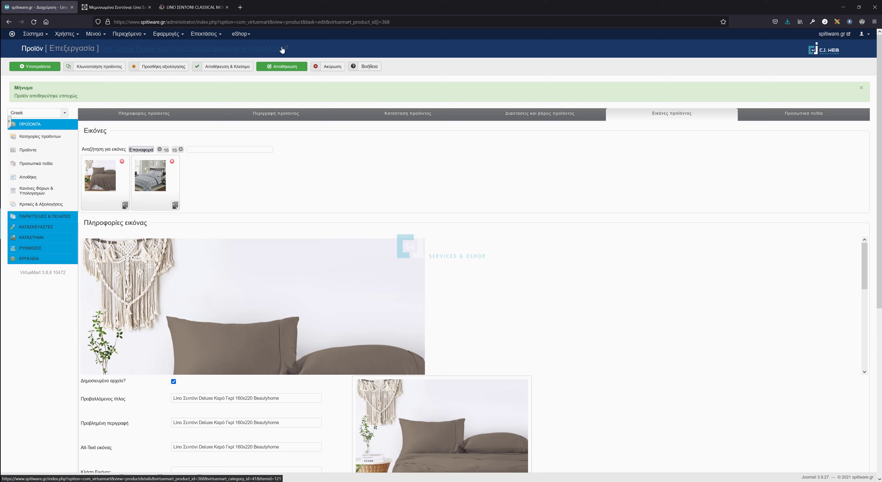
{"action": "left_click", "coordinate": [143, 118]}
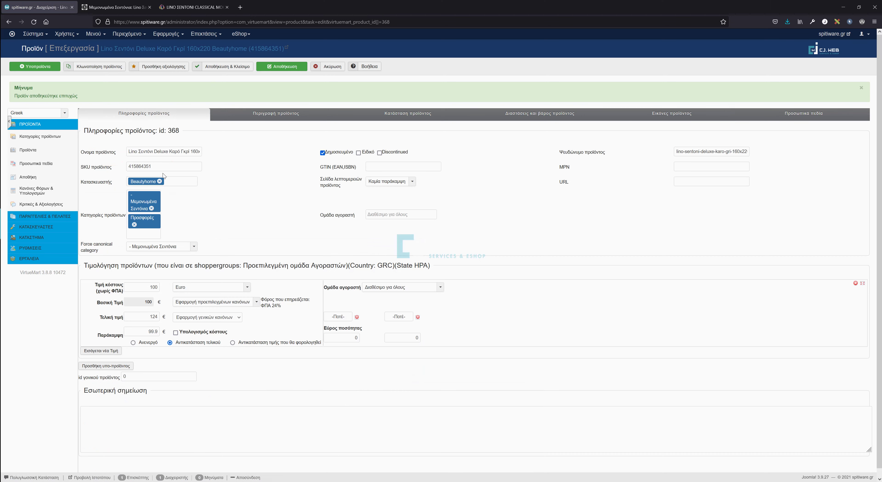
Check the product name and SKU 415864351 fields, then return to the images section.
{"action": "double_click", "coordinate": [139, 167]}
{"action": "left_click_drag", "start_coordinate": [128, 151], "coordinate": [202, 151]}
{"action": "left_click", "coordinate": [199, 152]}
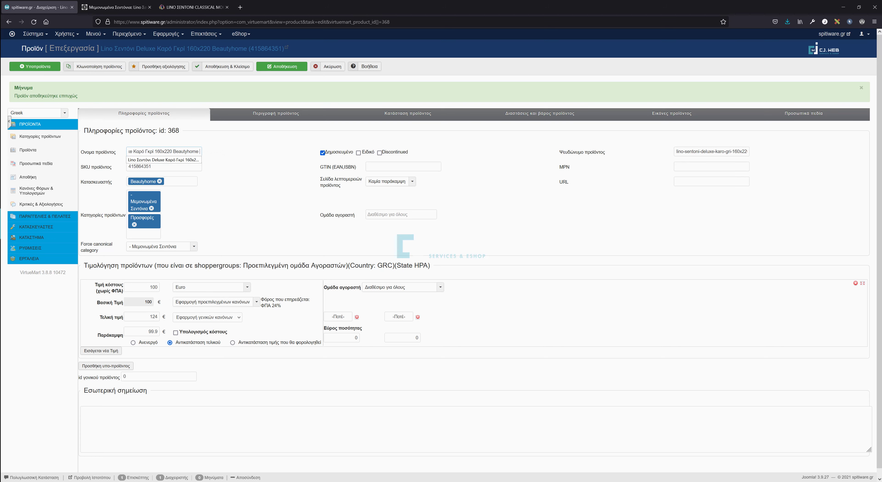
{"action": "key", "text": "Tab"}
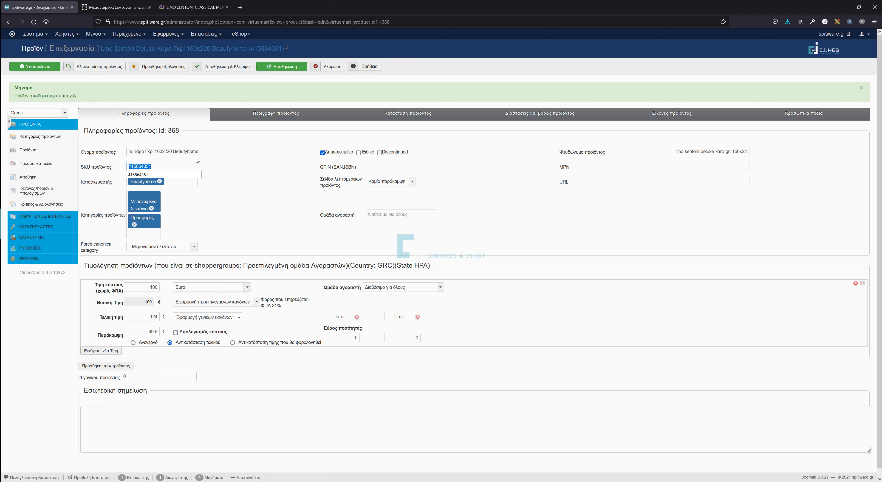
{"action": "key", "text": "Tab"}
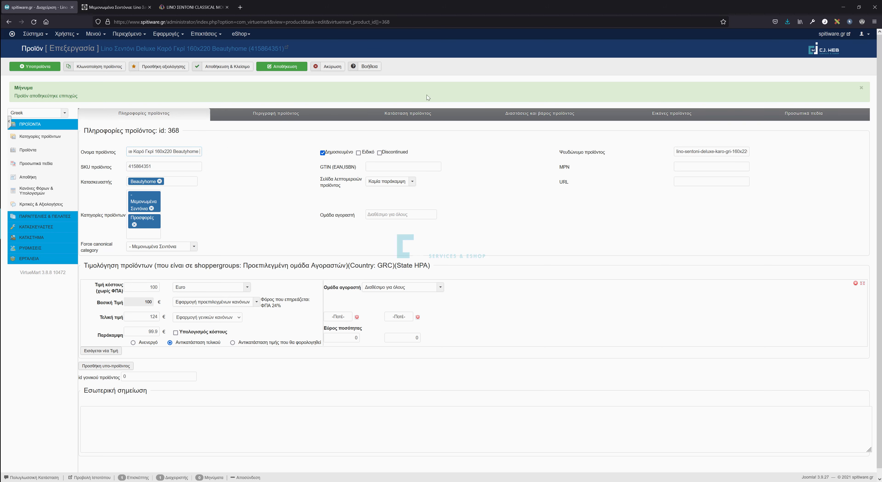
{"action": "left_click", "coordinate": [659, 117]}
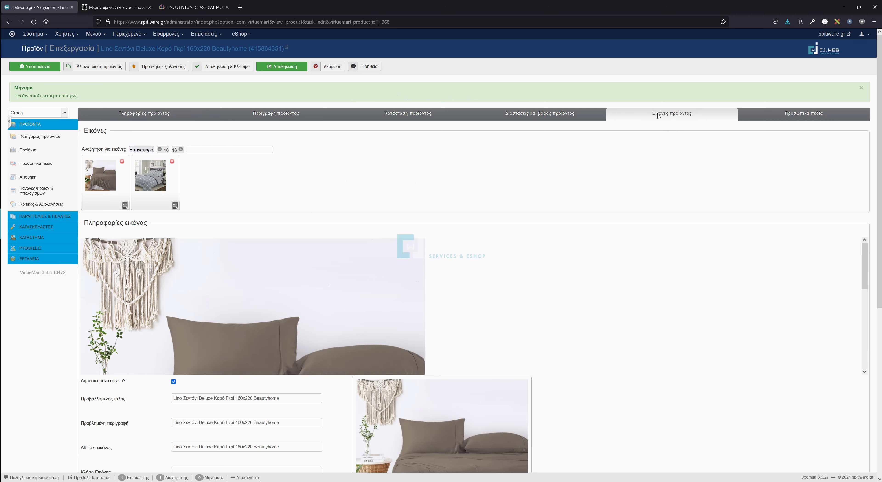
Open the Προσωπικά πεδία section of product 368.
{"action": "left_click", "coordinate": [787, 117]}
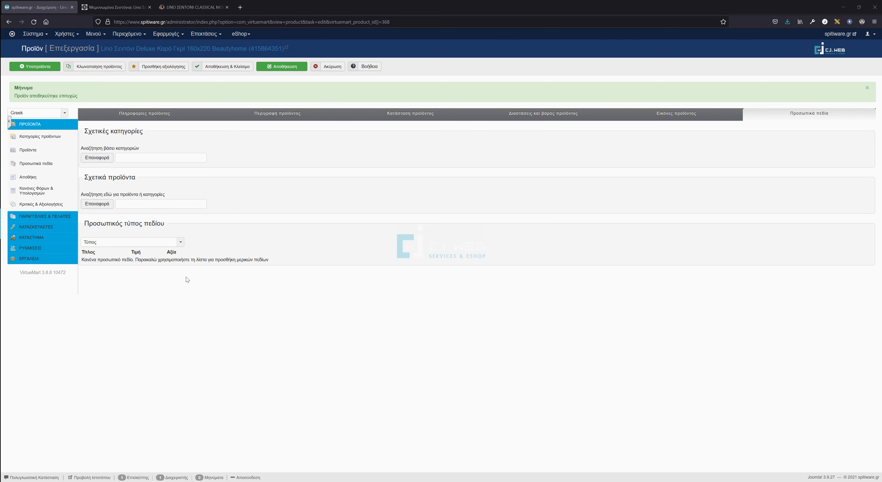
Add a Τύπος custom field to the product and browse its available values.
{"action": "left_click", "coordinate": [105, 244]}
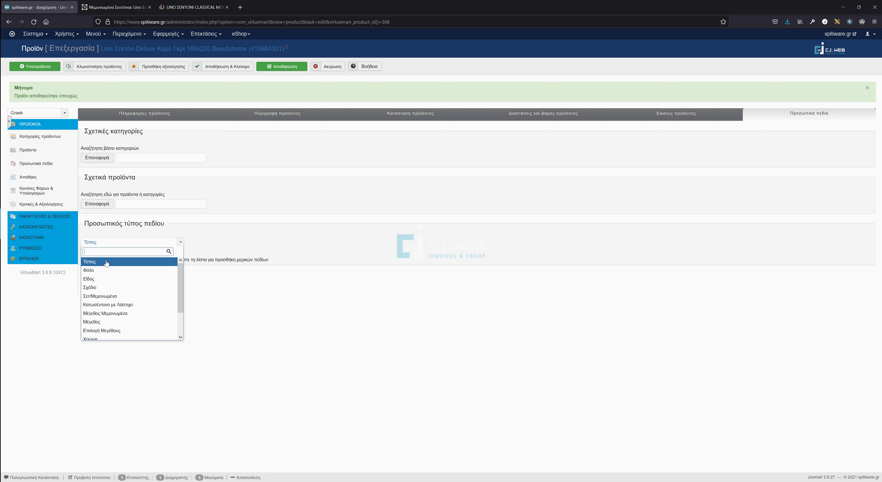
{"action": "left_click", "coordinate": [107, 263]}
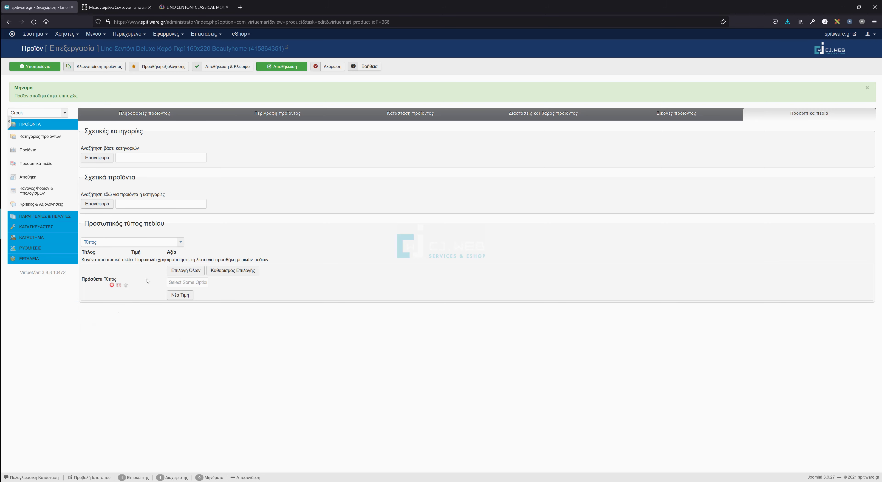
{"action": "left_click", "coordinate": [187, 283]}
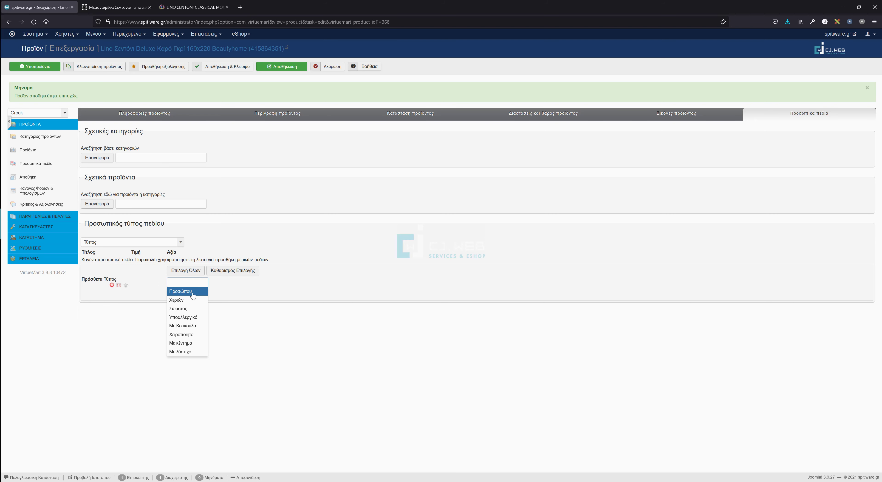
{"action": "left_click", "coordinate": [215, 287]}
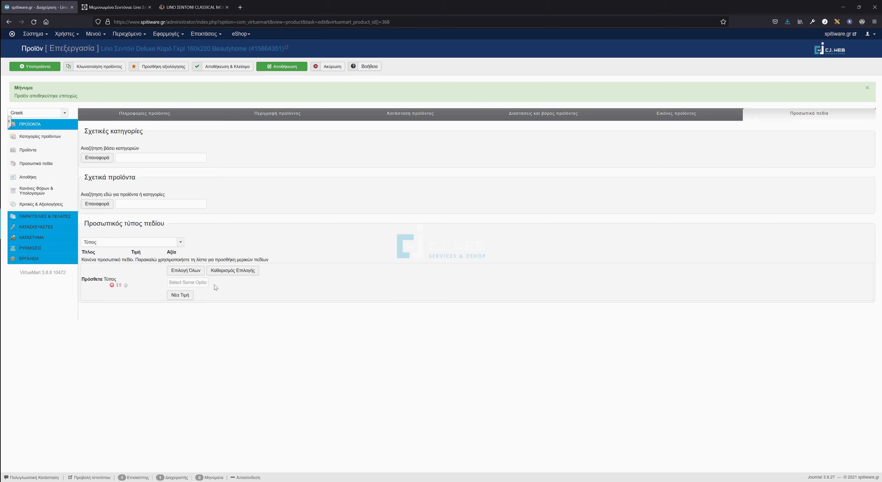
{"action": "left_click", "coordinate": [184, 282]}
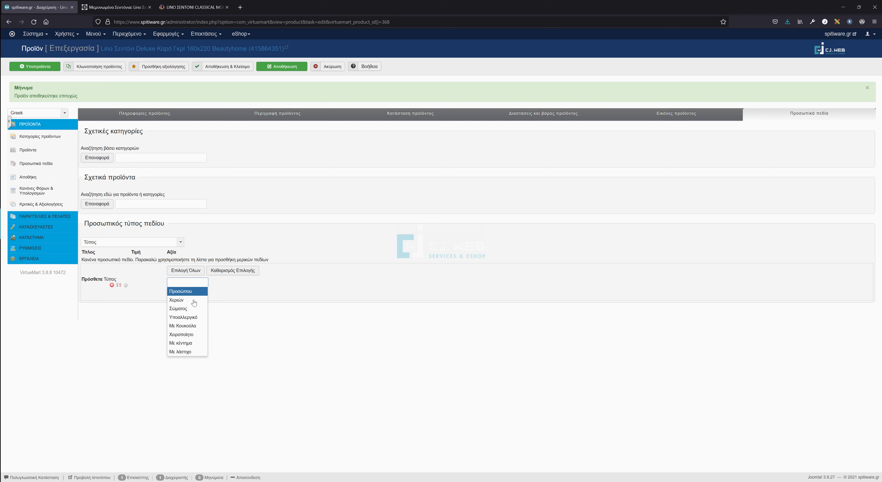
{"action": "left_click", "coordinate": [230, 294]}
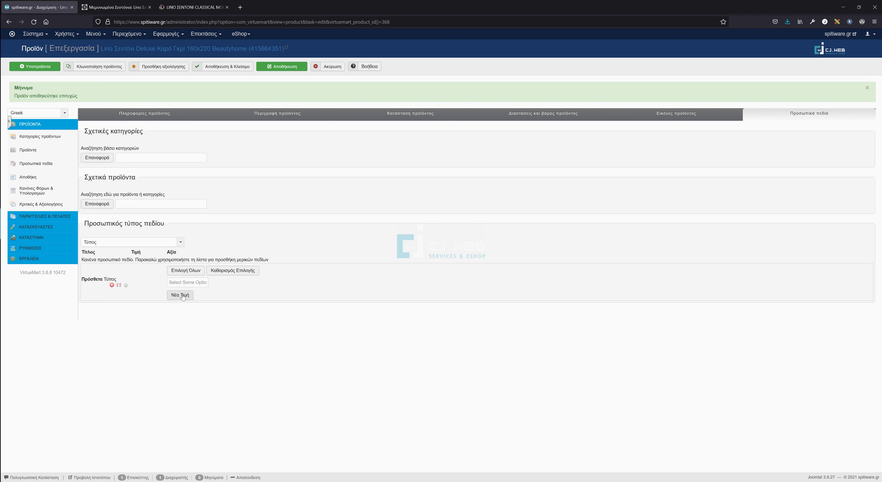
{"action": "left_click", "coordinate": [182, 295]}
{"action": "left_click", "coordinate": [183, 296]}
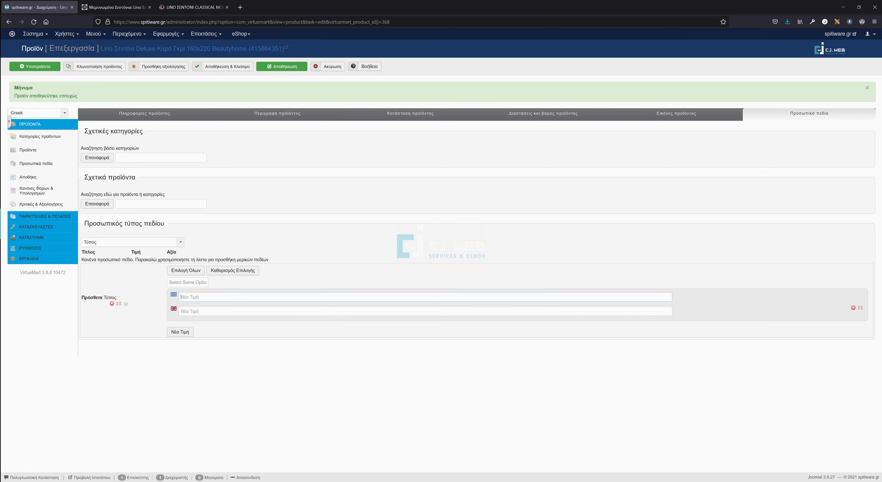
Remove the extra free-text row and choose Υποαλλεργικό and Με λάστιχο as Τύπος values.
{"action": "left_click", "coordinate": [187, 283]}
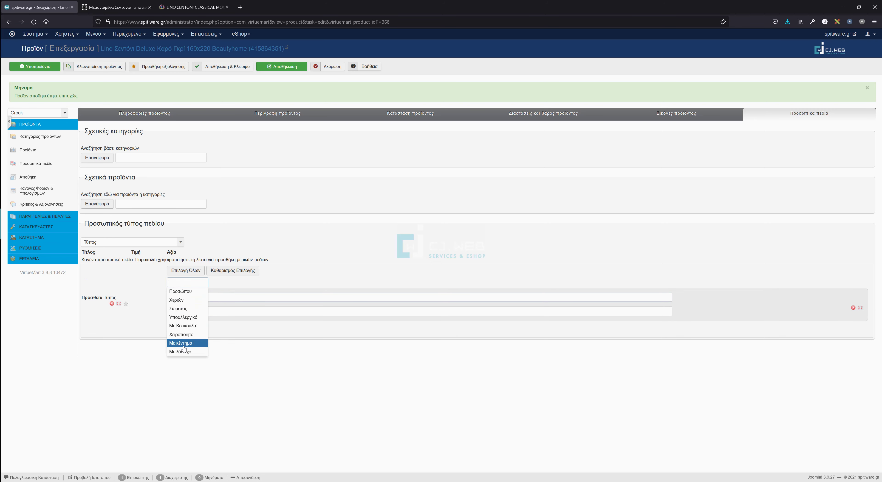
{"action": "left_click", "coordinate": [854, 304]}
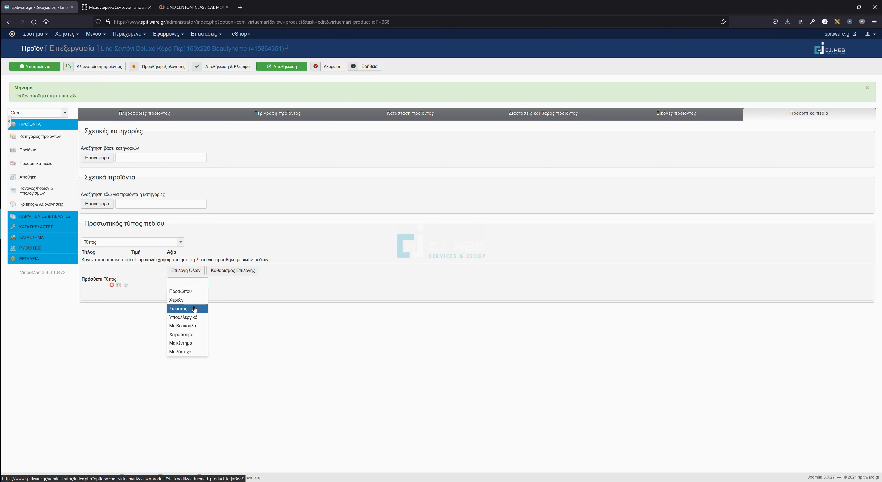
{"action": "left_click", "coordinate": [195, 318]}
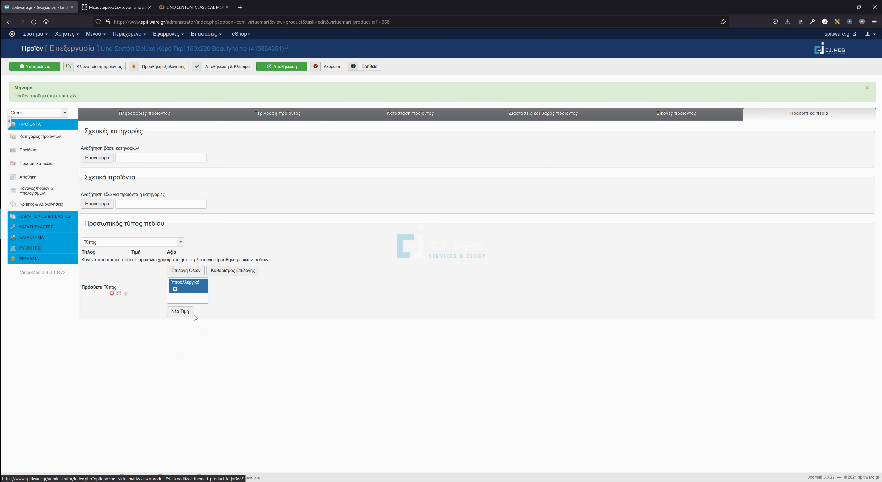
{"action": "left_click", "coordinate": [194, 298]}
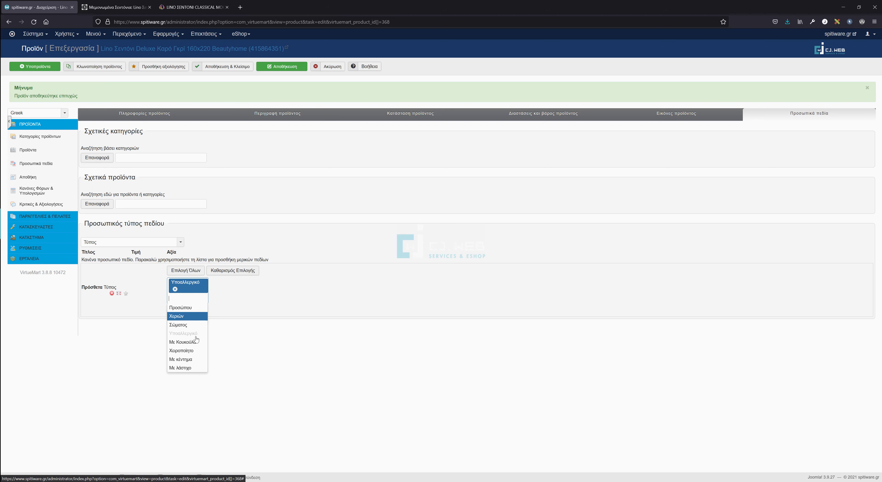
{"action": "left_click", "coordinate": [188, 368]}
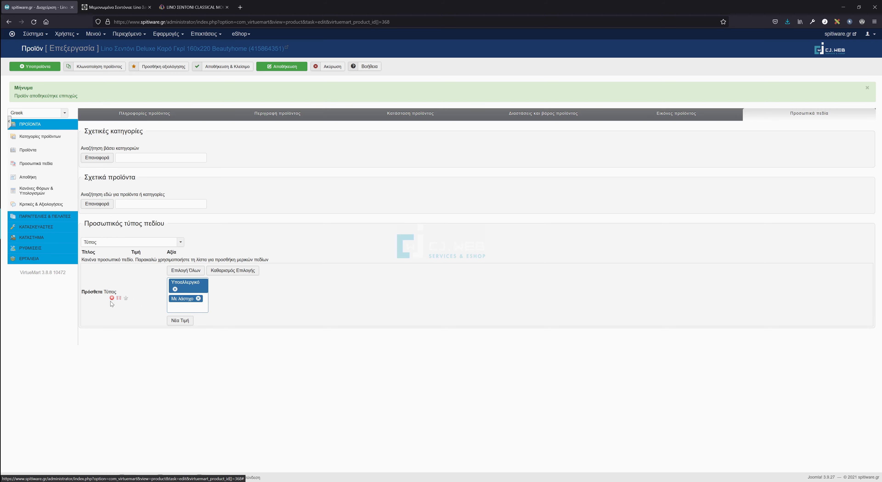
{"action": "left_click", "coordinate": [127, 243]}
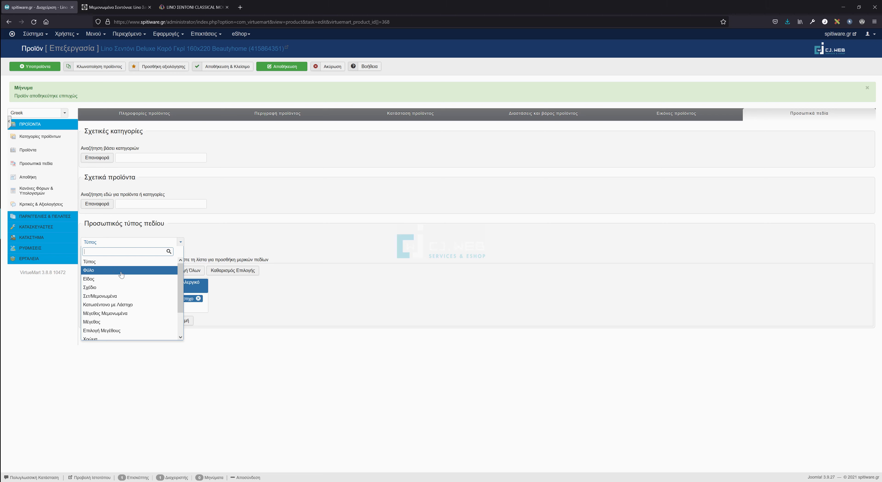
Add a Φύλο custom field, then remove it without choosing a value.
{"action": "left_click", "coordinate": [121, 272]}
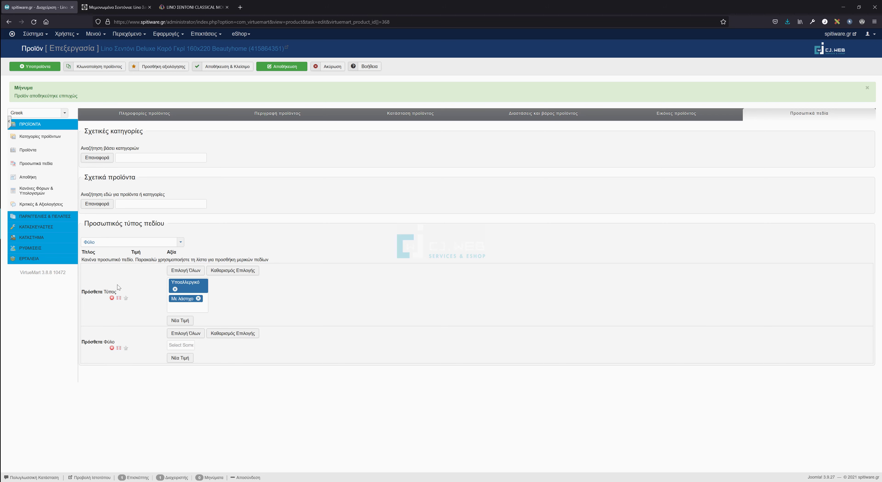
{"action": "left_click", "coordinate": [180, 344]}
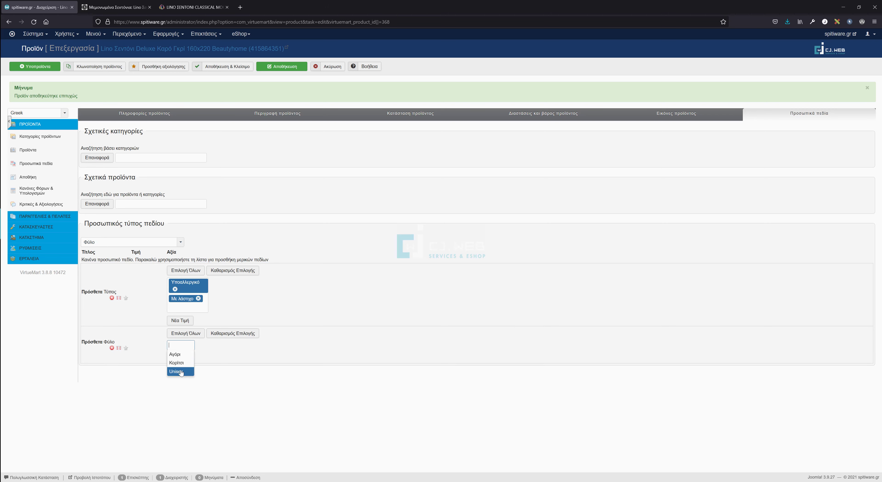
{"action": "left_click", "coordinate": [128, 336]}
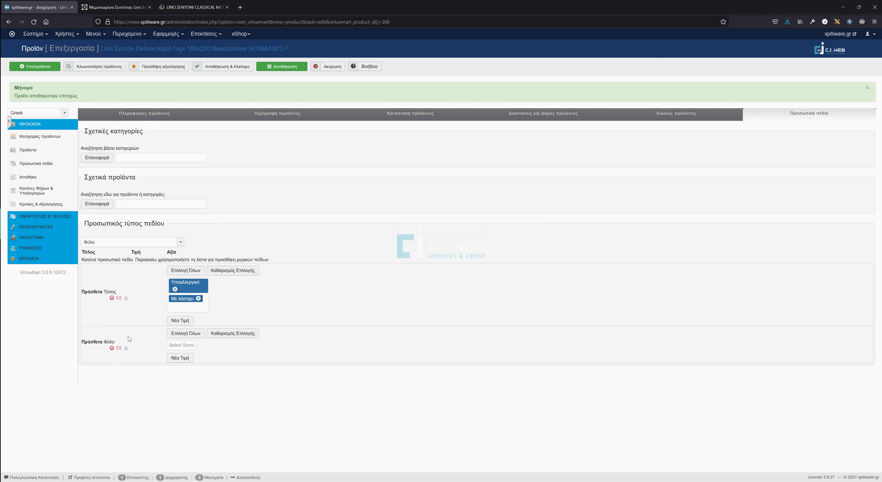
{"action": "left_click", "coordinate": [112, 348]}
Add an Είδος custom field set to Καπιτονέ, plus an empty Σχέδιο field.
{"action": "left_click", "coordinate": [126, 243]}
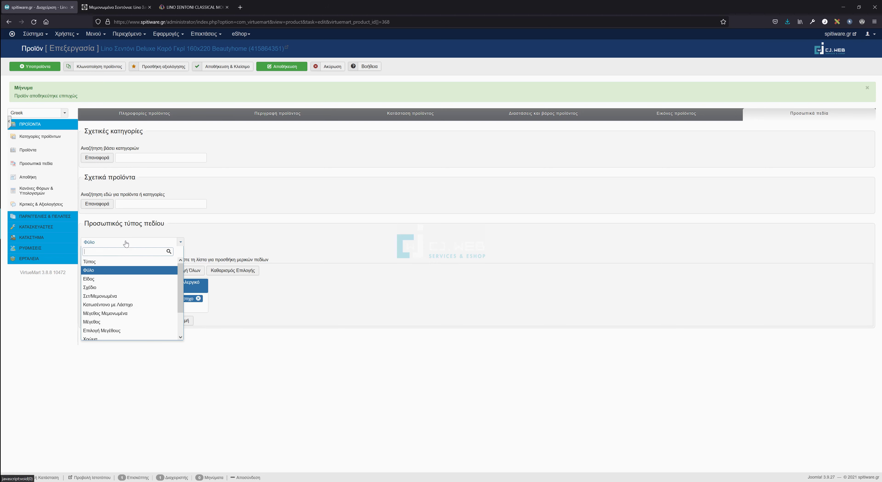
{"action": "left_click", "coordinate": [113, 280]}
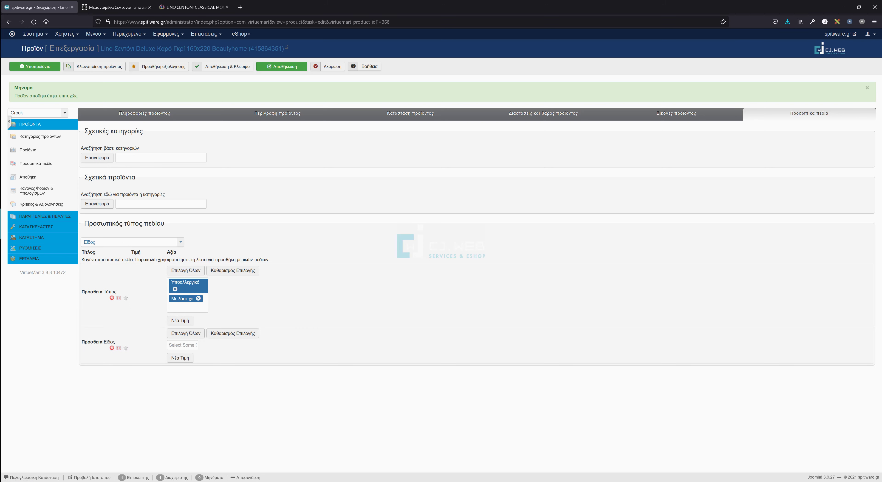
{"action": "left_click", "coordinate": [182, 345]}
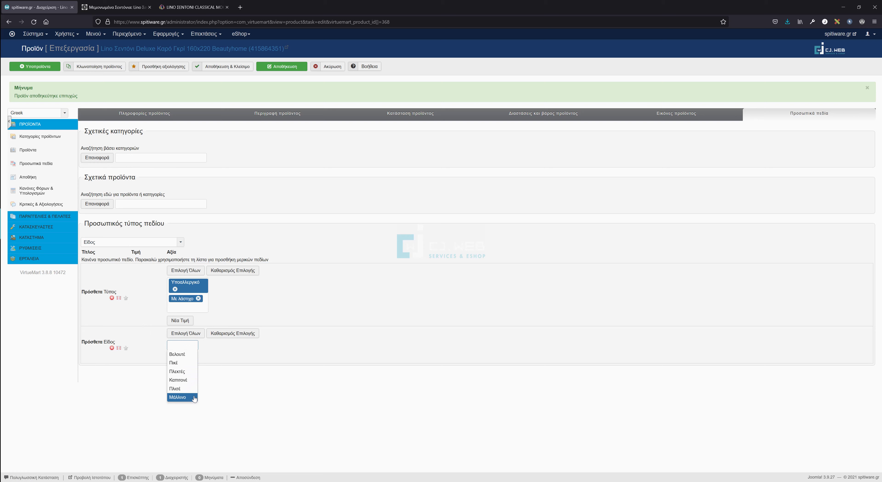
{"action": "left_click", "coordinate": [188, 380]}
{"action": "left_click", "coordinate": [187, 365]}
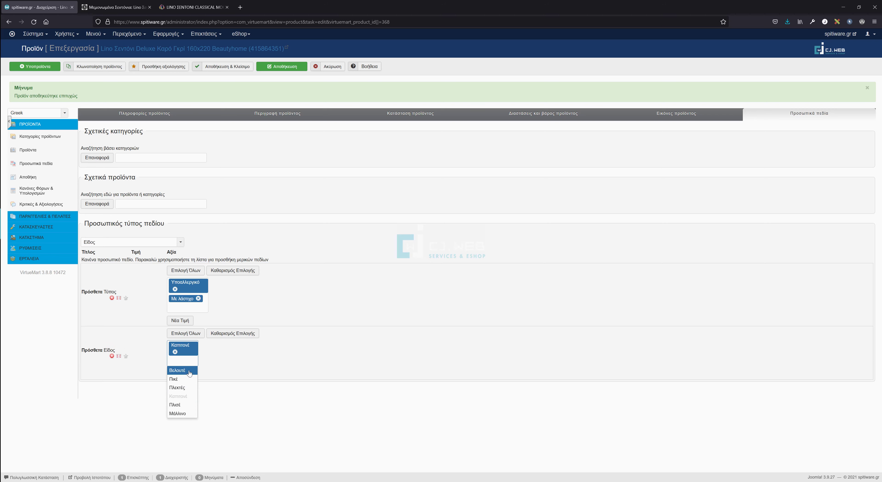
{"action": "left_click", "coordinate": [226, 374]}
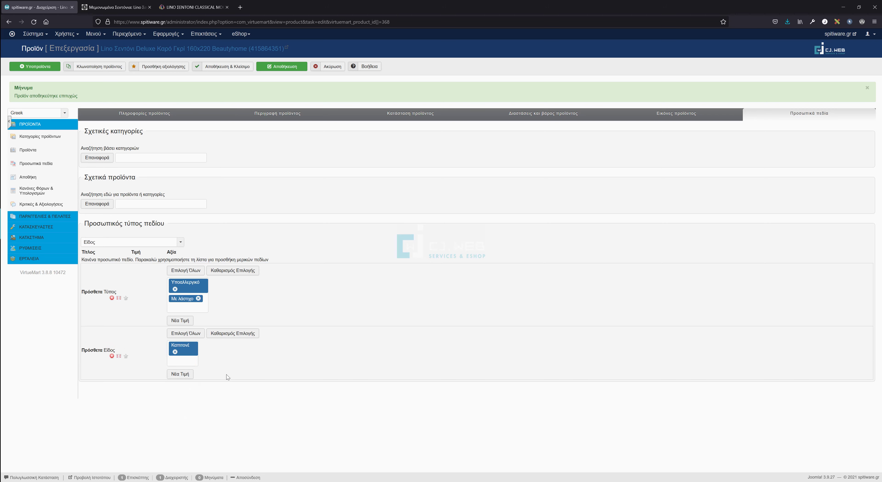
{"action": "left_click", "coordinate": [179, 374]}
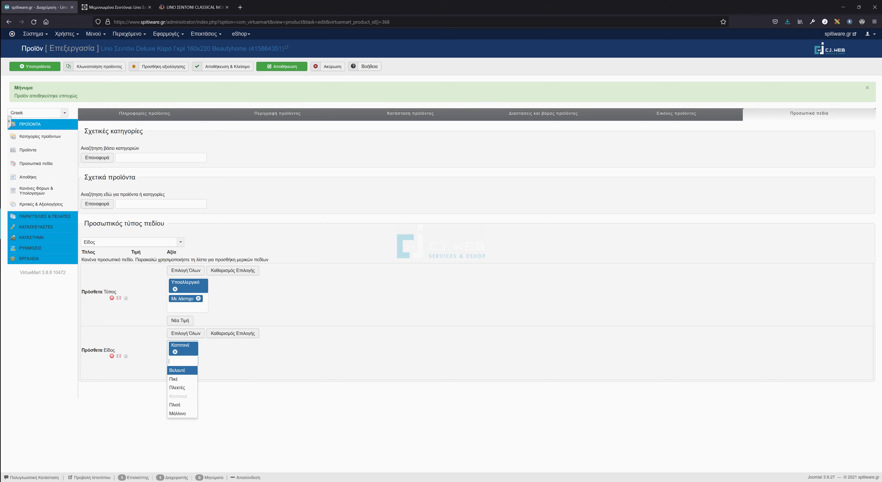
{"action": "left_click", "coordinate": [213, 361]}
{"action": "left_click", "coordinate": [185, 371]}
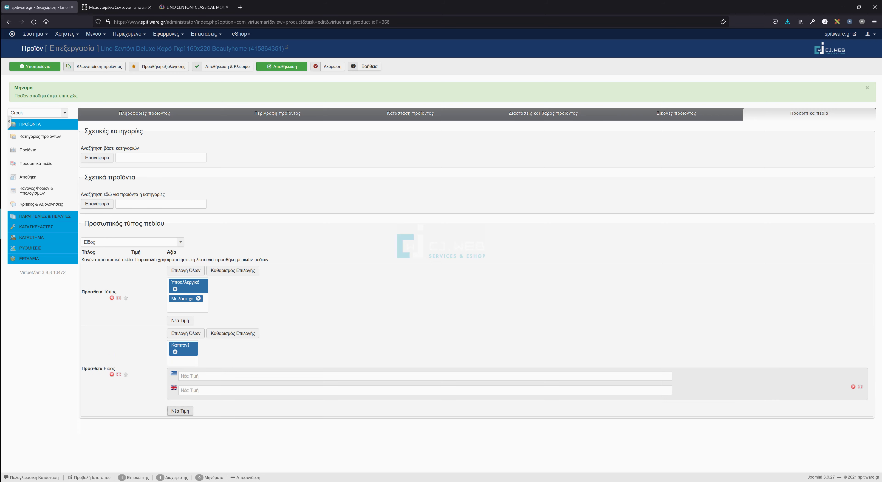
{"action": "left_click", "coordinate": [854, 387]}
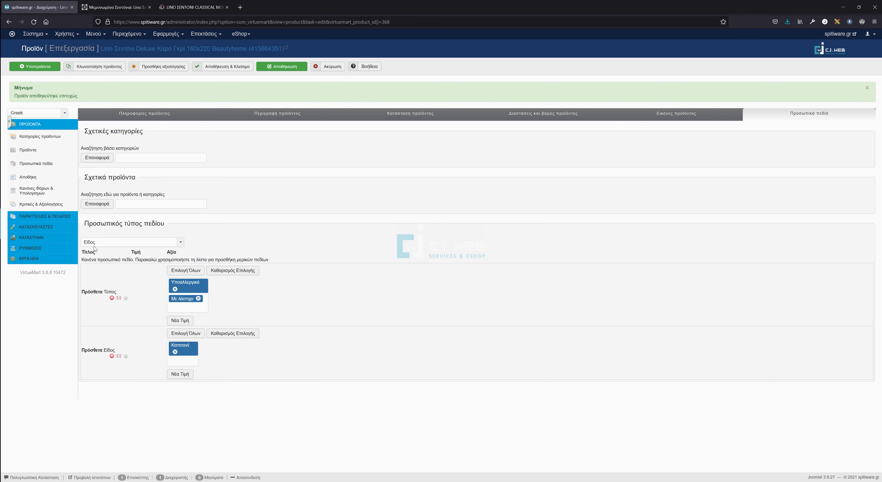
{"action": "left_click", "coordinate": [104, 242]}
{"action": "left_click", "coordinate": [102, 288]}
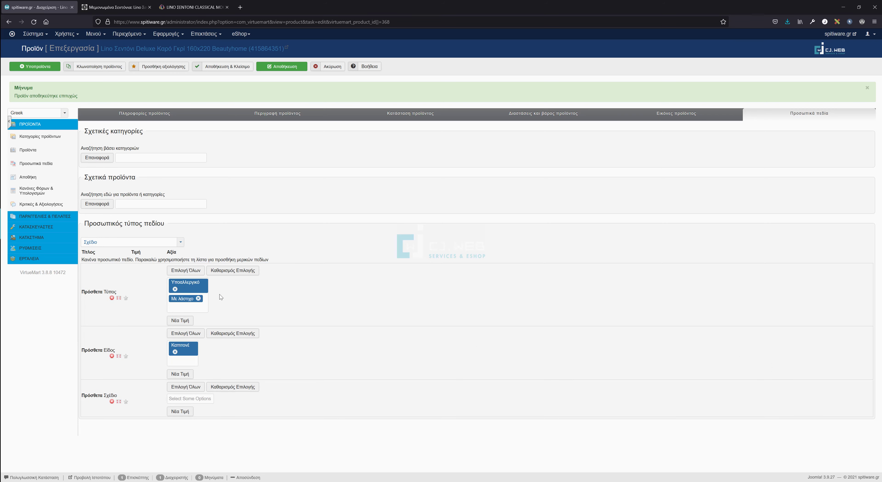
Set the Σχέδιο custom field's value to Καρό.
{"action": "left_click", "coordinate": [190, 398]}
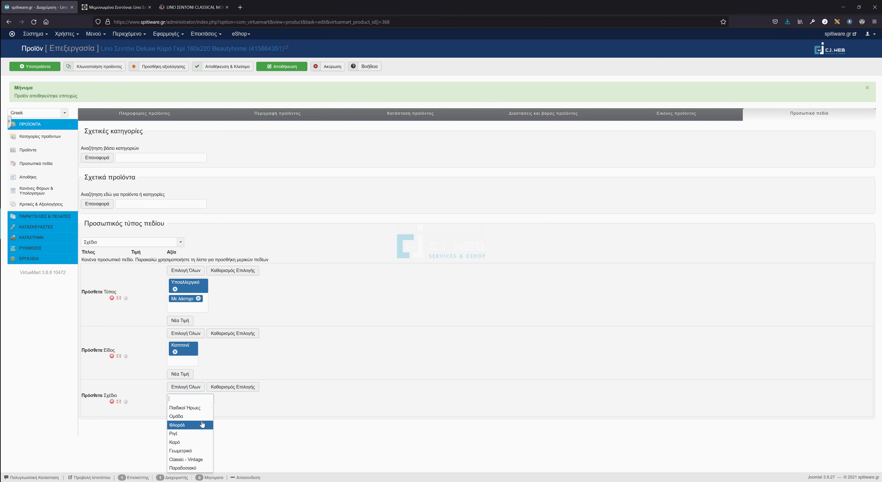
{"action": "left_click", "coordinate": [291, 404]}
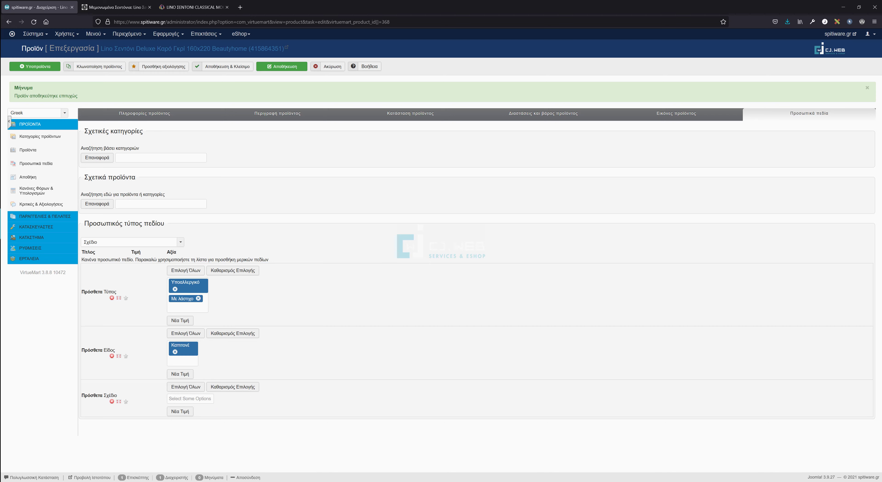
{"action": "left_click", "coordinate": [190, 399]}
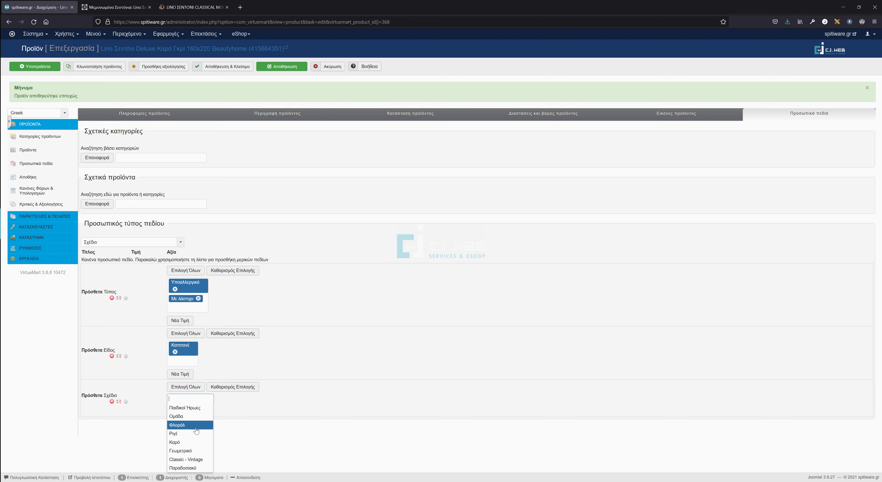
{"action": "left_click", "coordinate": [193, 443]}
Review the Product Information and Images tabs, then return to Custom Fields.
{"action": "left_click", "coordinate": [146, 117]}
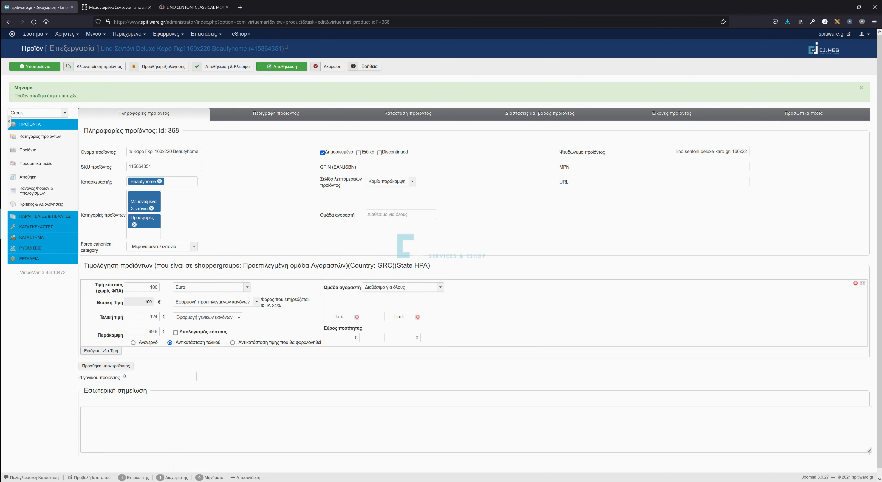
{"action": "left_click", "coordinate": [674, 116]}
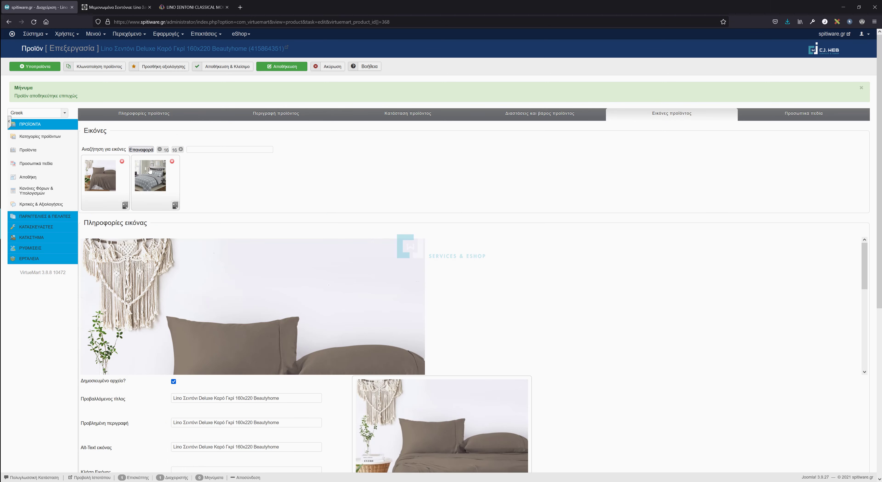
{"action": "left_click", "coordinate": [775, 114]}
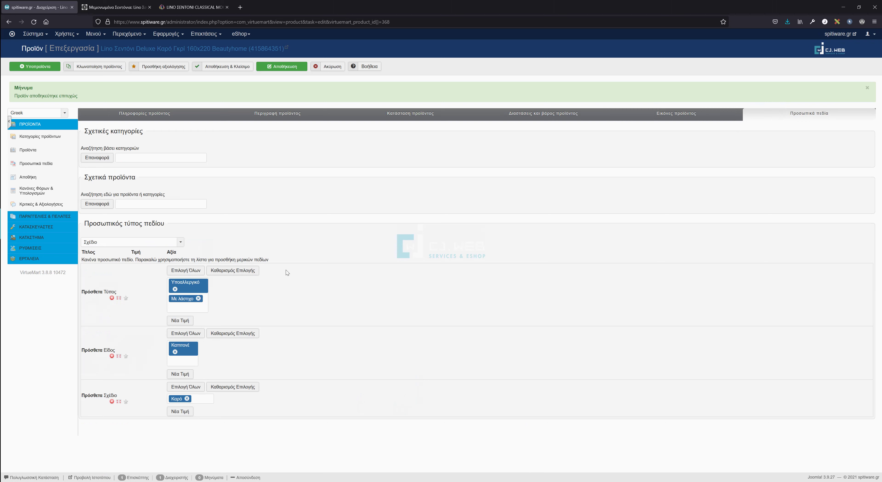
{"action": "left_click", "coordinate": [131, 244]}
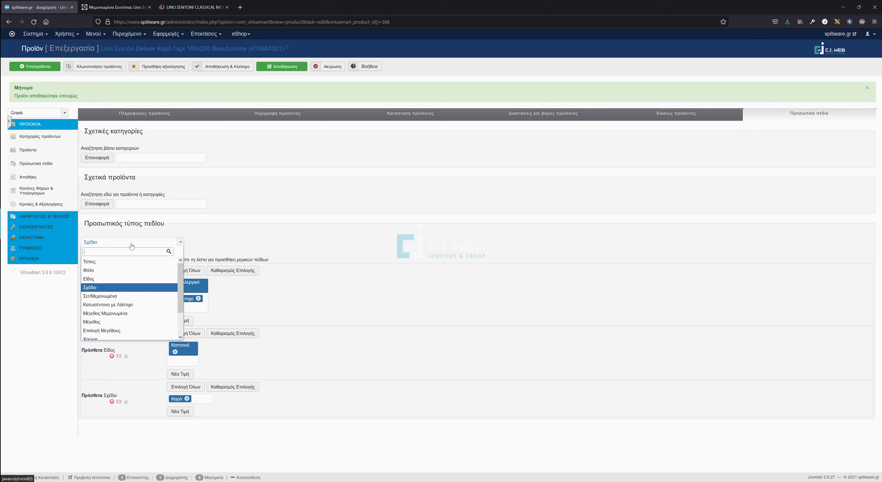
Add the Σετ/Μεμονωμένα custom field with value Μεμονωμένα.
{"action": "left_click", "coordinate": [126, 296]}
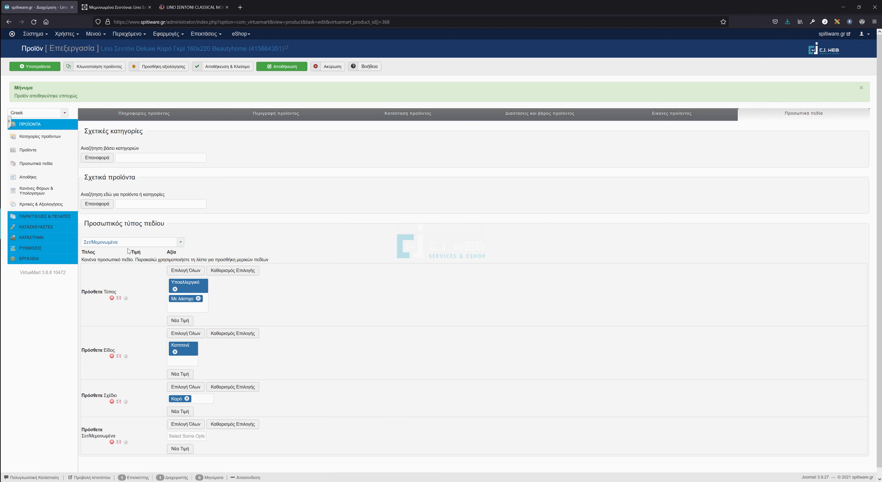
{"action": "scroll", "coordinate": [212, 243], "scroll_direction": "down", "scroll_amount": 1}
{"action": "left_click", "coordinate": [192, 427]}
{"action": "left_click", "coordinate": [191, 445]}
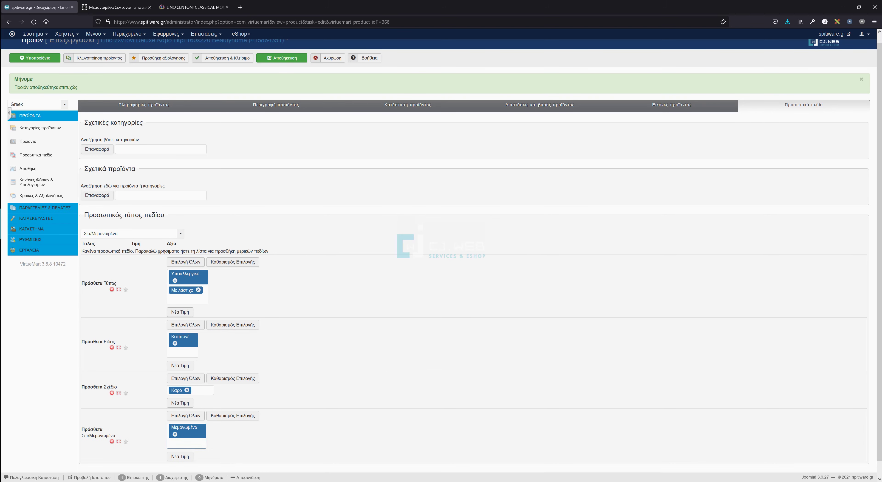
Add the Κατωσέντονο με Λάστιχο custom field set to Με Λάστιχο.
{"action": "left_click", "coordinate": [144, 234]}
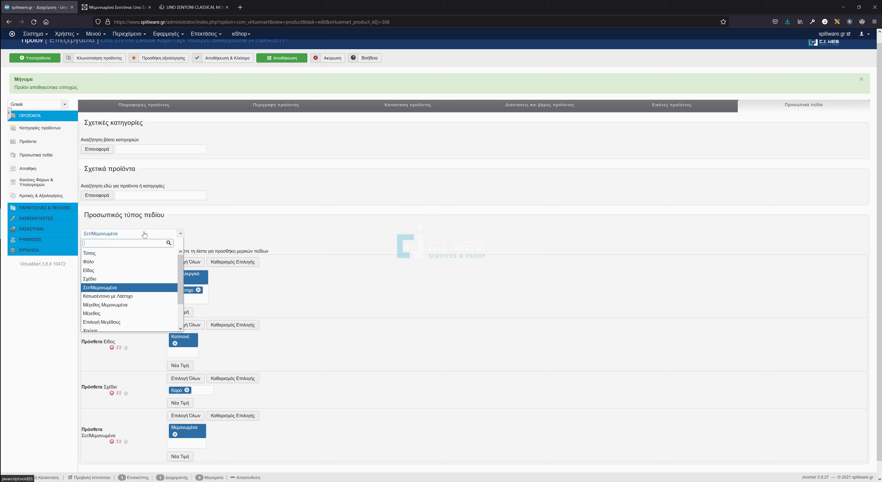
{"action": "left_click", "coordinate": [129, 301]}
{"action": "scroll", "coordinate": [192, 393], "scroll_direction": "down", "scroll_amount": 2}
{"action": "left_click", "coordinate": [188, 427]}
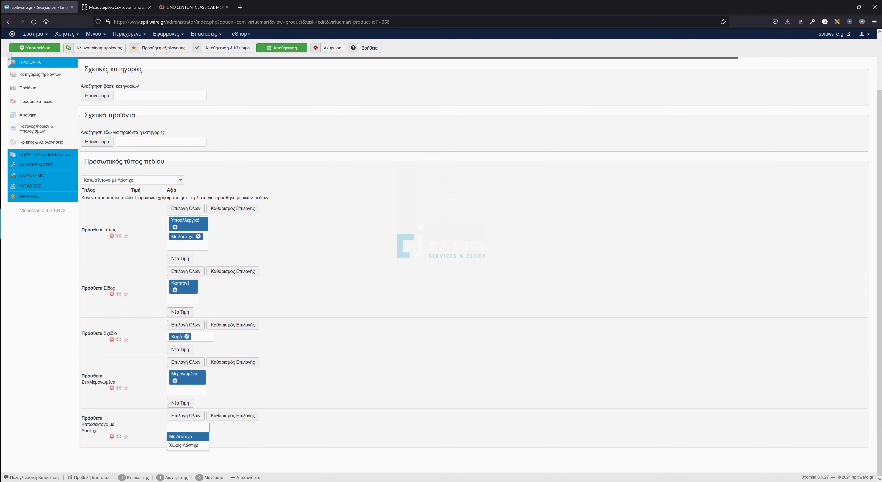
{"action": "left_click", "coordinate": [193, 440]}
Add the Μέγεθος Μεμονωμένα field with sizes Υπέρδιπλα and Υπέρδιπλα - King Size.
{"action": "left_click", "coordinate": [139, 181]}
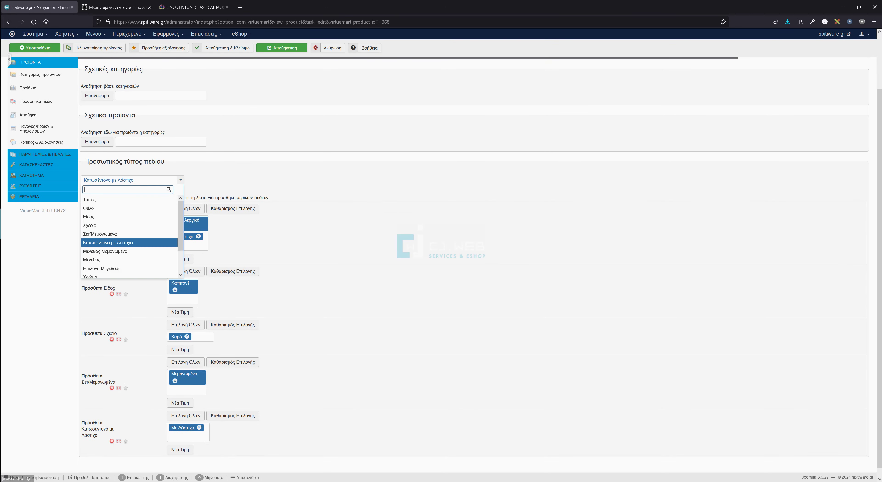
{"action": "left_click", "coordinate": [134, 252]}
{"action": "scroll", "coordinate": [206, 343], "scroll_direction": "down", "scroll_amount": 2}
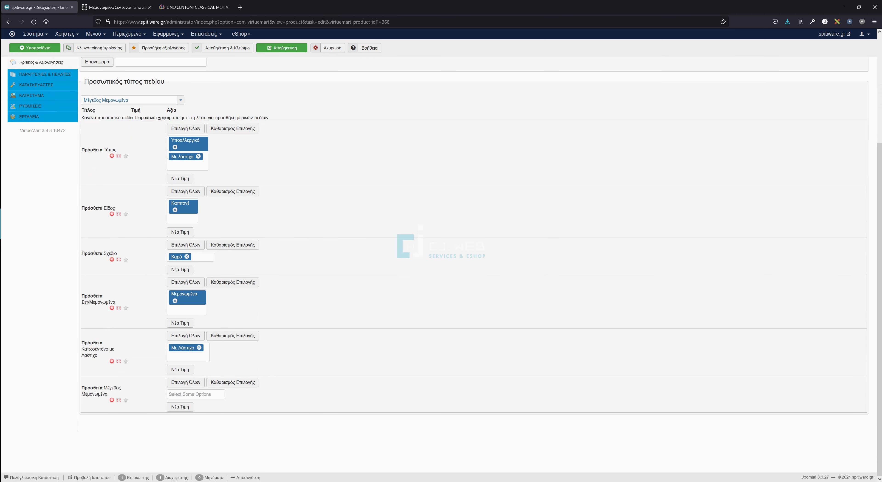
{"action": "left_click", "coordinate": [195, 393]}
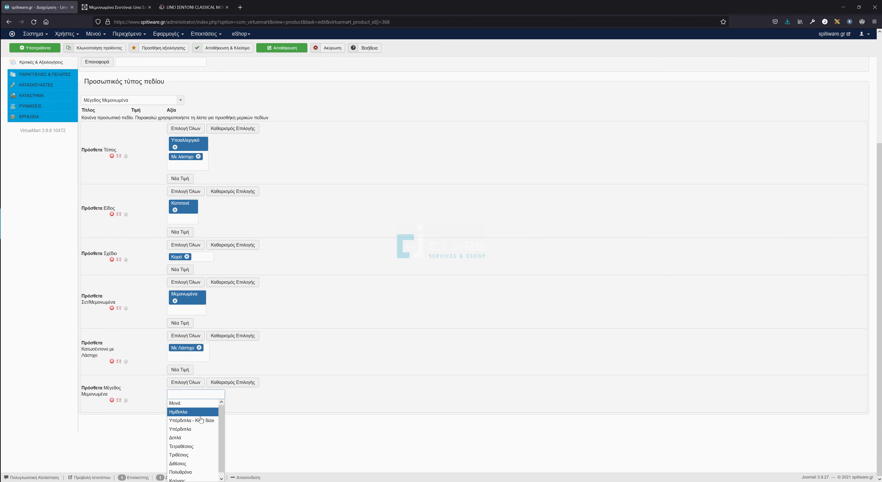
{"action": "left_click", "coordinate": [201, 429]}
{"action": "left_click", "coordinate": [215, 395]}
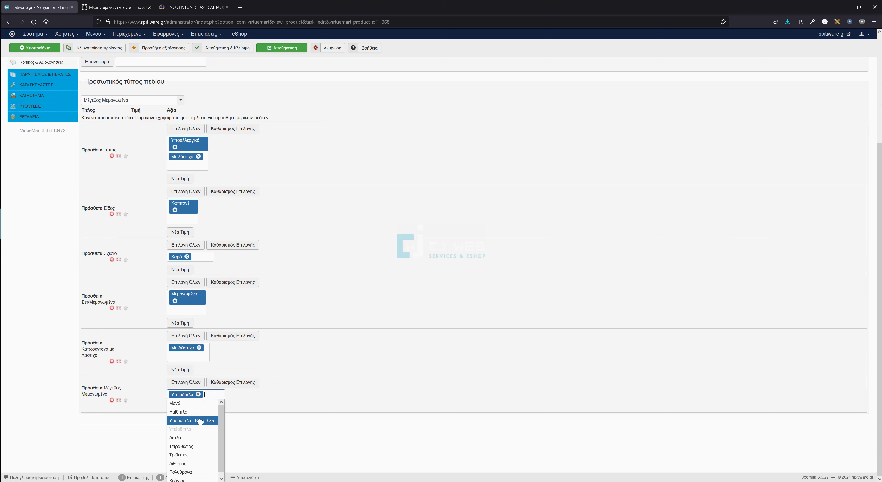
{"action": "left_click", "coordinate": [201, 422]}
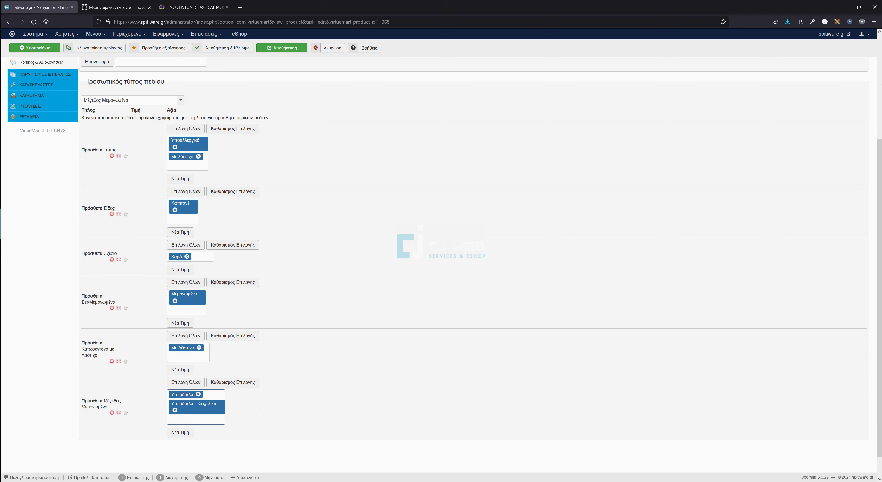
{"action": "left_click", "coordinate": [195, 419]}
{"action": "scroll", "coordinate": [265, 428], "scroll_direction": "down", "scroll_amount": 1}
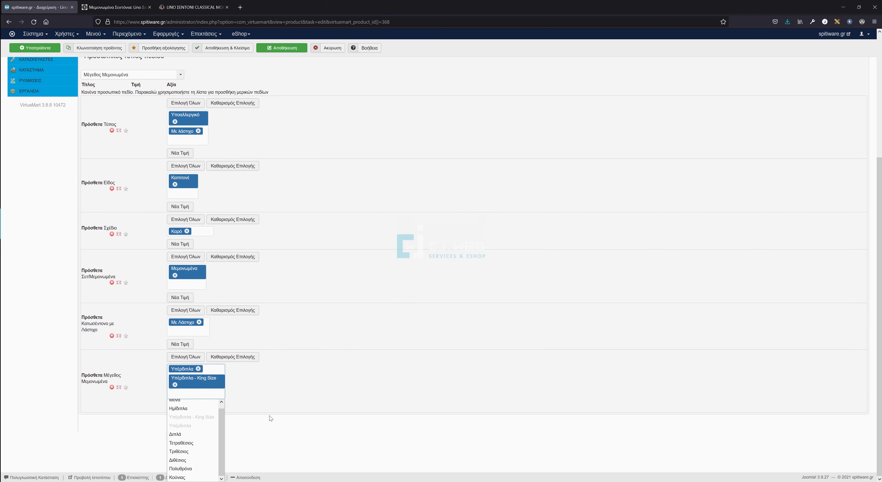
{"action": "left_click", "coordinate": [293, 401]}
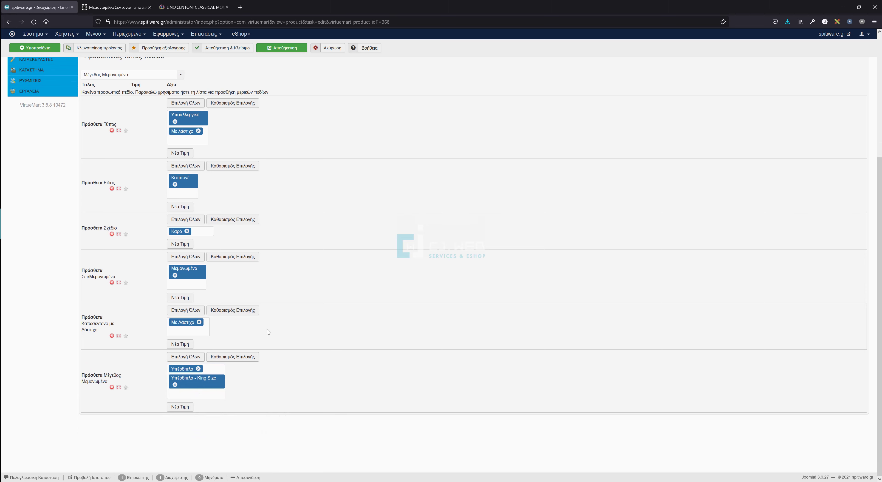
{"action": "scroll", "coordinate": [267, 329], "scroll_direction": "up", "scroll_amount": 4}
{"action": "left_click", "coordinate": [143, 194]}
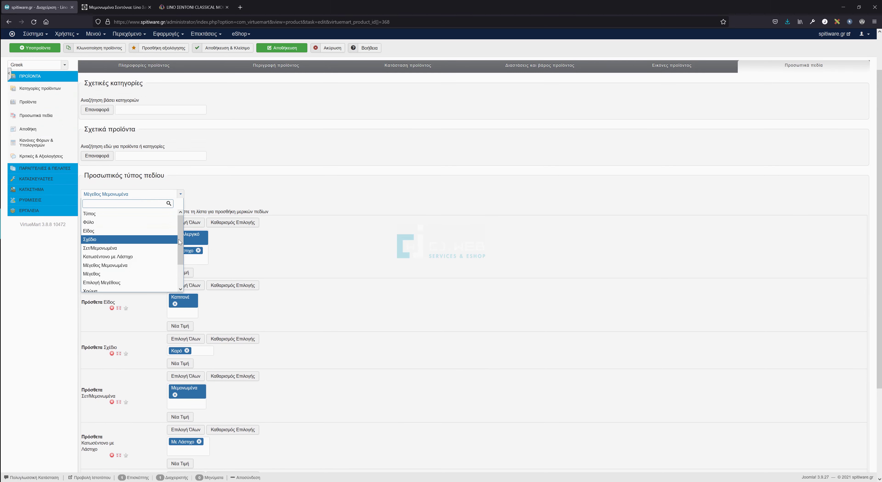
Add a Χρώμα custom field with a new value Γκρι / Grey.
{"action": "left_click_drag", "start_coordinate": [182, 240], "coordinate": [182, 263]}
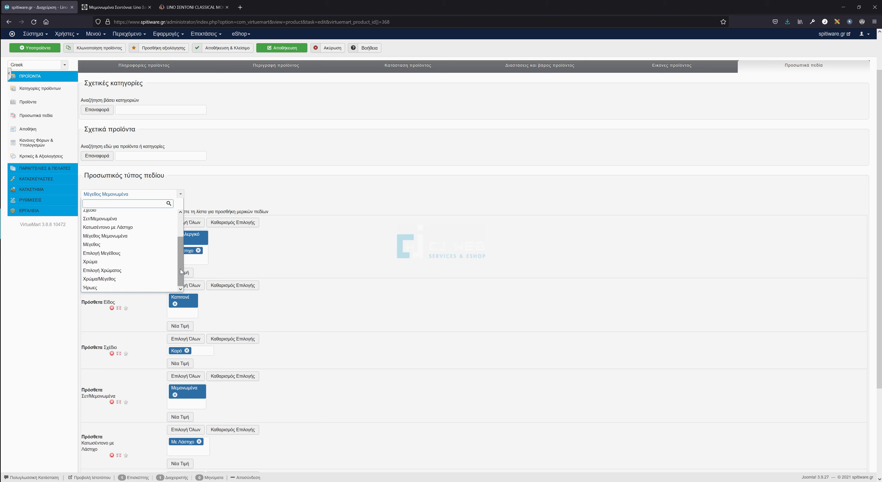
{"action": "left_click", "coordinate": [122, 262]}
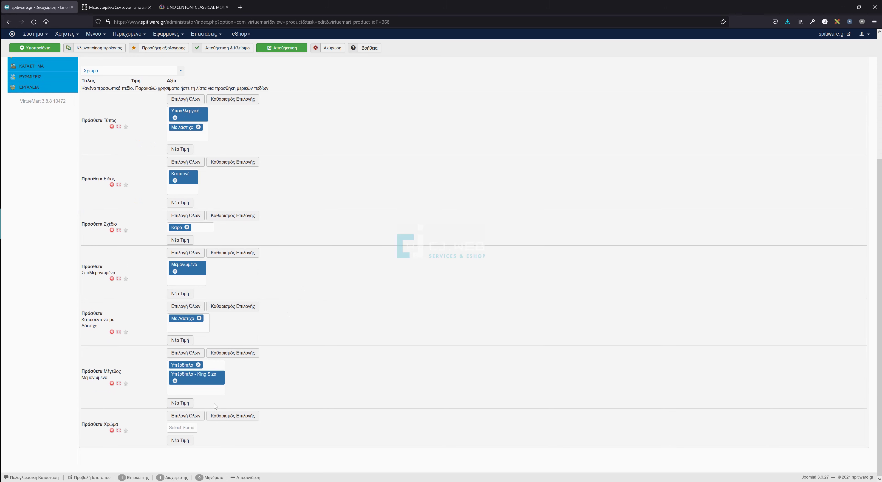
{"action": "left_click", "coordinate": [183, 427]}
{"action": "left_click", "coordinate": [232, 443]}
{"action": "left_click", "coordinate": [182, 427]}
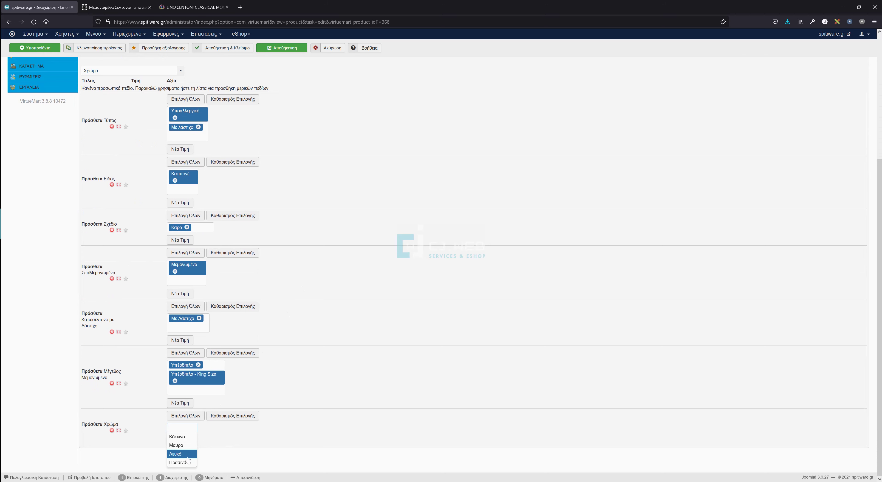
{"action": "left_click", "coordinate": [206, 433]}
{"action": "left_click", "coordinate": [185, 443]}
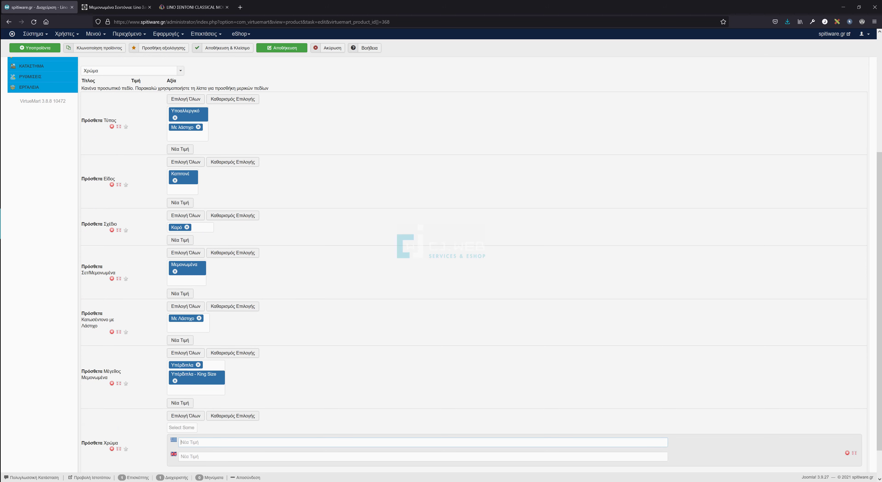
{"action": "type", "text": "Γκρ"}
{"action": "type", "text": "Grey"}
Save the product with its seven custom fields.
{"action": "left_click", "coordinate": [181, 71]}
{"action": "left_click_drag", "start_coordinate": [180, 135], "coordinate": [180, 146]}
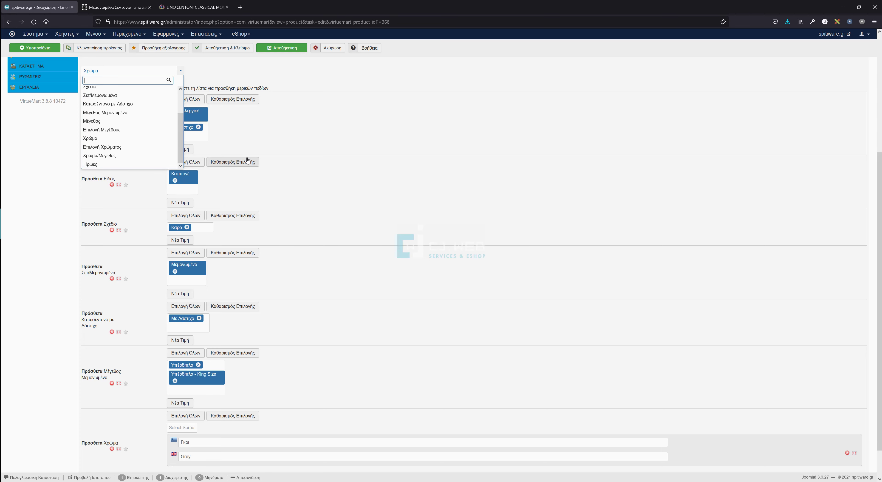
{"action": "left_click", "coordinate": [329, 136]}
{"action": "left_click", "coordinate": [286, 48]}
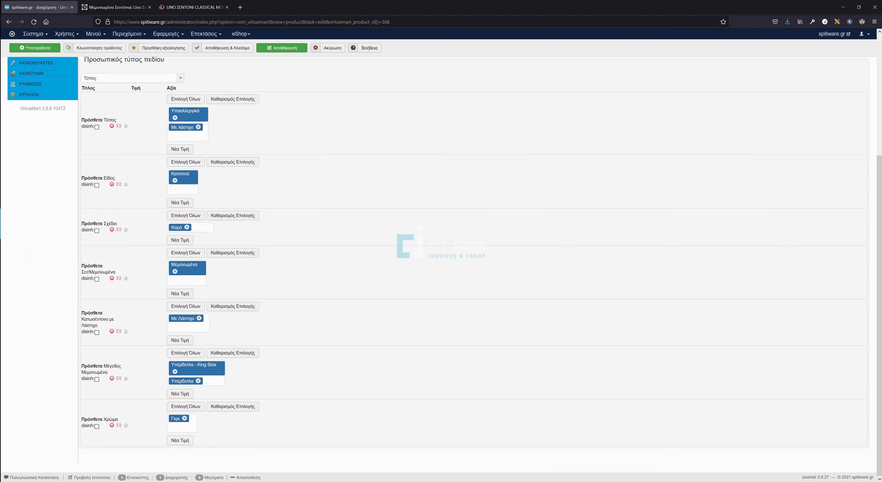
Check the Χρώμα values, then reload the storefront and log in with the saved login.
{"action": "left_click", "coordinate": [181, 427]}
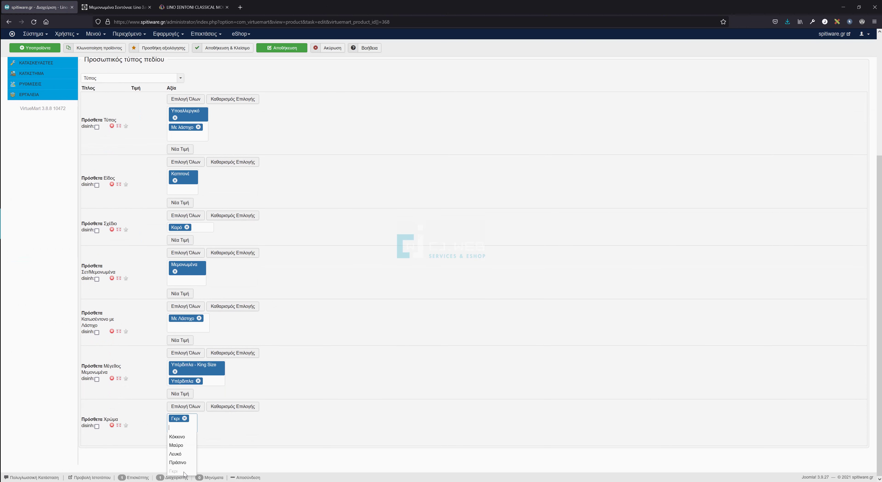
{"action": "left_click", "coordinate": [234, 443]}
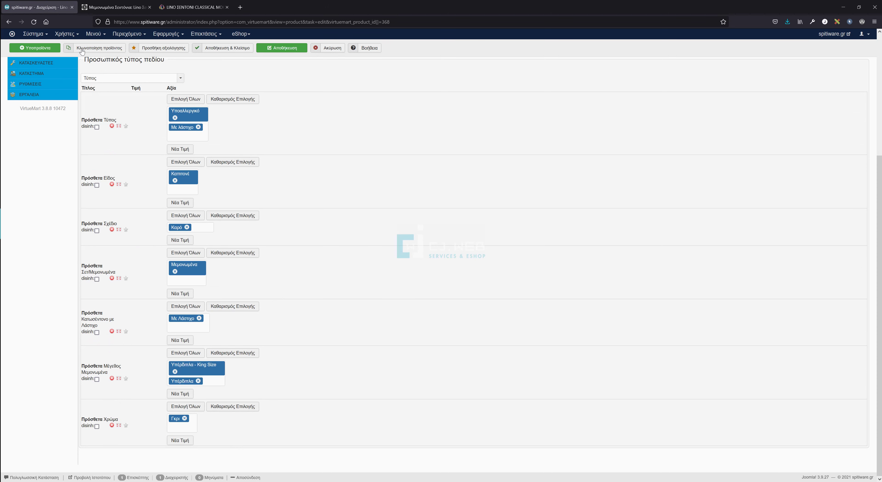
{"action": "left_click", "coordinate": [111, 5]}
{"action": "key", "text": "F5"}
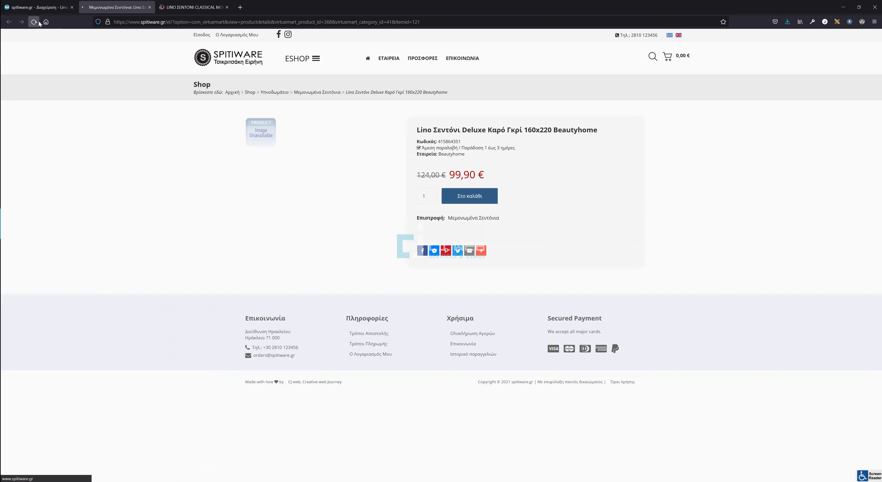
{"action": "left_click", "coordinate": [428, 140]}
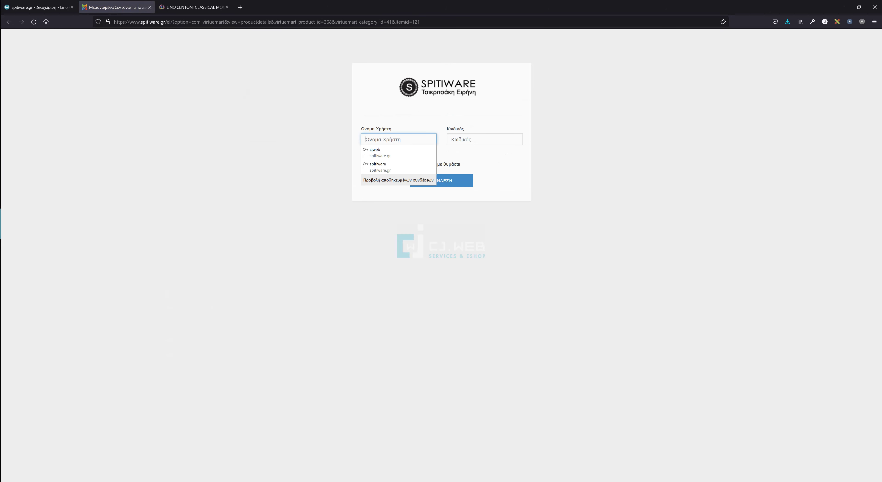
{"action": "left_click", "coordinate": [412, 166]}
{"action": "left_click", "coordinate": [447, 182]}
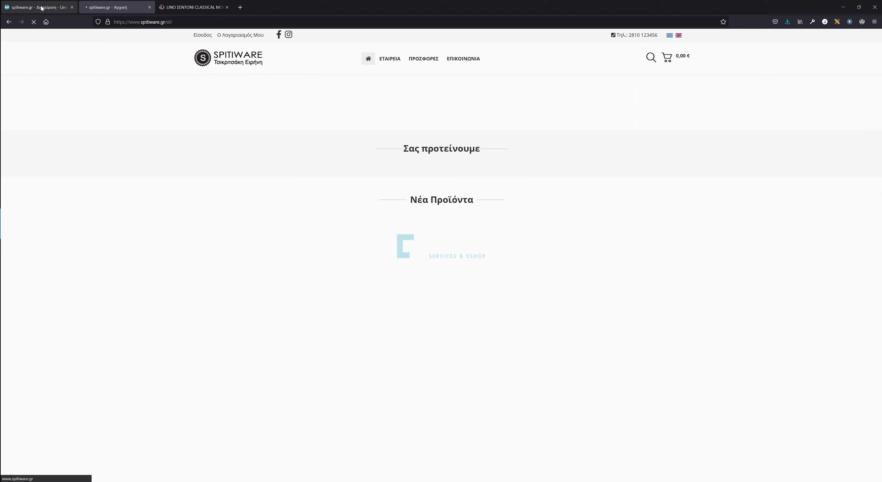
Open the saved product's storefront page from the admin product title link.
{"action": "left_click", "coordinate": [41, 8]}
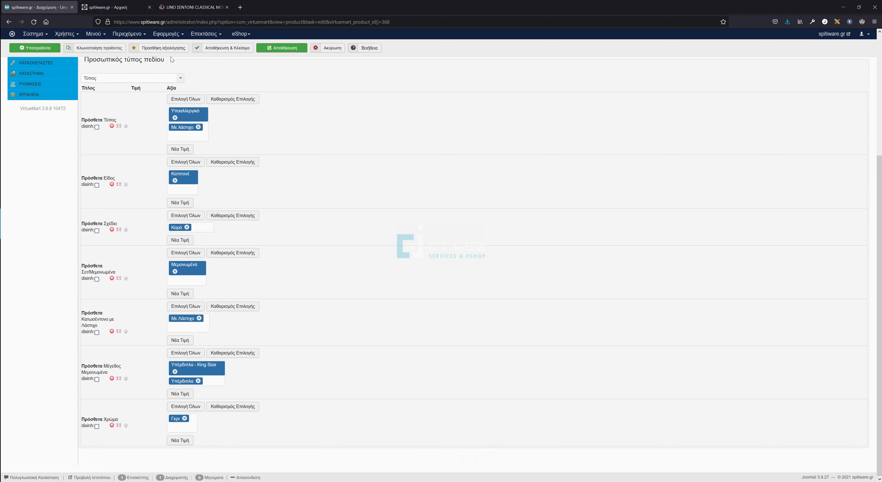
{"action": "scroll", "coordinate": [206, 85], "scroll_direction": "up", "scroll_amount": 3}
{"action": "left_click", "coordinate": [204, 53]}
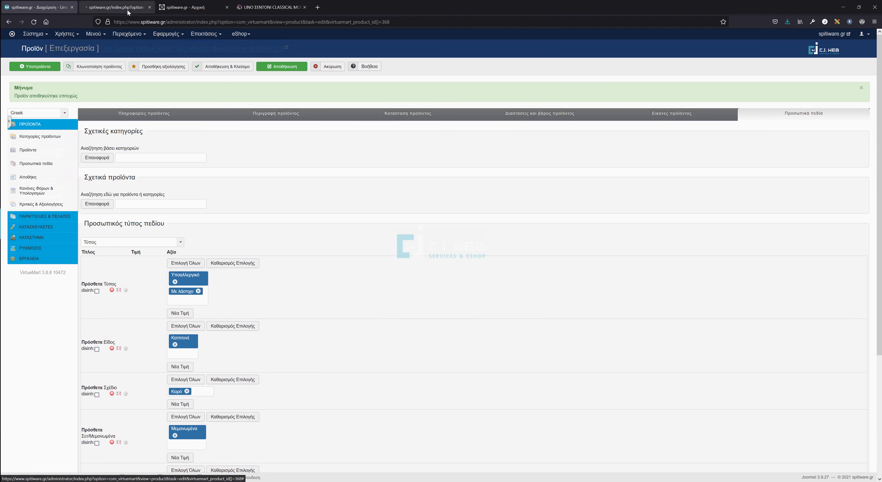
{"action": "left_click", "coordinate": [119, 7]}
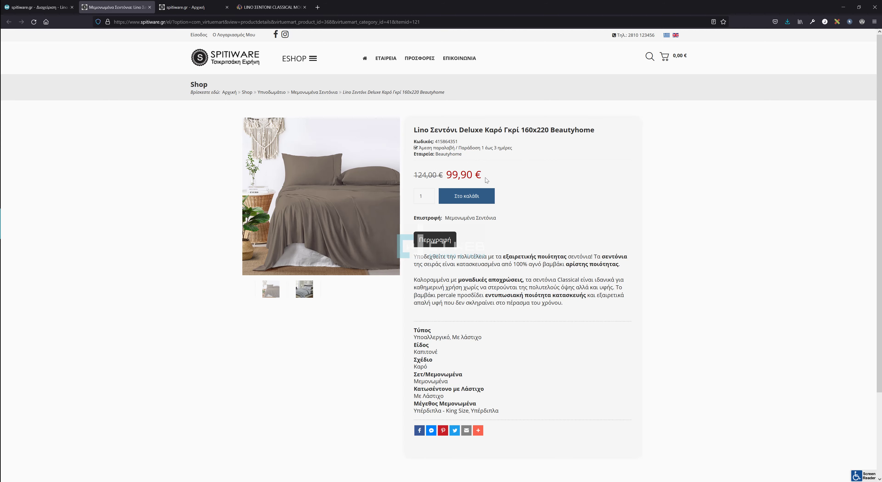
Highlight the storefront description and attribute list, then go to the Μεμονωμένα Σεντόνια category.
{"action": "left_click_drag", "start_coordinate": [414, 257], "coordinate": [567, 307]}
{"action": "left_click", "coordinate": [526, 321]}
{"action": "left_click_drag", "start_coordinate": [414, 327], "coordinate": [458, 411]}
{"action": "left_click", "coordinate": [508, 410]}
{"action": "left_click_drag", "start_coordinate": [504, 412], "coordinate": [416, 325]}
{"action": "left_click", "coordinate": [495, 340]}
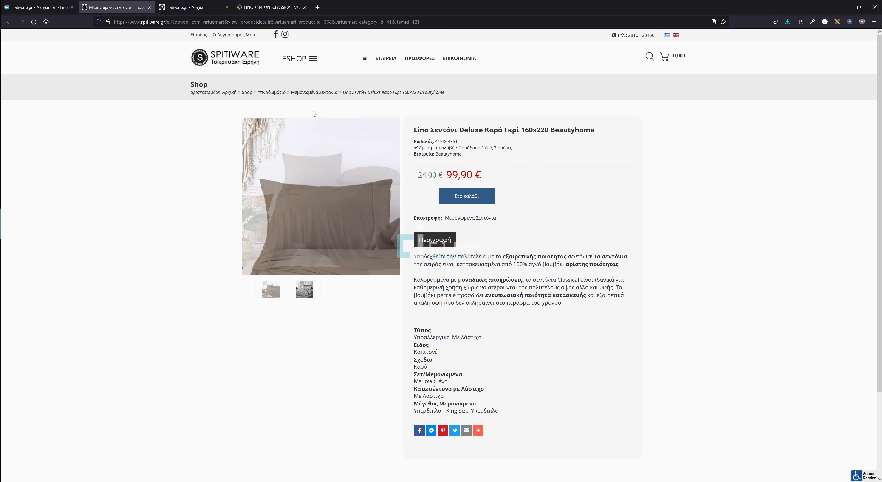
{"action": "left_click", "coordinate": [315, 92]}
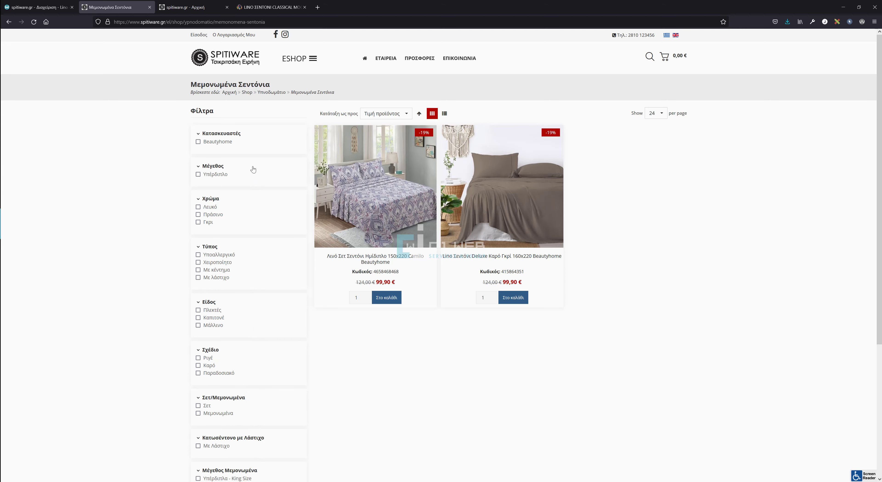
Try the Γκρι colour filter, clear all filters, then go to ESHOP > Υπνοδωμάτιο.
{"action": "scroll", "coordinate": [254, 169], "scroll_direction": "down", "scroll_amount": 2}
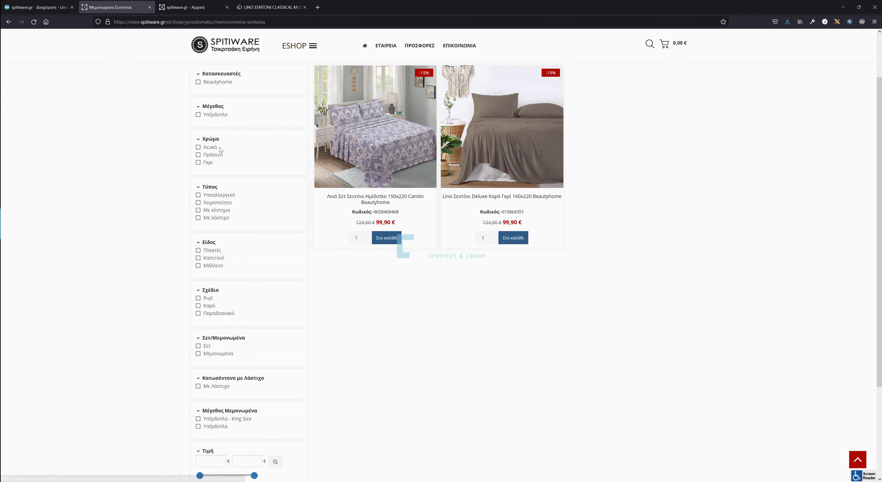
{"action": "left_click", "coordinate": [208, 163]}
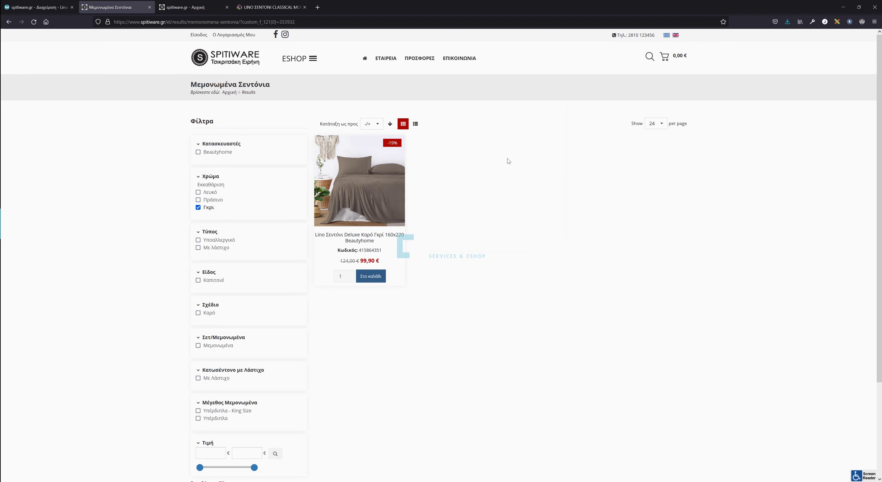
{"action": "scroll", "coordinate": [236, 191], "scroll_direction": "down", "scroll_amount": 3}
{"action": "left_click", "coordinate": [218, 367]}
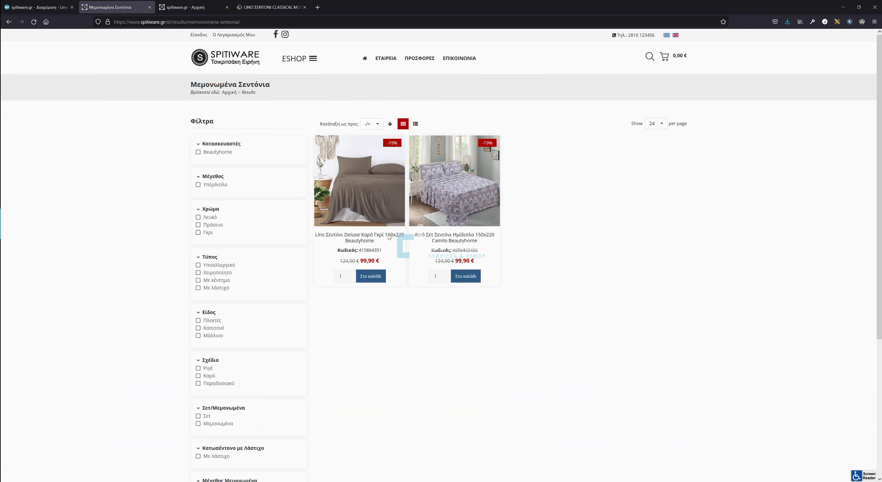
{"action": "left_click", "coordinate": [313, 58]}
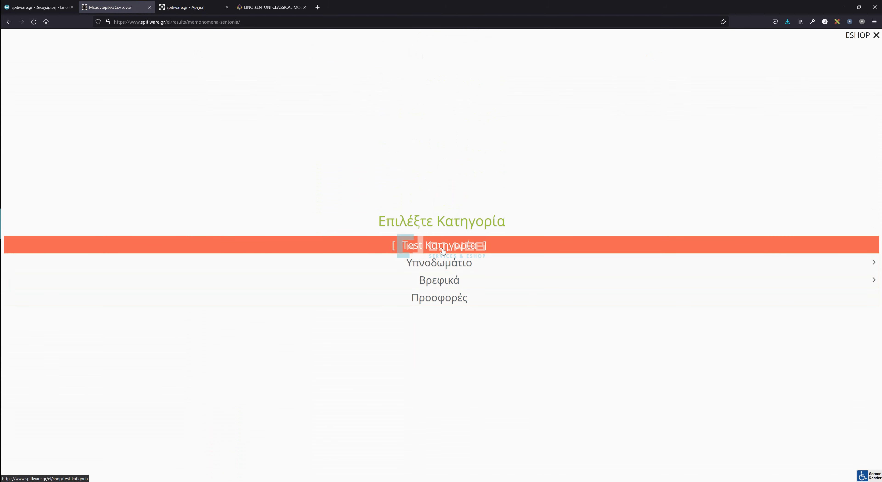
{"action": "left_click", "coordinate": [442, 263]}
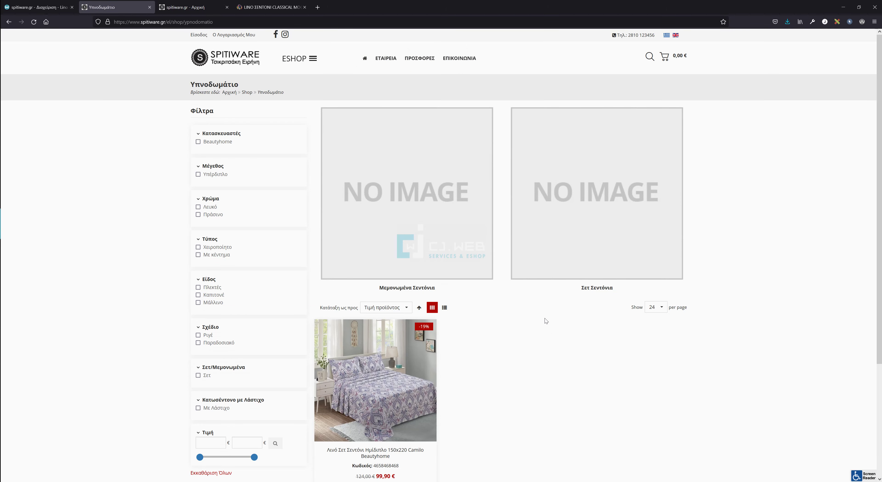
In the admin editor, add the Camilo set and COLOMBO 01 ΣΕΝΤΟΝΙ as related products and save.
{"action": "left_click", "coordinate": [51, 7]}
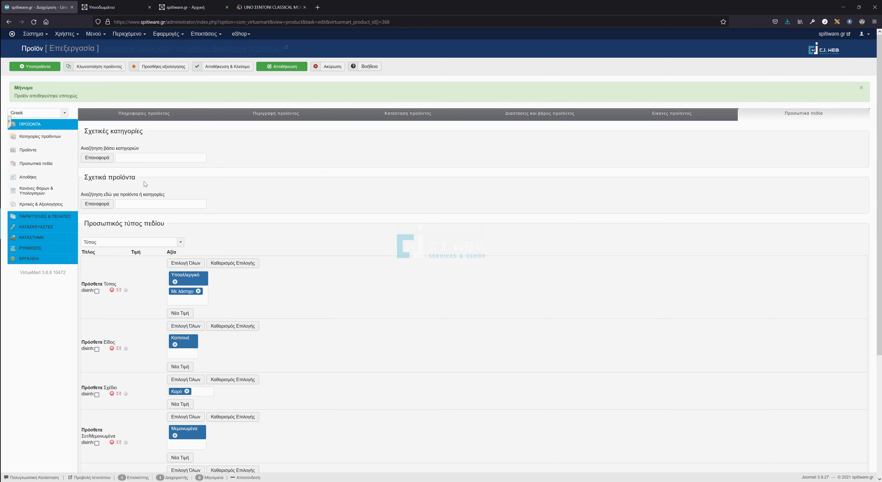
{"action": "scroll", "coordinate": [340, 308], "scroll_direction": "down", "scroll_amount": 5}
{"action": "scroll", "coordinate": [341, 311], "scroll_direction": "up", "scroll_amount": 5}
{"action": "left_click_drag", "start_coordinate": [82, 180], "coordinate": [136, 180]}
{"action": "left_click", "coordinate": [136, 181]}
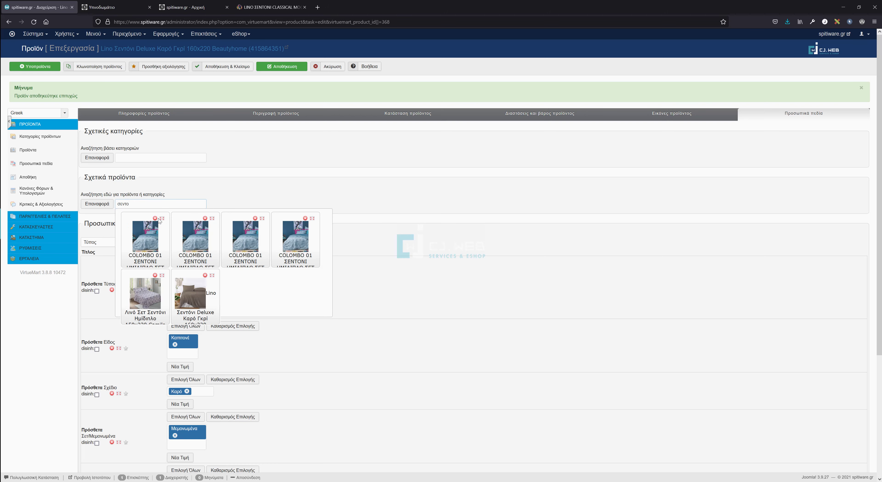
{"action": "left_click", "coordinate": [150, 297]}
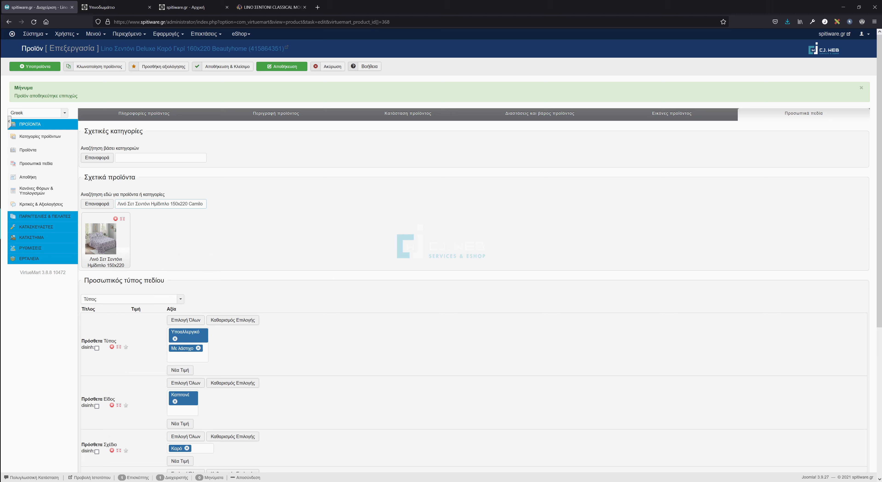
{"action": "left_click", "coordinate": [97, 205]}
{"action": "left_click", "coordinate": [156, 240]}
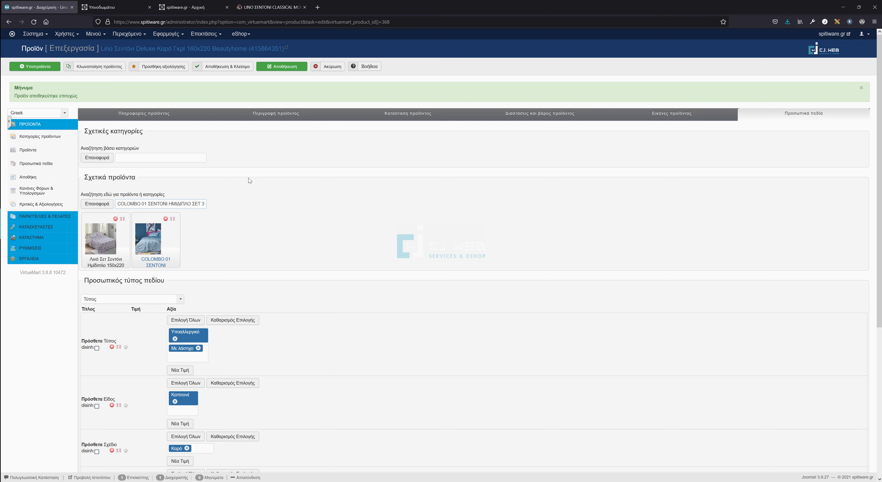
{"action": "left_click", "coordinate": [279, 67]}
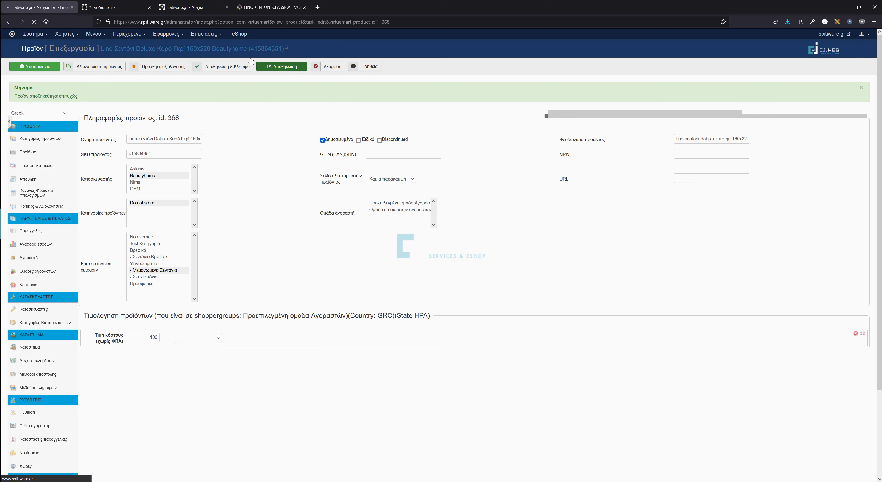
Reload the shop and browse ESHOP > Υπνοδωμάτιο > Μεμονωμένα Σεντόνια to the Lino Deluxe sheet.
{"action": "left_click", "coordinate": [120, 7]}
{"action": "left_click", "coordinate": [30, 22]}
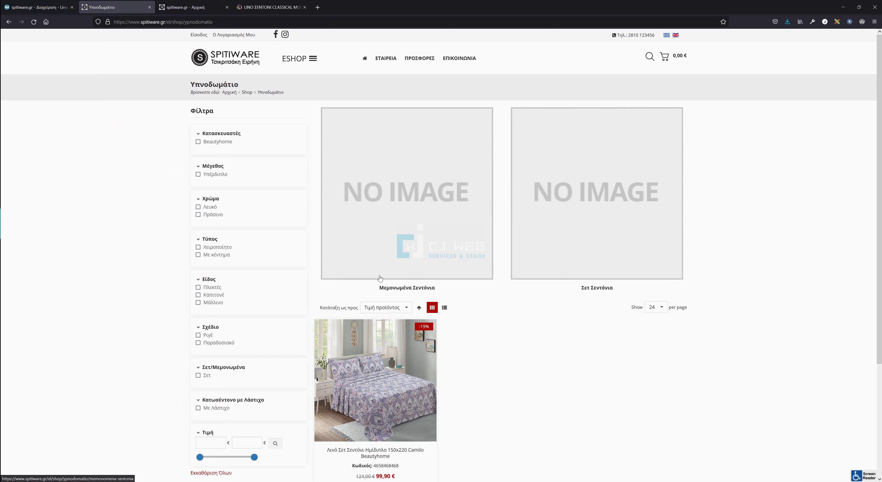
{"action": "left_click", "coordinate": [298, 61]}
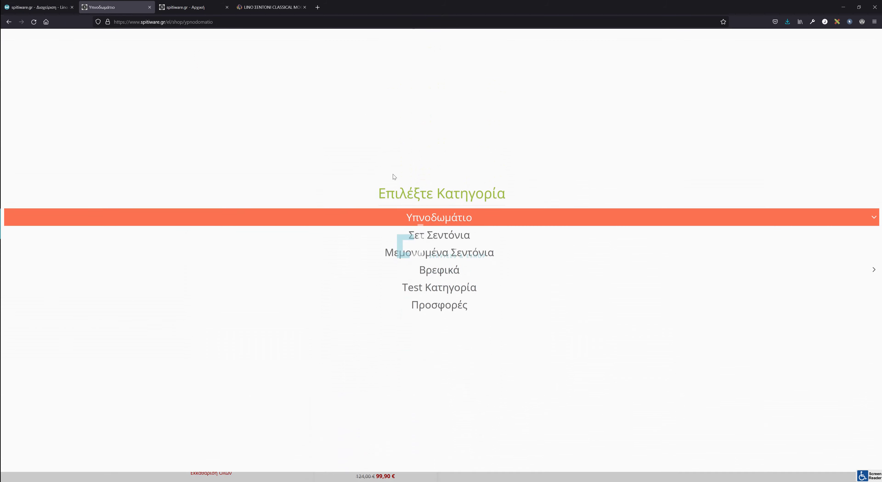
{"action": "left_click", "coordinate": [432, 247]}
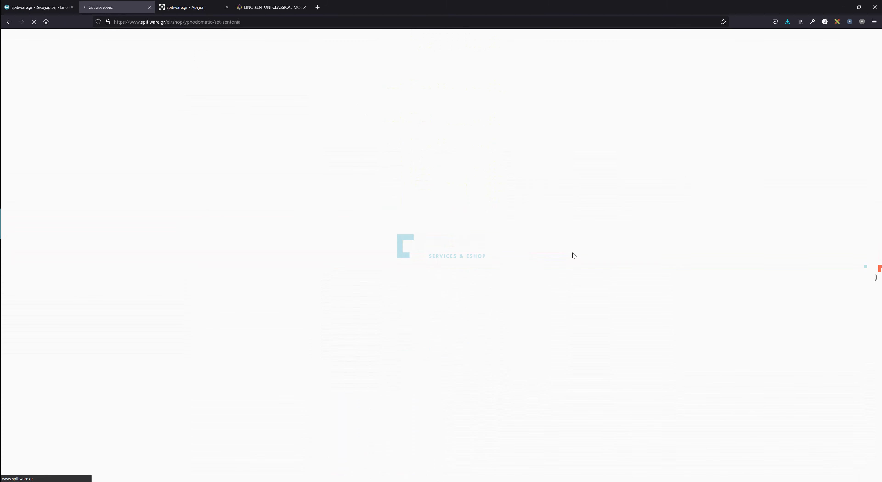
{"action": "left_click", "coordinate": [312, 58]}
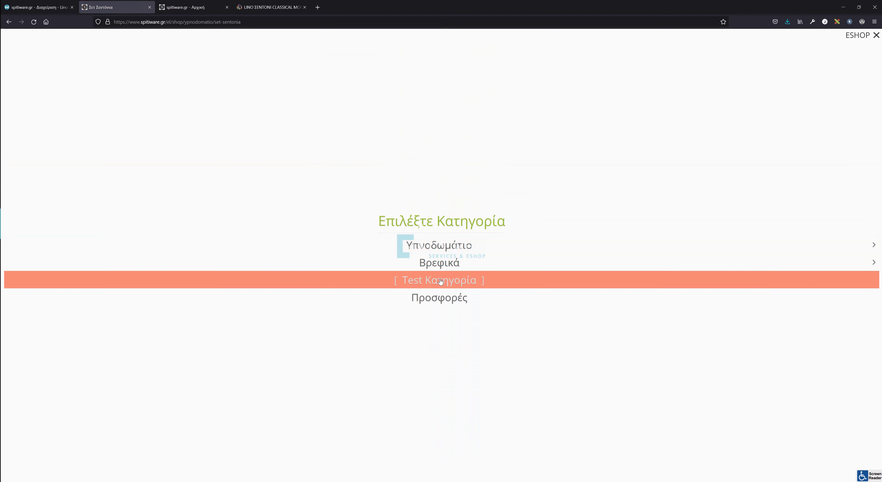
{"action": "left_click", "coordinate": [447, 248]}
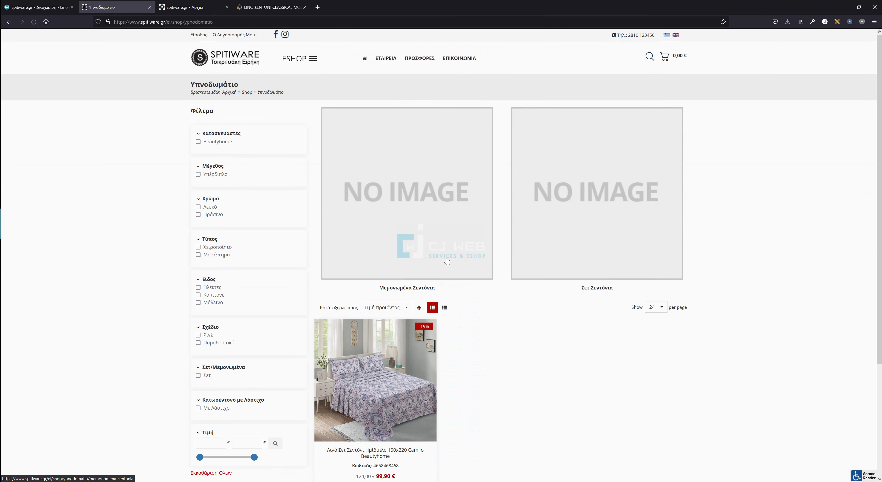
{"action": "left_click", "coordinate": [462, 281]}
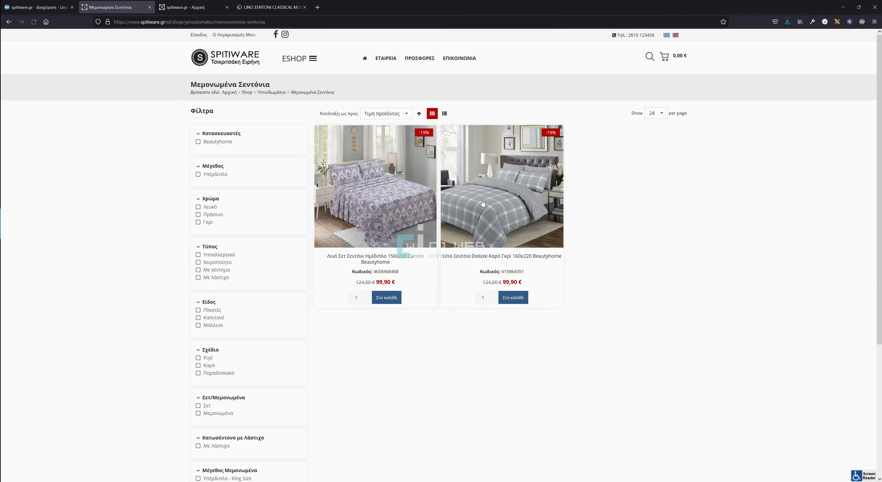
{"action": "left_click", "coordinate": [522, 294]}
Check the product's Σχετικά προϊόντα section, then return to the admin editor.
{"action": "scroll", "coordinate": [522, 294], "scroll_direction": "down", "scroll_amount": 5}
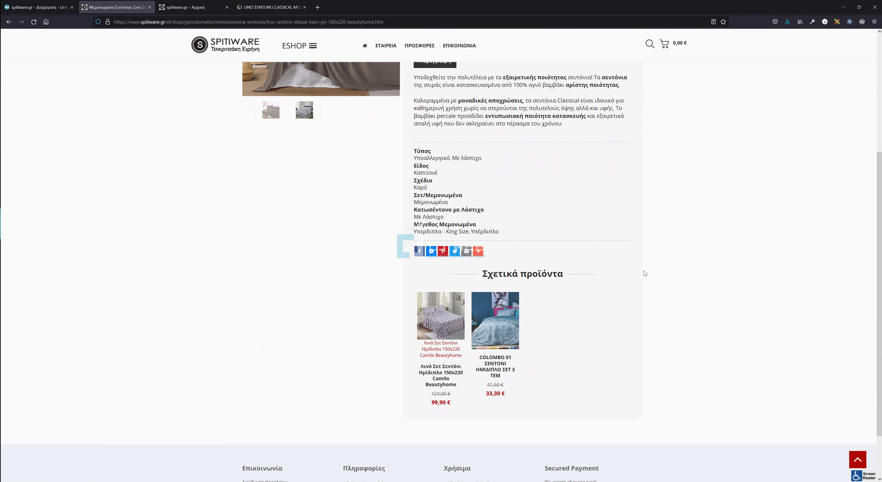
{"action": "scroll", "coordinate": [644, 270], "scroll_direction": "up", "scroll_amount": 5}
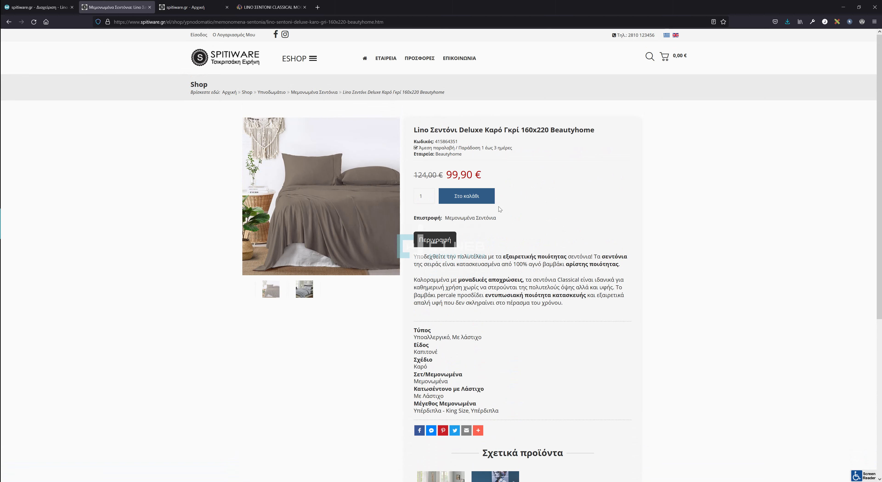
{"action": "scroll", "coordinate": [518, 253], "scroll_direction": "down", "scroll_amount": 3}
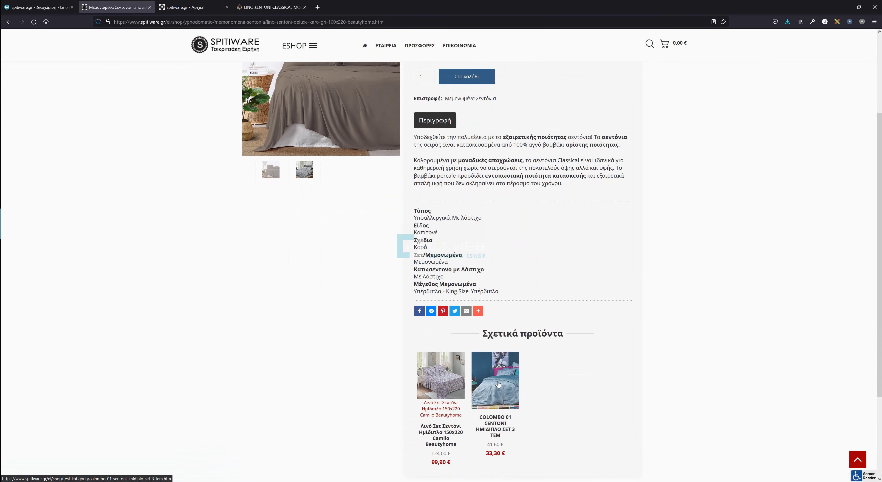
{"action": "scroll", "coordinate": [359, 150], "scroll_direction": "up", "scroll_amount": 2}
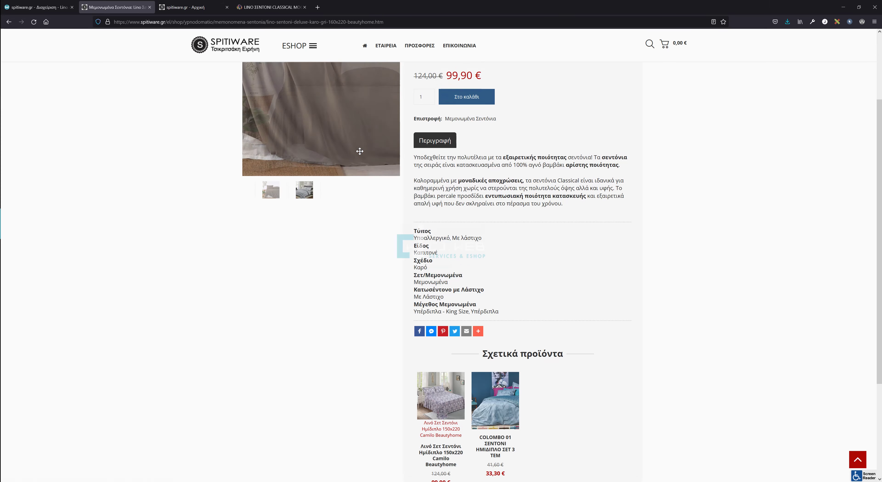
{"action": "scroll", "coordinate": [359, 148], "scroll_direction": "up", "scroll_amount": 1}
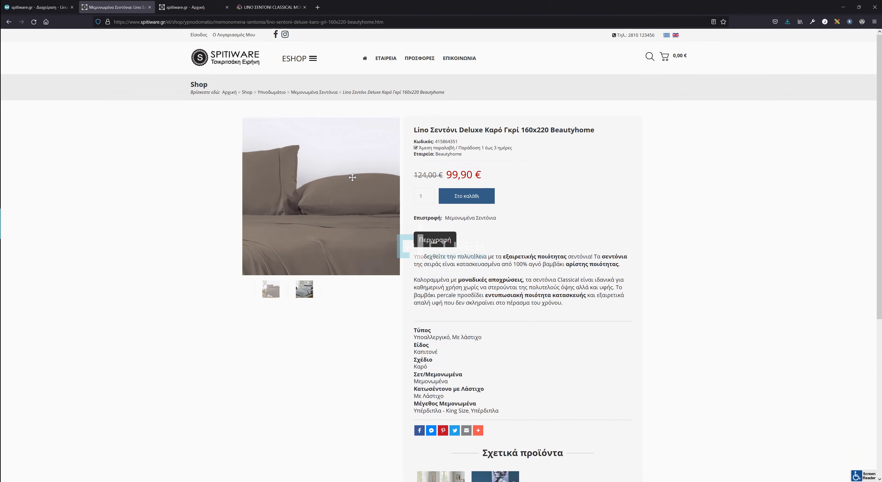
{"action": "left_click", "coordinate": [55, 11]}
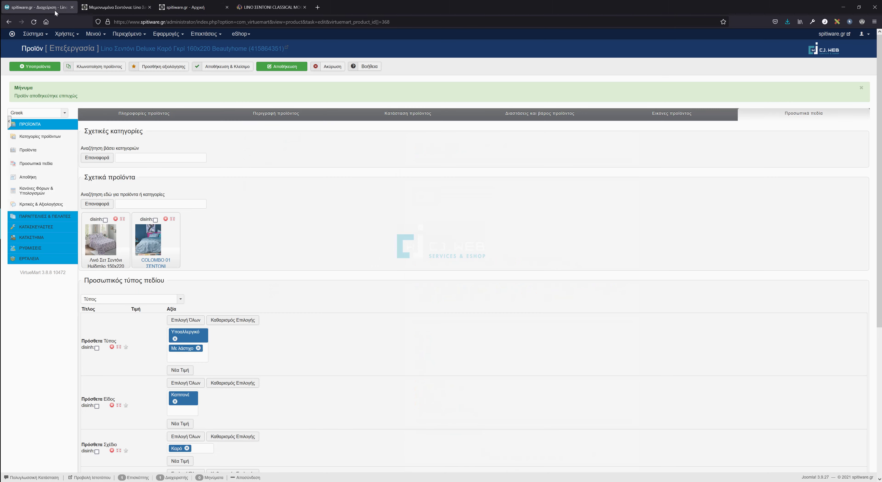
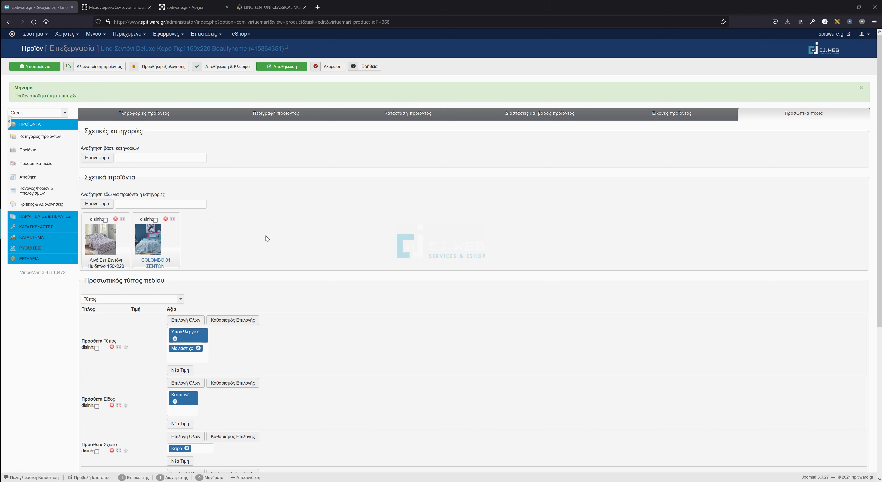
Save the Lino Σεντόνι Deluxe product from its general information tab and return to the product list.
{"action": "left_click", "coordinate": [113, 116]}
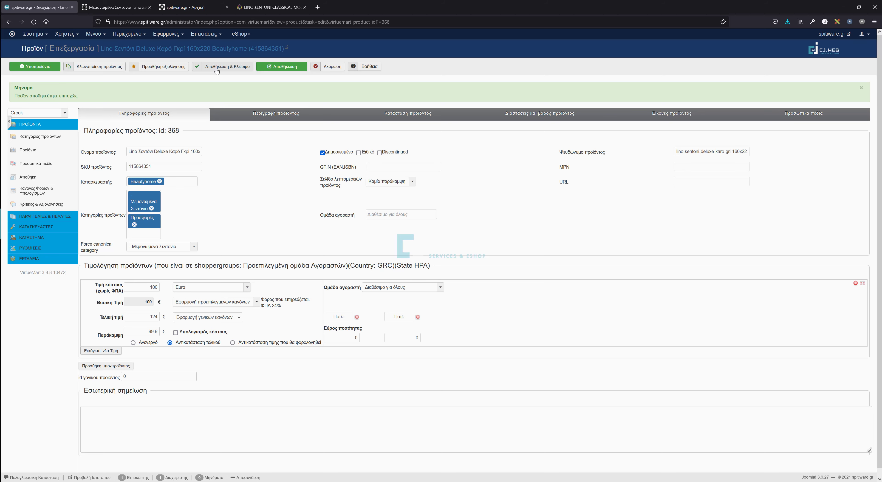
{"action": "left_click", "coordinate": [217, 71]}
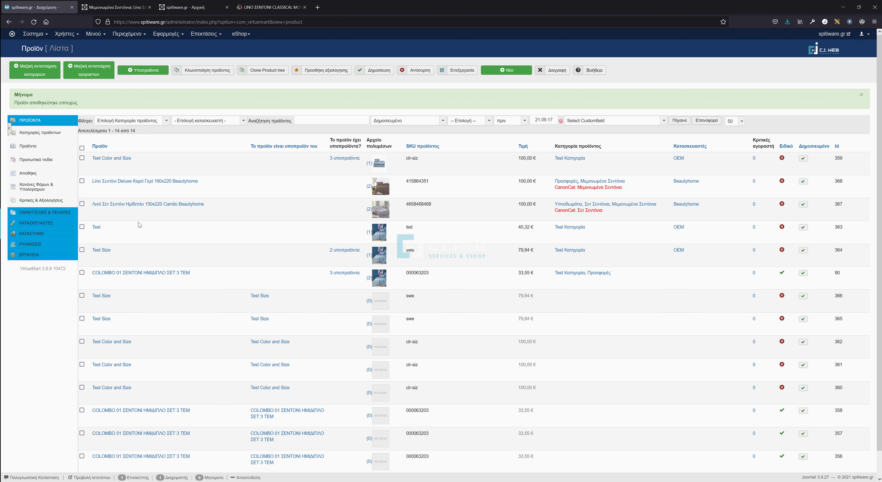
Open the manufacturer list and save Aslanis with its English (UK) language entry.
{"action": "left_click", "coordinate": [48, 226]}
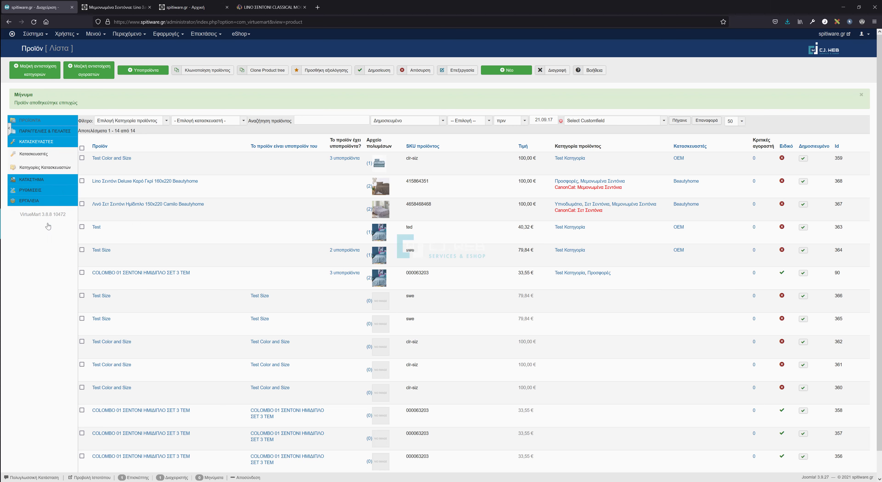
{"action": "left_click", "coordinate": [38, 156]}
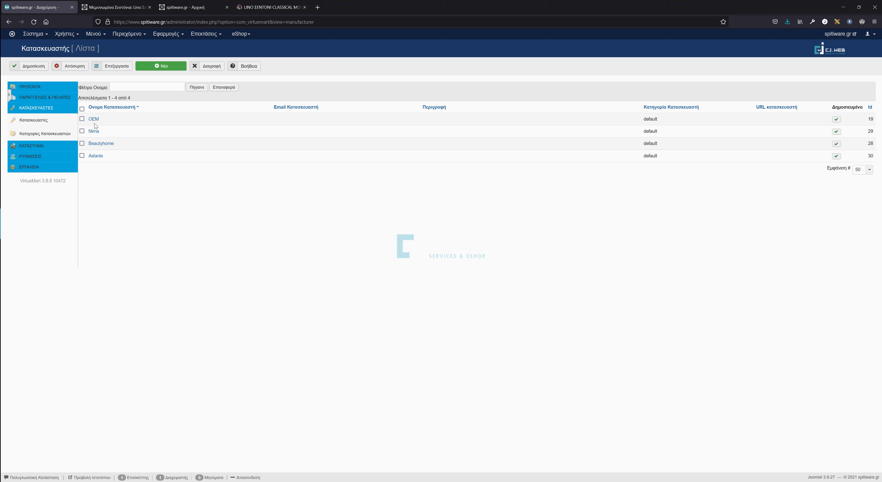
{"action": "left_click", "coordinate": [97, 156]}
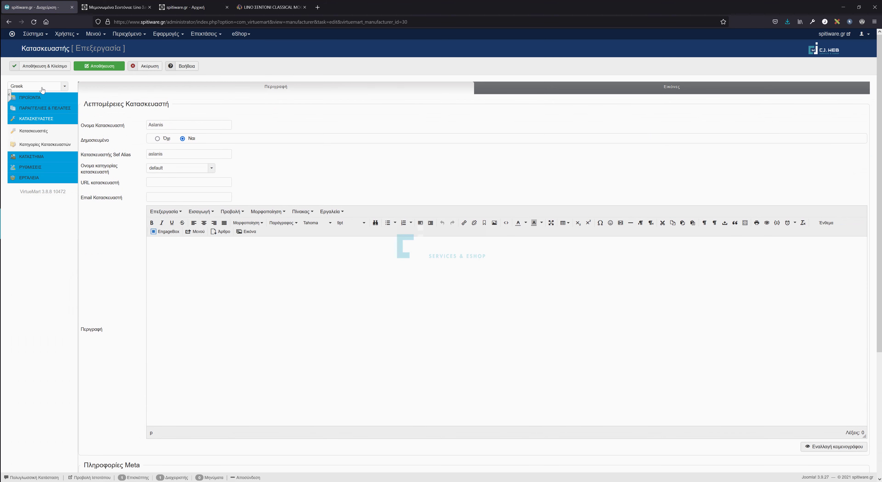
{"action": "left_click", "coordinate": [23, 87]}
{"action": "left_click", "coordinate": [19, 102]}
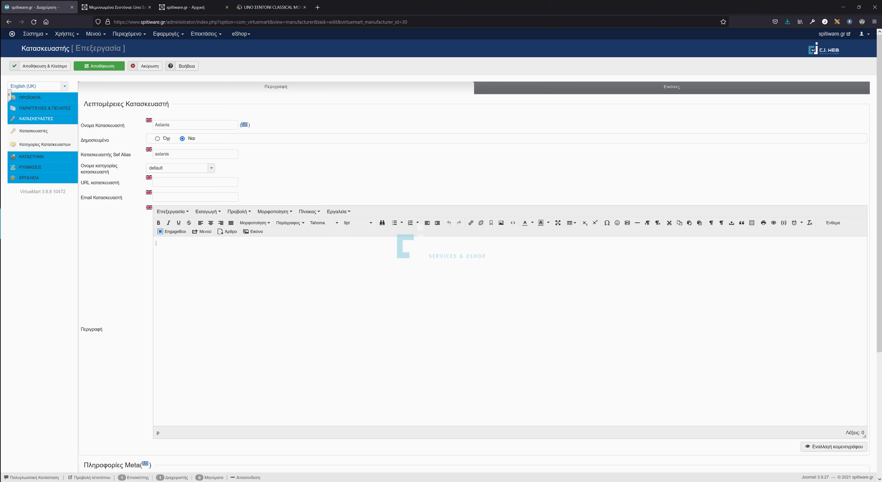
{"action": "left_click", "coordinate": [65, 67]}
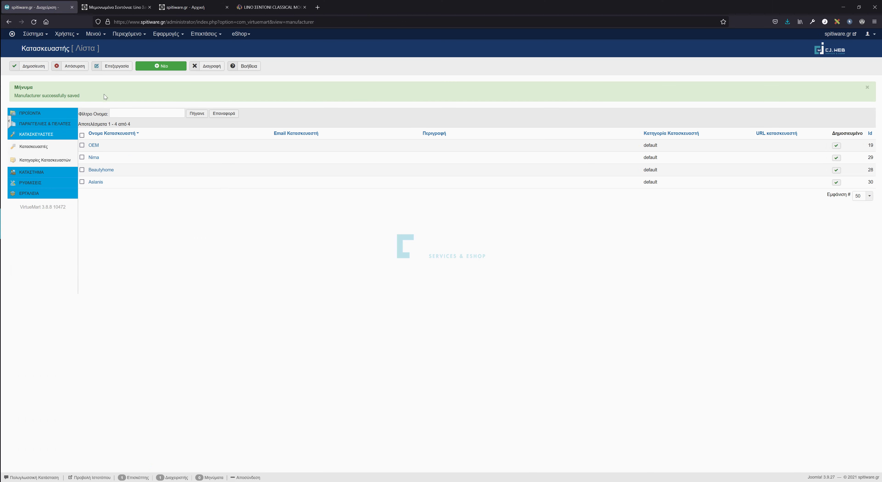
Save the OEM and Nima manufacturers in English (UK).
{"action": "left_click", "coordinate": [95, 146]}
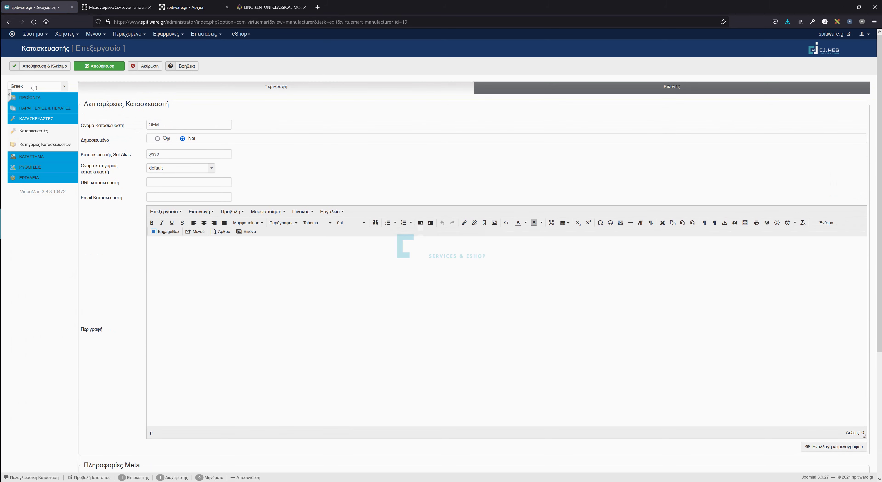
{"action": "left_click", "coordinate": [33, 88]}
{"action": "left_click", "coordinate": [29, 96]}
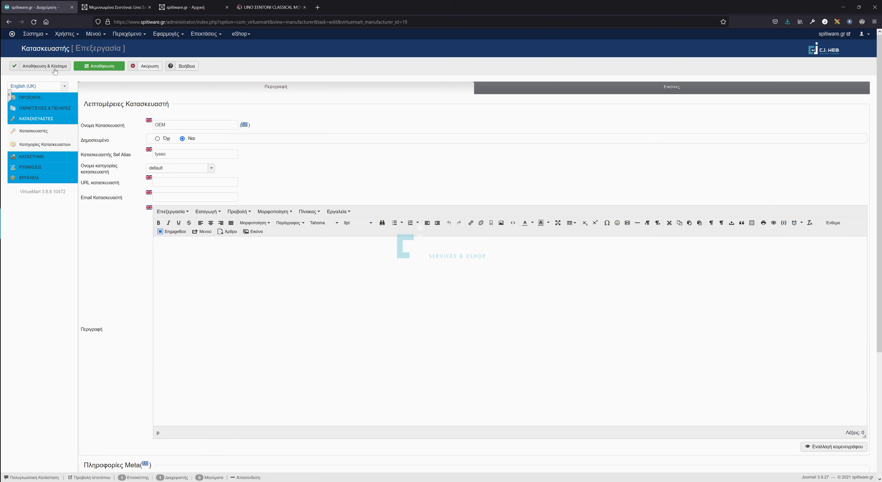
{"action": "left_click", "coordinate": [45, 66]}
{"action": "left_click", "coordinate": [93, 157]}
{"action": "left_click", "coordinate": [35, 86]}
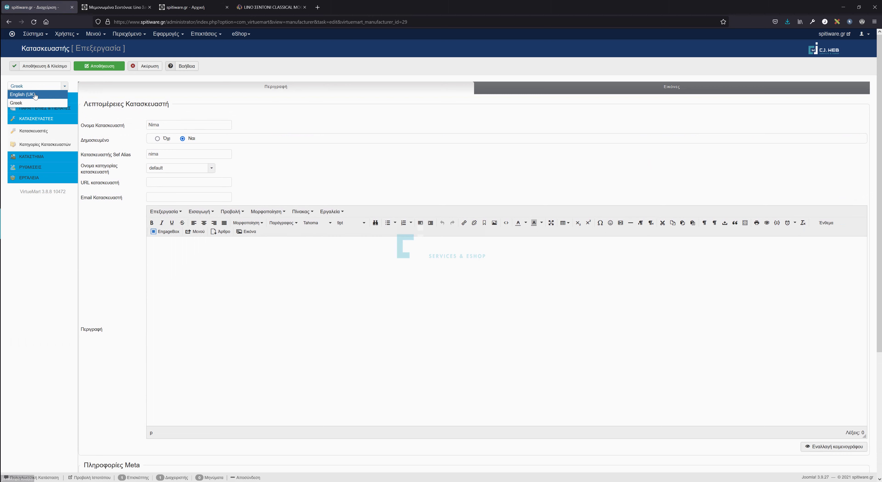
{"action": "left_click", "coordinate": [35, 96]}
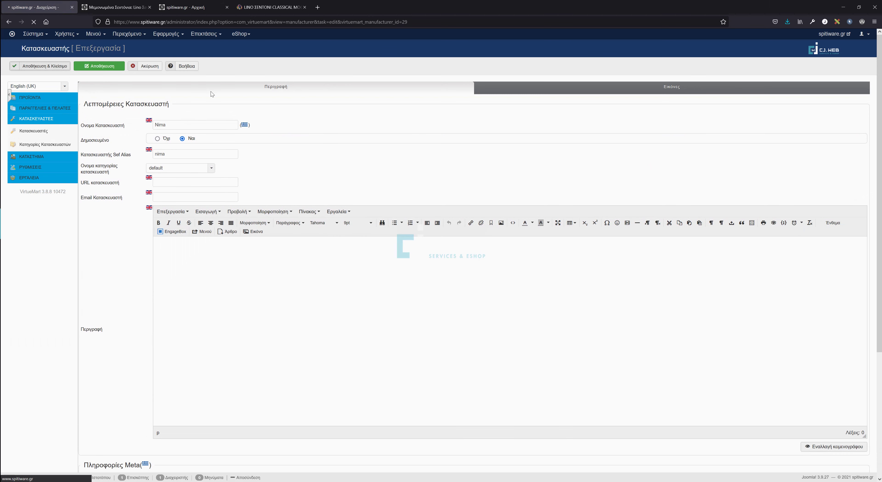
{"action": "left_click", "coordinate": [96, 179]}
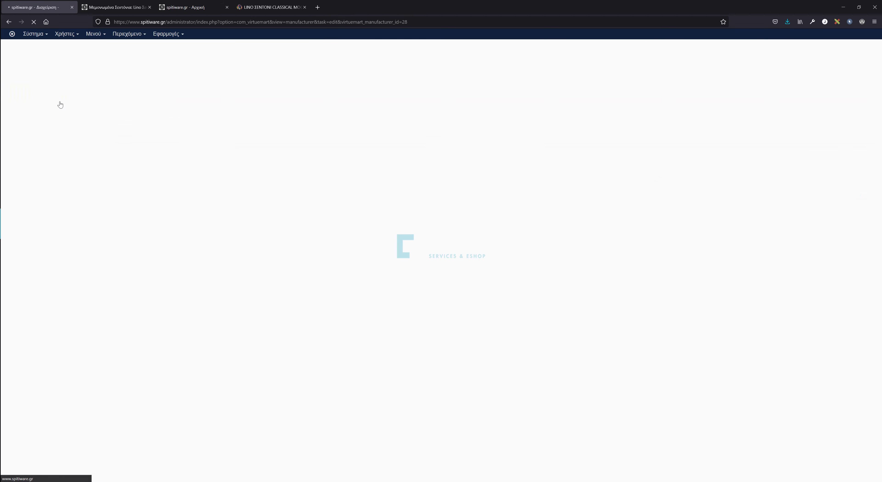
Save the Beautyhome and Aslanis manufacturers in English (UK).
{"action": "left_click", "coordinate": [34, 86]}
{"action": "left_click", "coordinate": [34, 96]}
{"action": "left_click", "coordinate": [36, 67]}
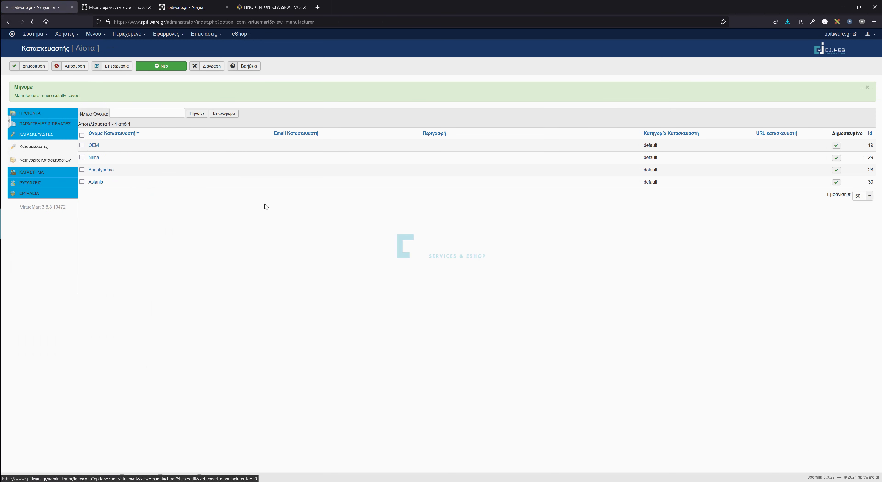
{"action": "left_click", "coordinate": [38, 86]}
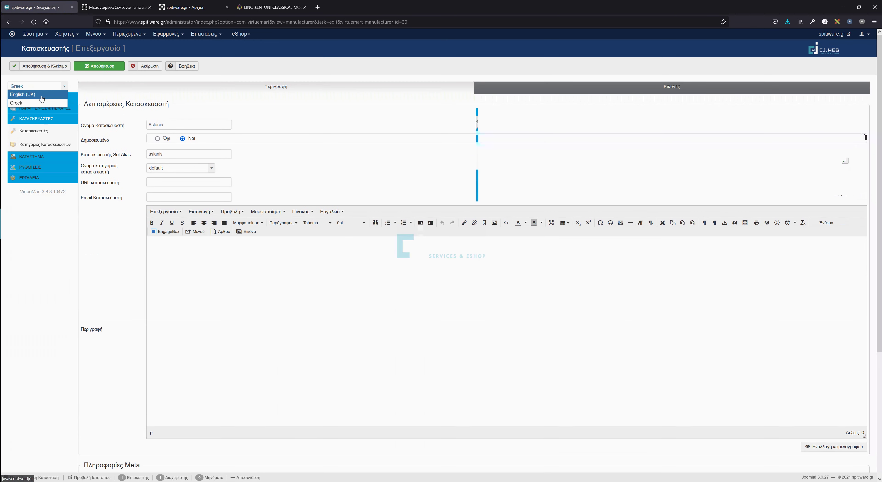
{"action": "left_click", "coordinate": [41, 98]}
{"action": "left_click", "coordinate": [60, 69]}
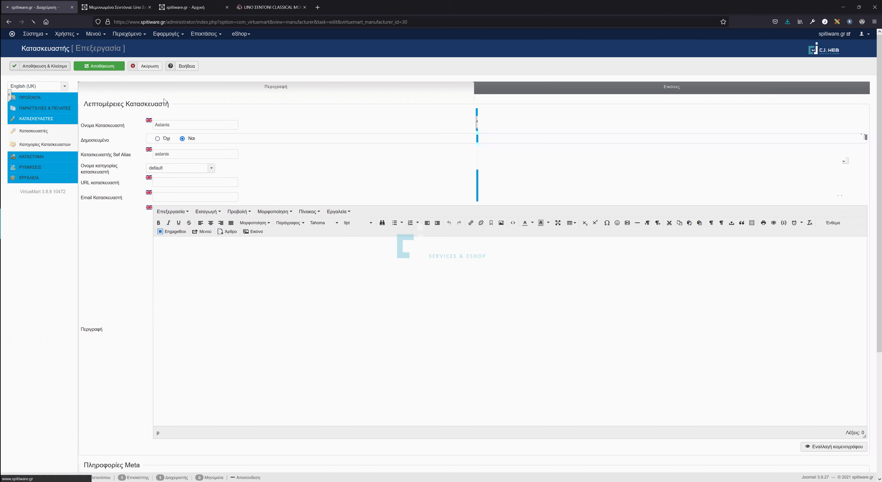
{"action": "left_click", "coordinate": [30, 113]}
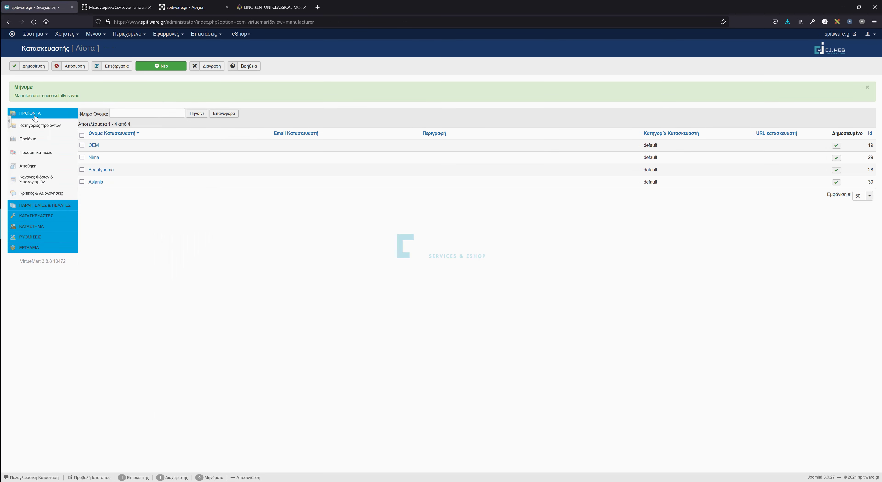
Name the Υπνοδωμάτιο category 'Bedroom' in English (UK), clear its alias, and save.
{"action": "left_click", "coordinate": [37, 125]}
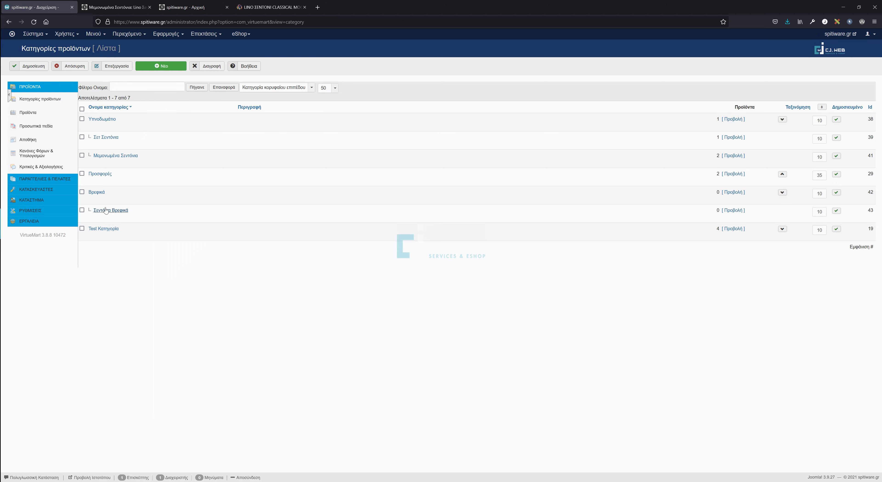
{"action": "left_click", "coordinate": [103, 120]}
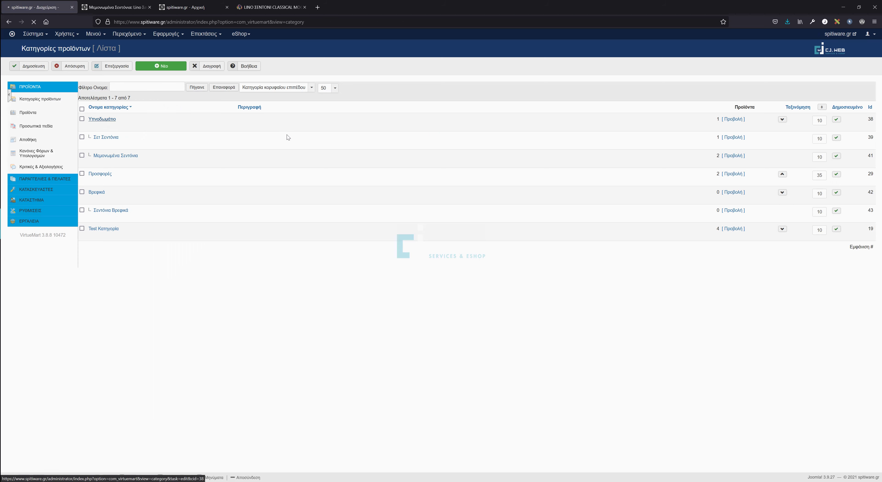
{"action": "left_click", "coordinate": [40, 88]}
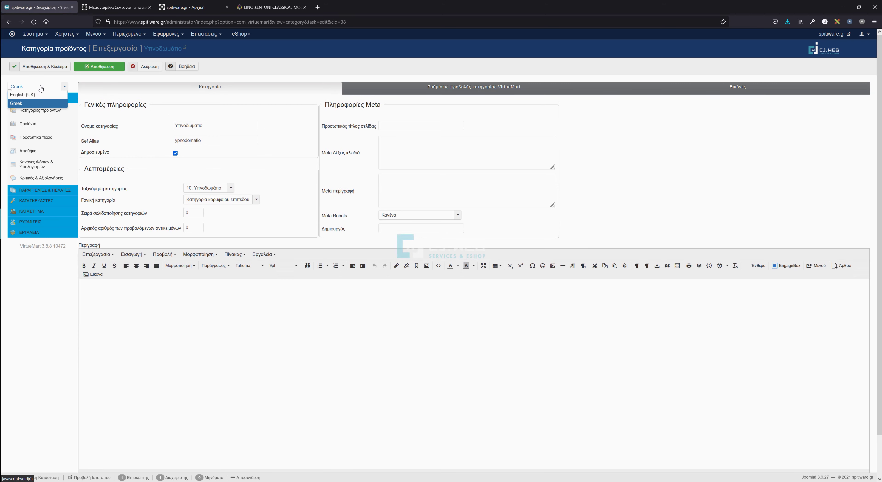
{"action": "left_click", "coordinate": [39, 99]}
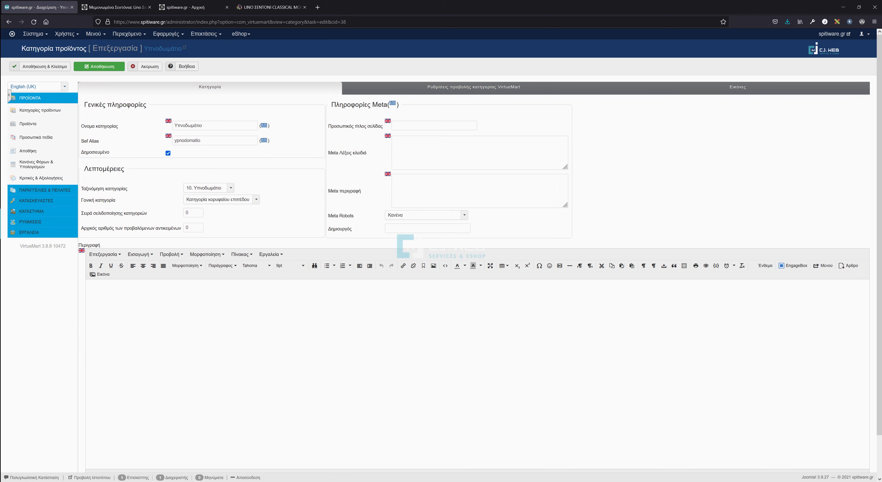
{"action": "double_click", "coordinate": [188, 125]}
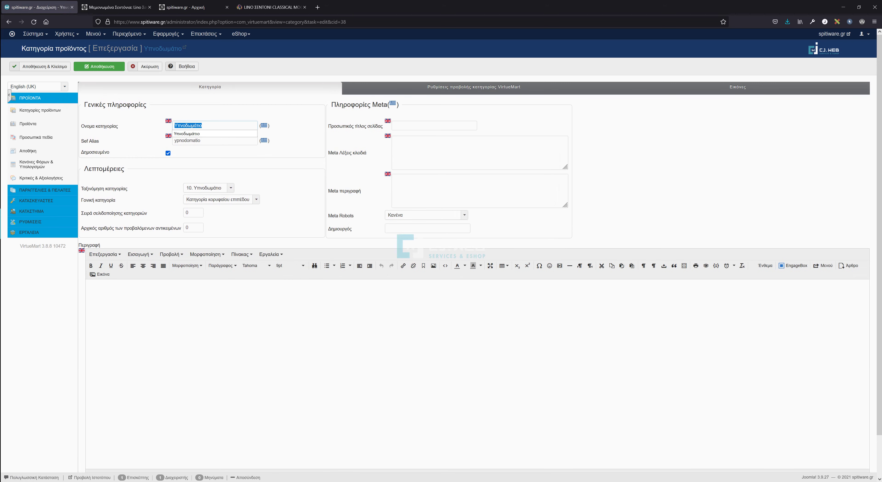
{"action": "type", "text": "Bedroom"}
{"action": "key", "text": "Tab"}
{"action": "key", "text": "BackSpace"}
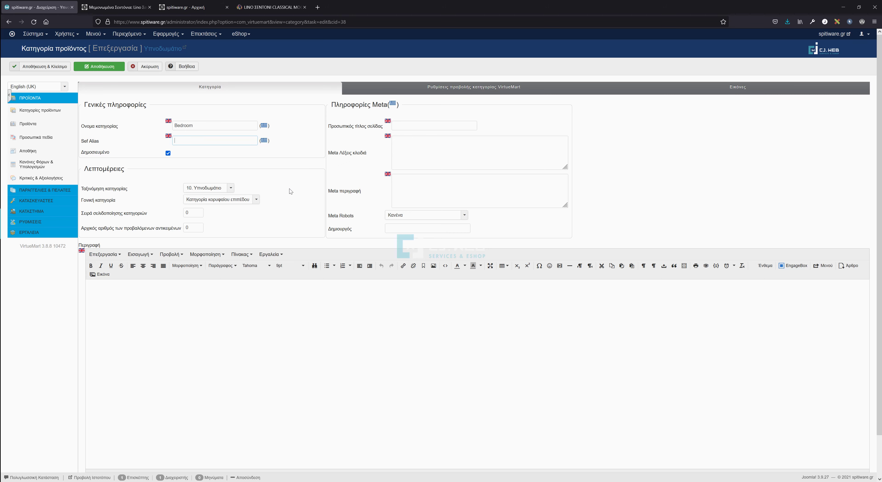
{"action": "left_click", "coordinate": [55, 65]}
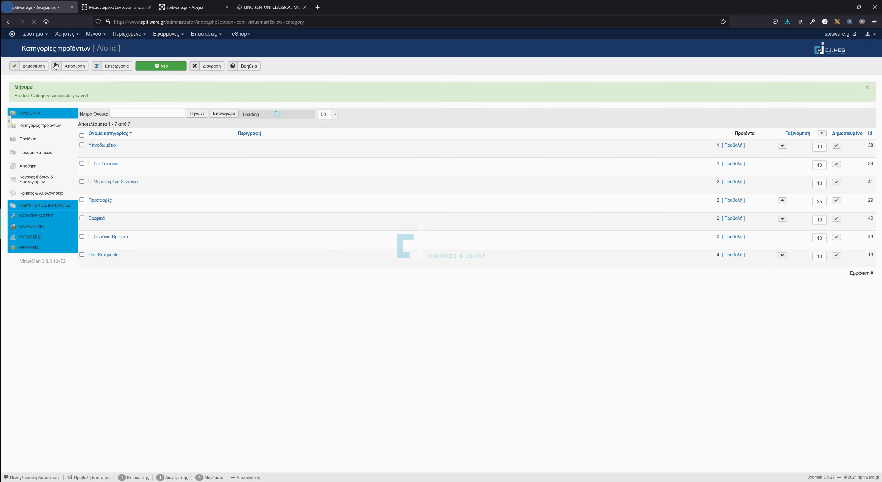
Open the Σετ Σεντόνια category in its English (UK) version.
{"action": "left_click", "coordinate": [109, 164]}
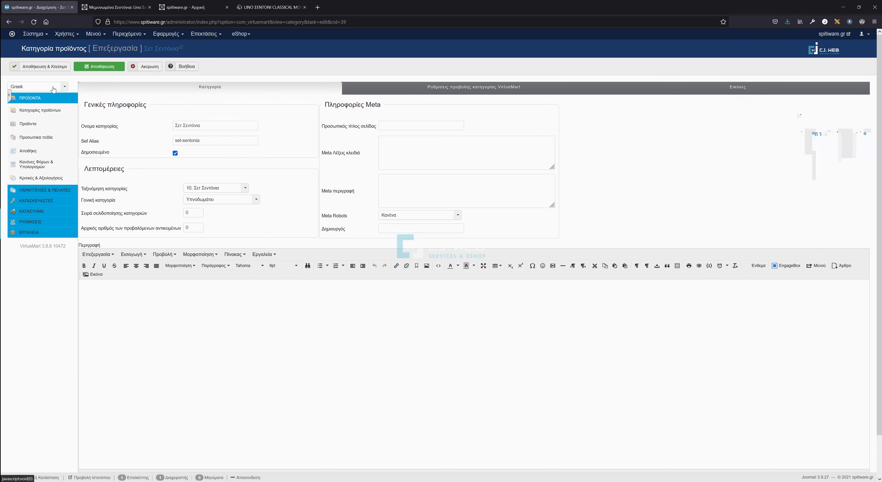
{"action": "left_click", "coordinate": [53, 89]}
{"action": "left_click", "coordinate": [50, 98]}
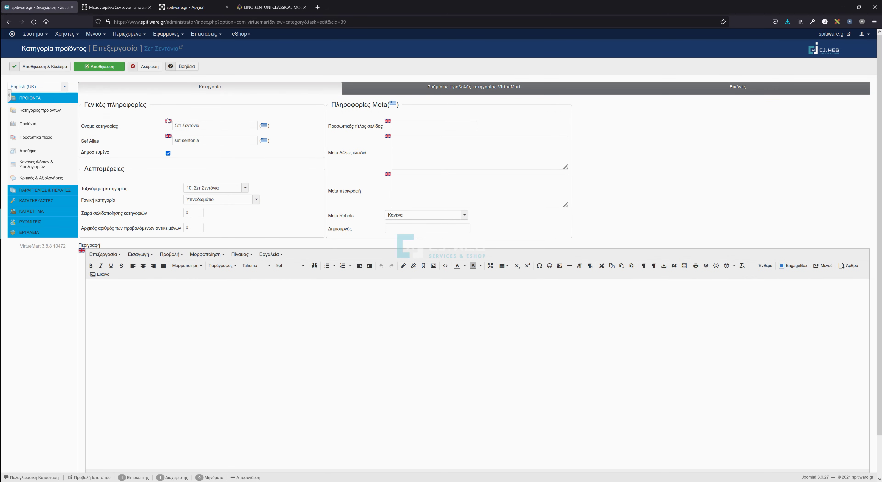
Translate 'Σετ Σεντόνια' in Google Translate and copy the English result 'Set of sheets'.
{"action": "left_click", "coordinate": [317, 8]}
{"action": "type", "text": "tra"}
{"action": "key", "text": "Return"}
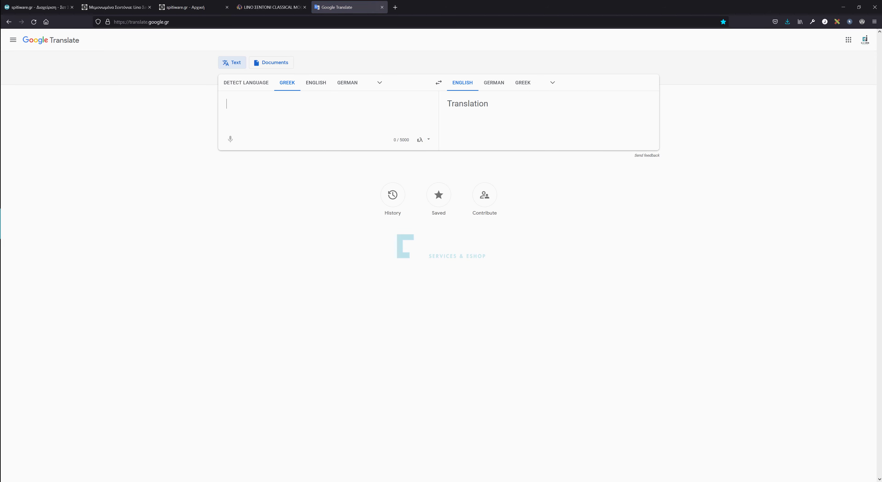
{"action": "type", "text": "Σετ Σεντ"}
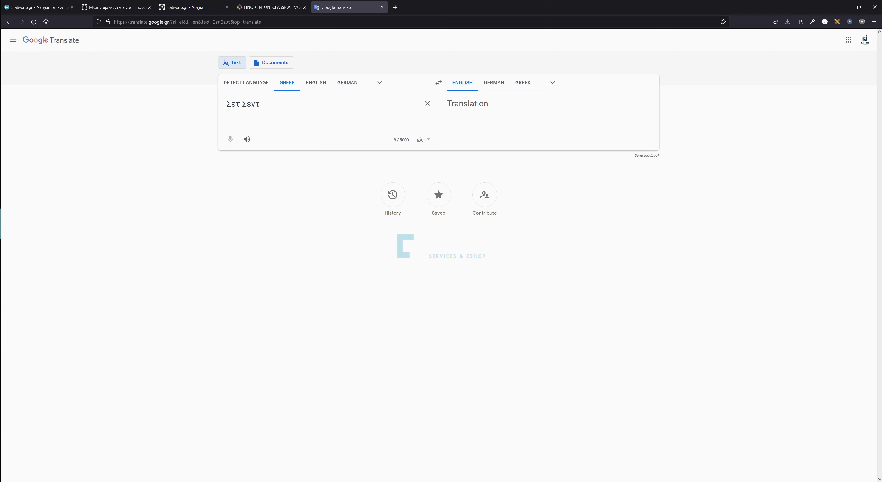
{"action": "type", "text": "όνια"}
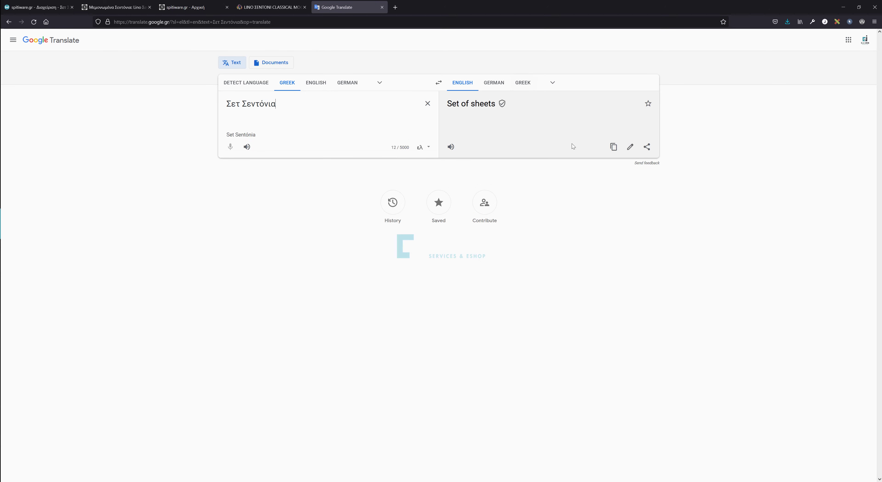
{"action": "left_click", "coordinate": [614, 146]}
Save the Σετ Σεντόνια category with English name 'Set of sheets' and an empty alias.
{"action": "left_click", "coordinate": [37, 6]}
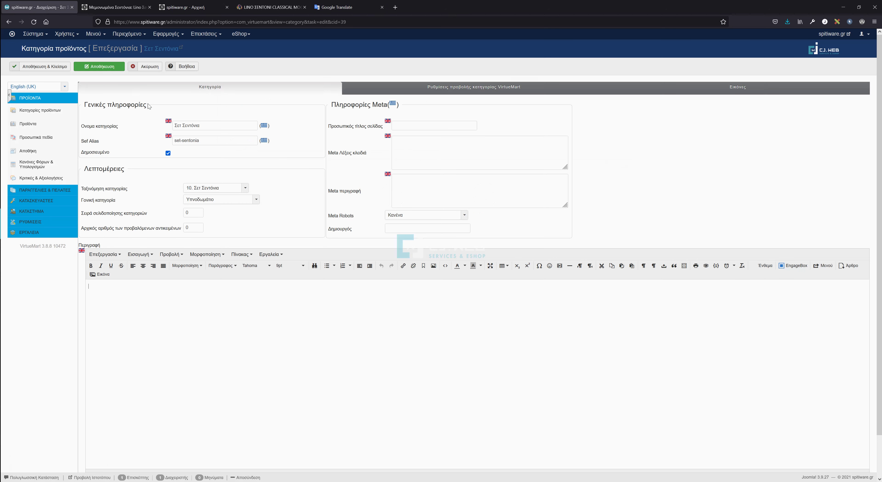
{"action": "key", "text": "ctrl+a"}
{"action": "key", "text": "ctrl+v"}
{"action": "key", "text": "Tab"}
{"action": "key", "text": "BackSpace"}
{"action": "left_click", "coordinate": [59, 67]}
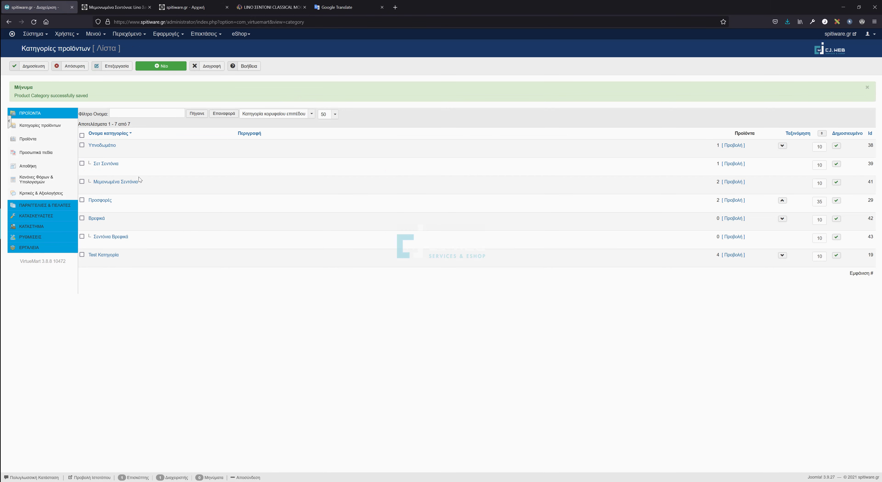
Translate Μεμονωμένα Σεντόνια and save its English (UK) name as 'Individual Sheets'.
{"action": "left_click", "coordinate": [130, 185]}
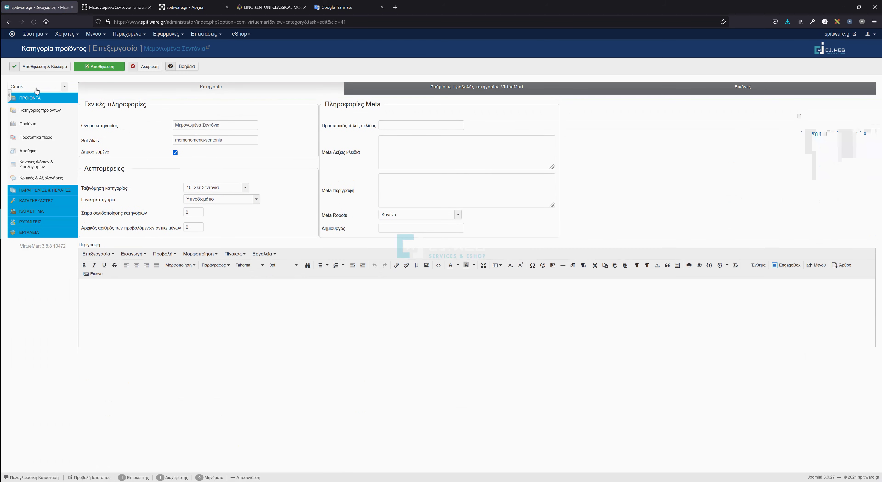
{"action": "left_click", "coordinate": [37, 86]}
{"action": "left_click", "coordinate": [22, 99]}
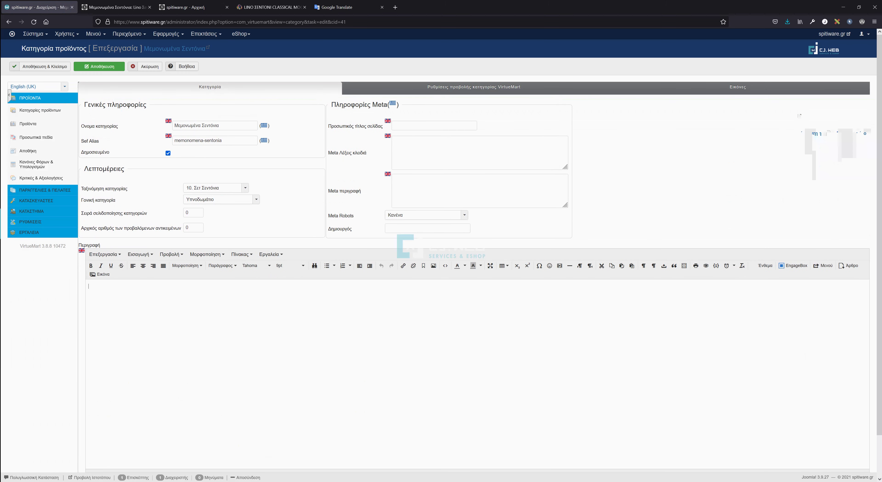
{"action": "left_click_drag", "start_coordinate": [221, 125], "coordinate": [128, 122]}
{"action": "left_click", "coordinate": [329, 7]}
{"action": "left_click_drag", "start_coordinate": [276, 103], "coordinate": [164, 109]}
{"action": "key", "text": "ctrl+v"}
{"action": "left_click", "coordinate": [613, 147]}
{"action": "left_click", "coordinate": [37, 9]}
{"action": "key", "text": "ctrl+v"}
{"action": "key", "text": "Tab"}
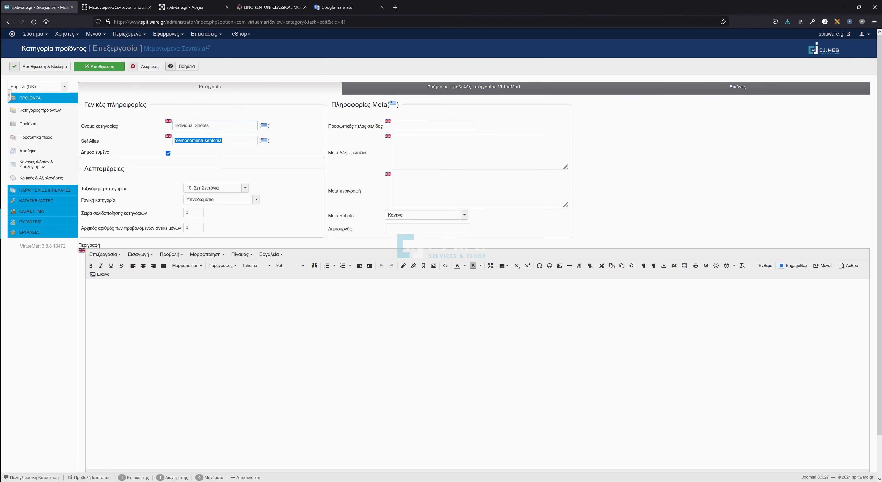
{"action": "left_click", "coordinate": [40, 66]}
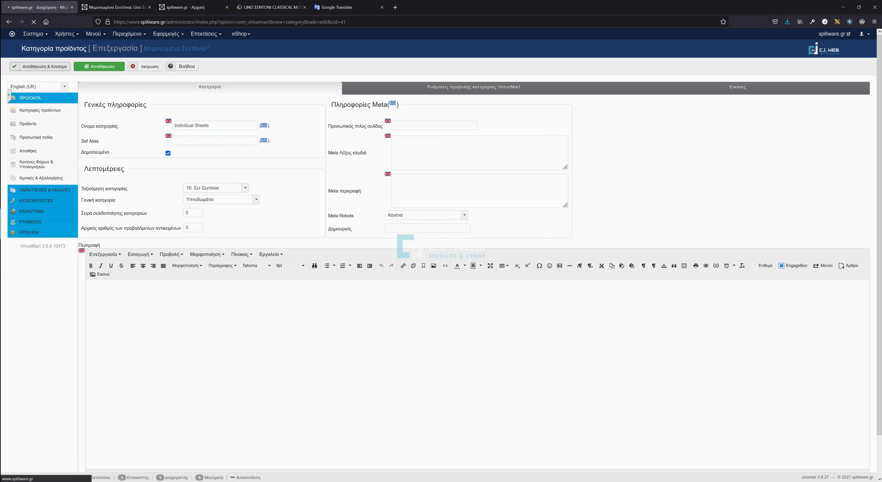
Check the Προσφορές category's English (UK) version and cancel, since it is already translated.
{"action": "left_click", "coordinate": [100, 200]}
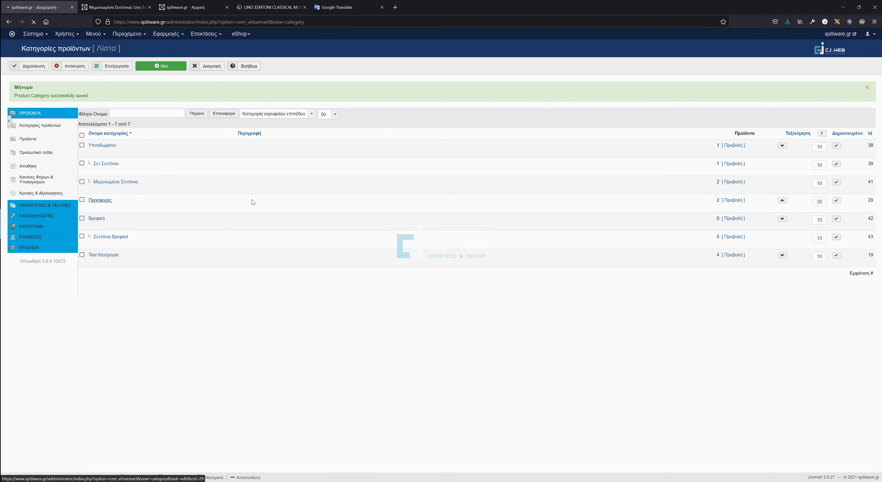
{"action": "left_click", "coordinate": [38, 86]}
{"action": "left_click", "coordinate": [28, 99]}
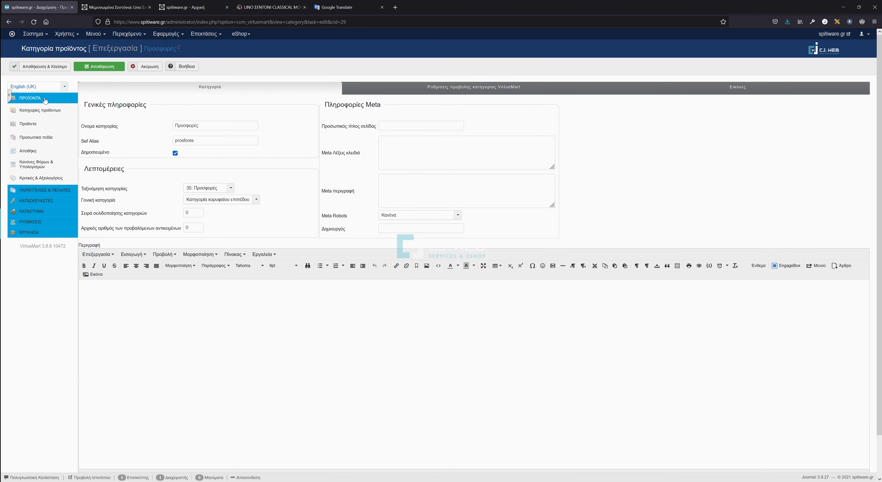
{"action": "left_click", "coordinate": [141, 67]}
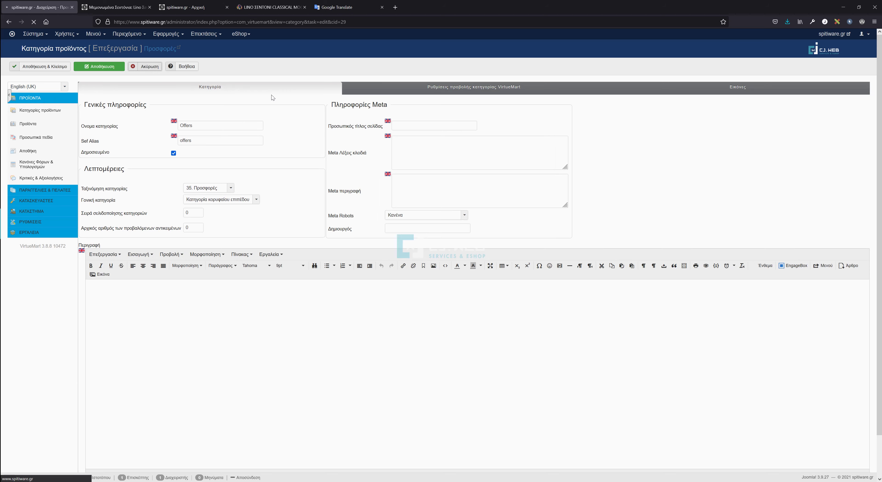
Open Βρεφικά in English (UK) and get its translation 'Babies' from Google Translate.
{"action": "left_click", "coordinate": [96, 219]}
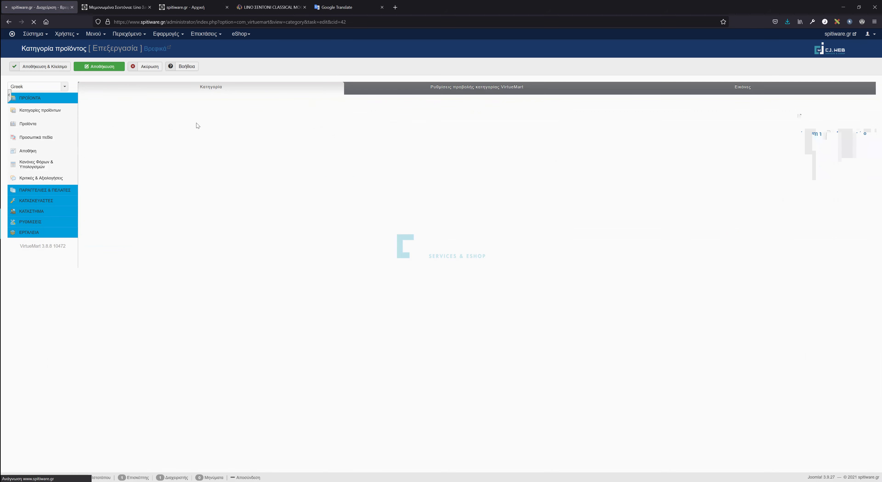
{"action": "left_click", "coordinate": [61, 87]}
{"action": "left_click", "coordinate": [26, 98]}
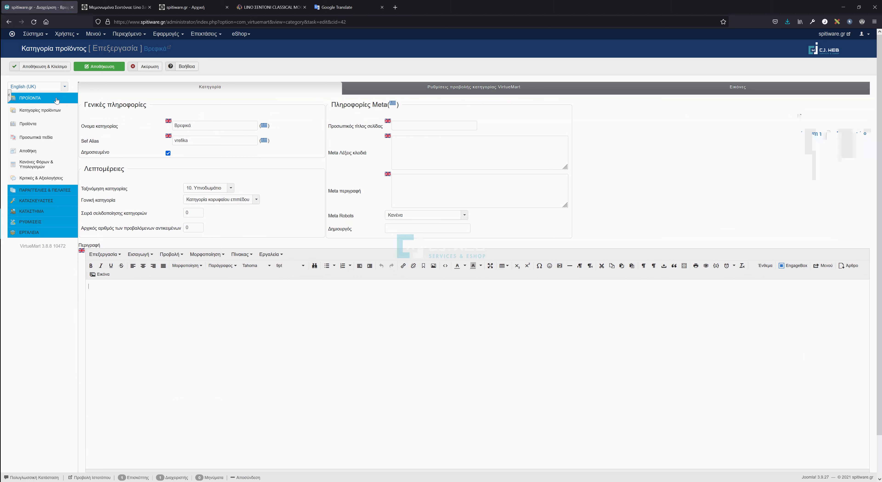
{"action": "key", "text": "ctrl+a"}
{"action": "key", "text": "ctrl+c"}
{"action": "key", "text": "ctrl+Tab"}
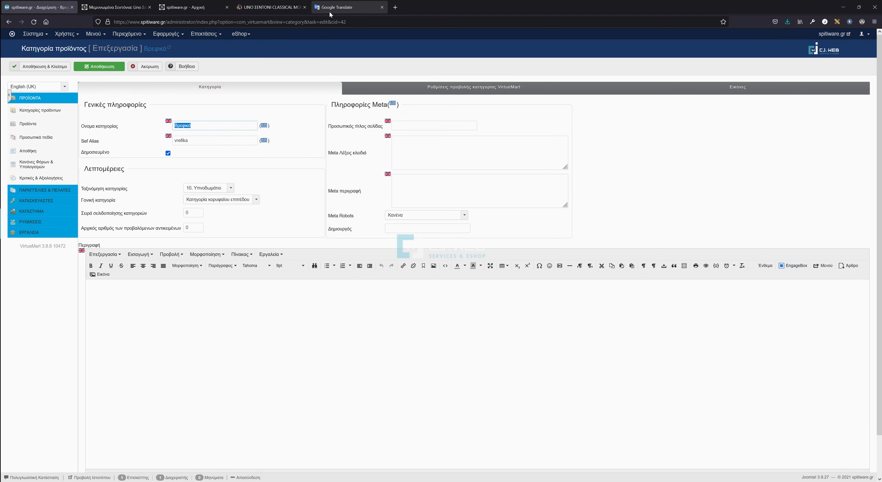
{"action": "key", "text": "ctrl+a"}
{"action": "key", "text": "ctrl+v"}
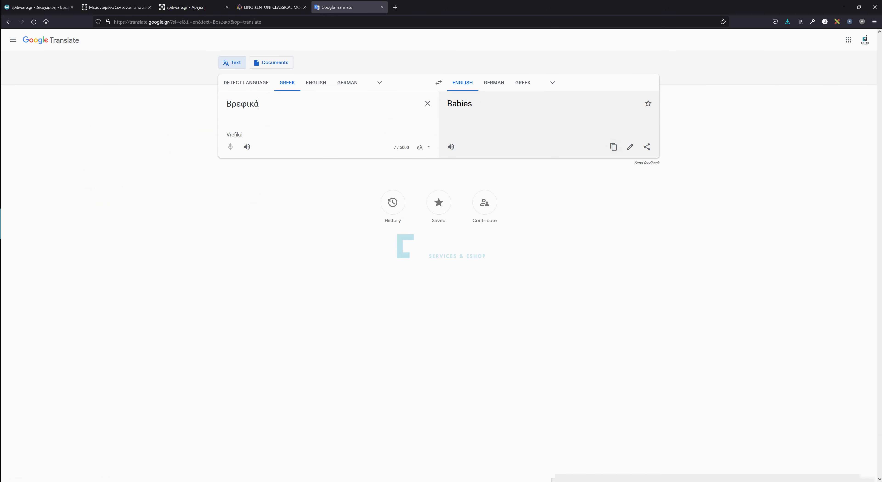
{"action": "left_click", "coordinate": [616, 153]}
Save the Βρεφικά category with name 'Babies' and the alias vrefika deleted.
{"action": "left_click", "coordinate": [36, 7]}
{"action": "key", "text": "Tab"}
{"action": "key", "text": "shift+Tab"}
{"action": "key", "text": "ctrl+v"}
{"action": "key", "text": "Tab"}
{"action": "key", "text": "BackSpace"}
{"action": "left_click", "coordinate": [62, 70]}
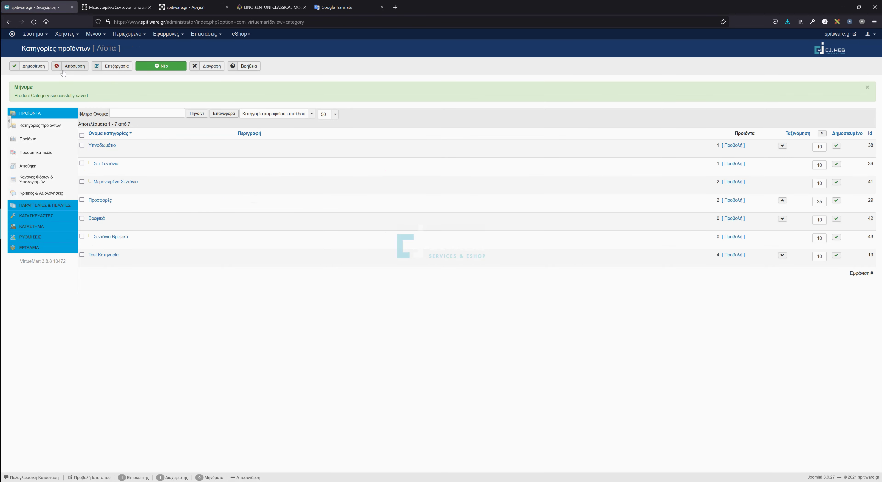
Translate the Σεντόνια Βρεφικά category name and copy the result 'Baby Sheets'.
{"action": "left_click", "coordinate": [123, 241]}
{"action": "double_click", "coordinate": [202, 125]}
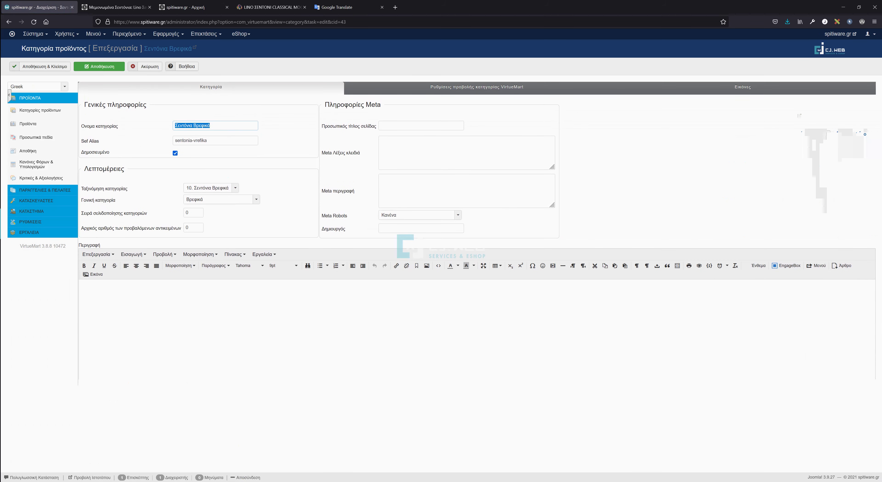
{"action": "left_click", "coordinate": [348, 7]}
{"action": "key", "text": "ctrl+a"}
{"action": "key", "text": "ctrl+v"}
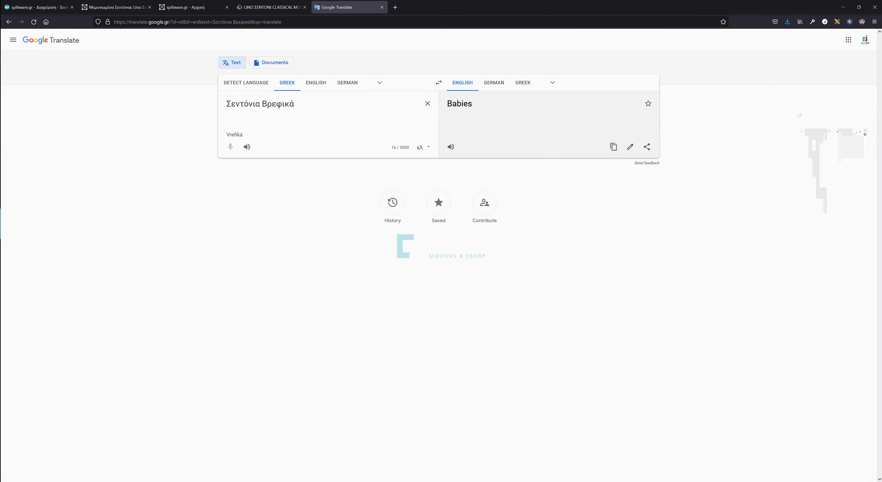
{"action": "left_click", "coordinate": [614, 147]}
Save the English (UK) name 'Baby Sheets' with alias sentonia-vrefika removed.
{"action": "left_click", "coordinate": [38, 7]}
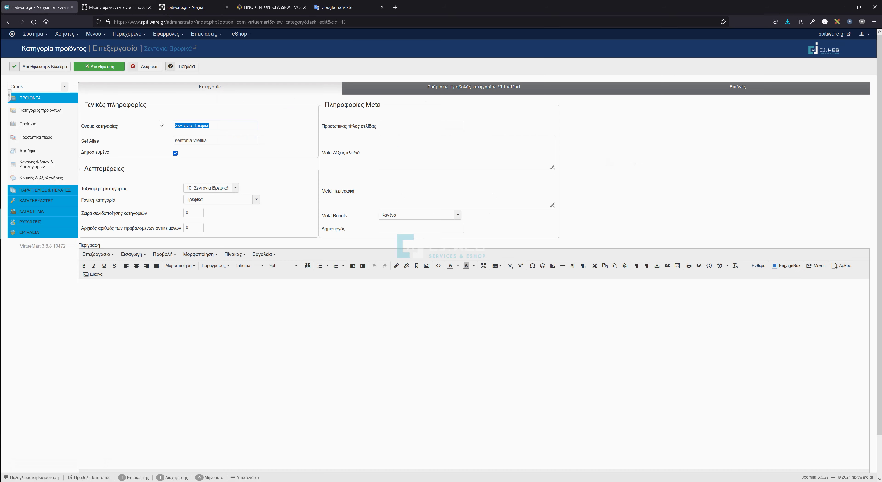
{"action": "left_click", "coordinate": [46, 88]}
{"action": "left_click", "coordinate": [22, 94]}
{"action": "triple_click", "coordinate": [209, 125]}
{"action": "key", "text": "ctrl+v"}
{"action": "key", "text": "Tab"}
{"action": "key", "text": "BackSpace"}
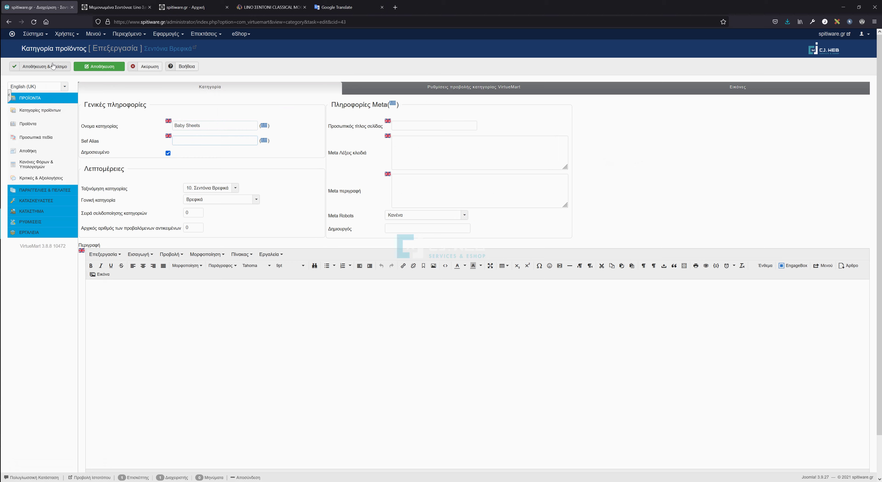
{"action": "left_click", "coordinate": [45, 66]}
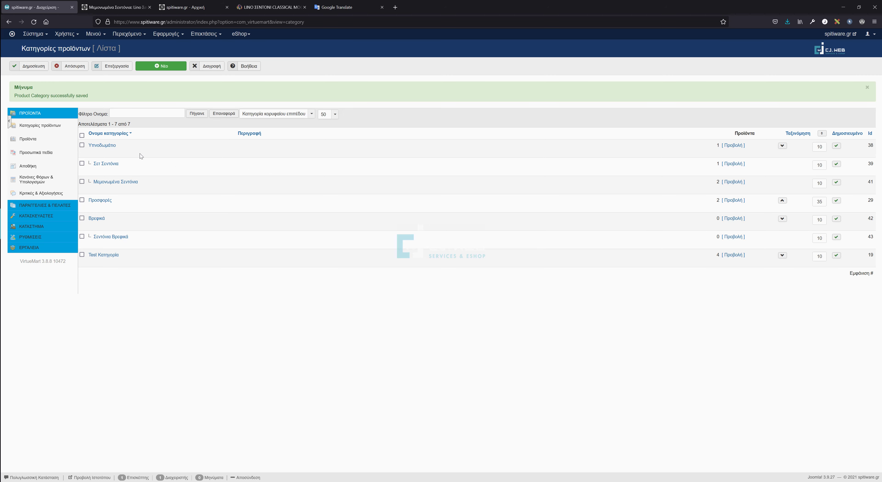
Open the Beautyhome Lino Deluxe sheet product in its English (UK) version.
{"action": "left_click", "coordinate": [24, 139]}
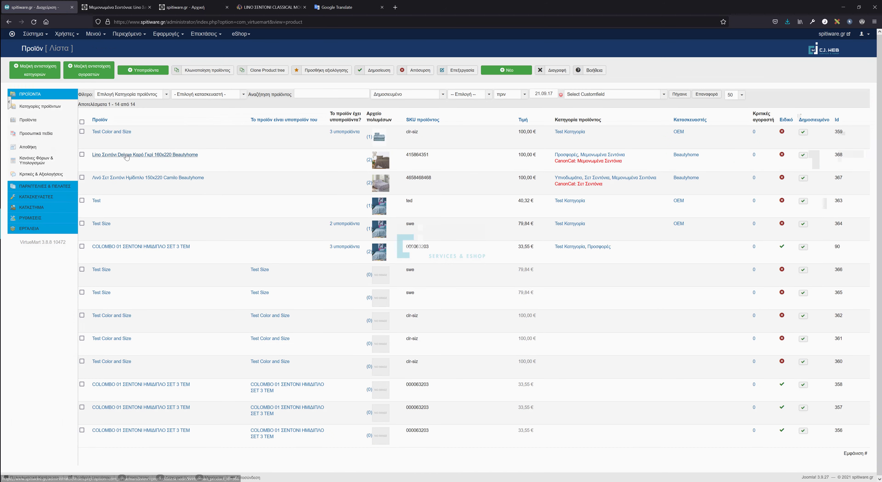
{"action": "left_click", "coordinate": [109, 156]}
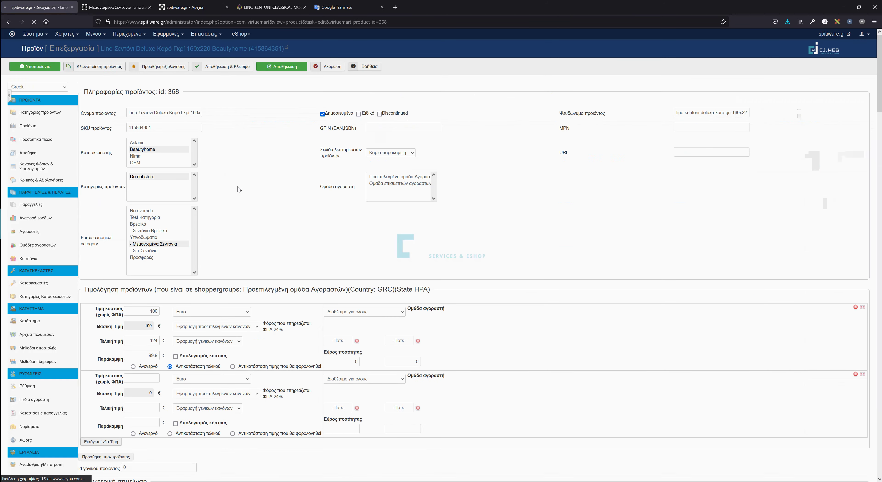
{"action": "left_click", "coordinate": [26, 90]}
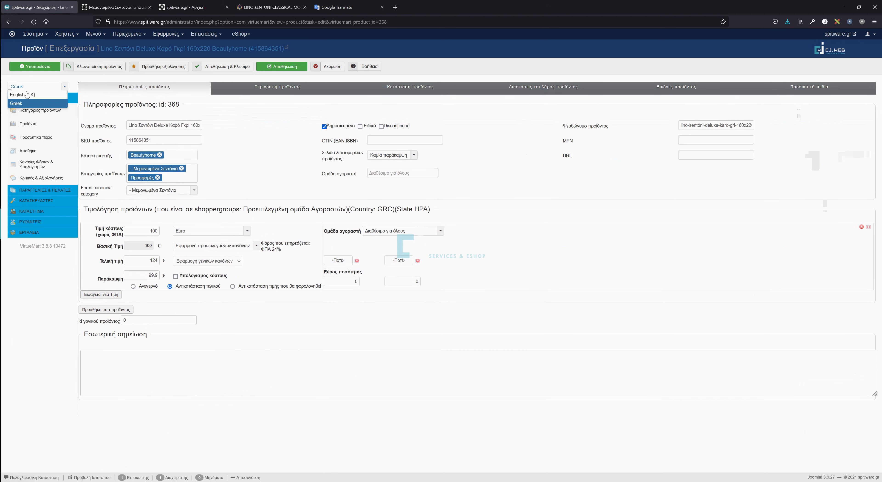
{"action": "left_click", "coordinate": [30, 98]}
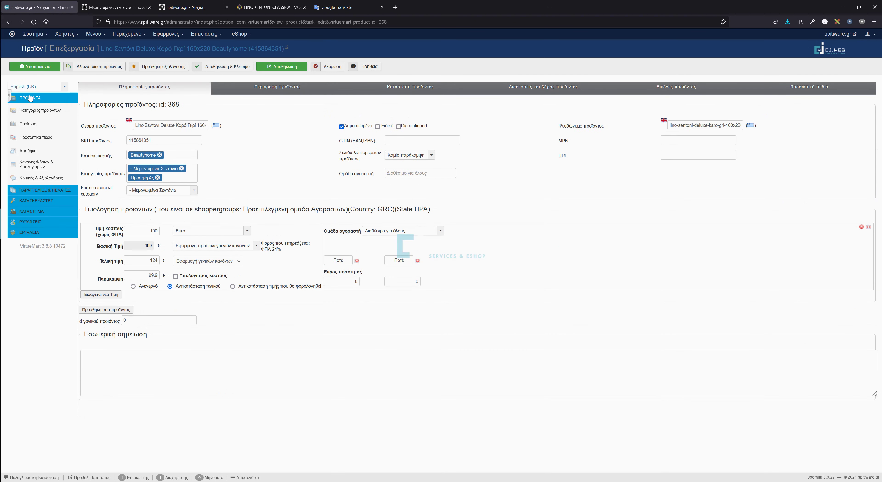
Replace the product name with its Google translation and clear the Greek alias.
{"action": "left_click_drag", "start_coordinate": [135, 125], "coordinate": [289, 130]}
{"action": "left_click", "coordinate": [334, 9]}
{"action": "left_click_drag", "start_coordinate": [222, 104], "coordinate": [296, 104]}
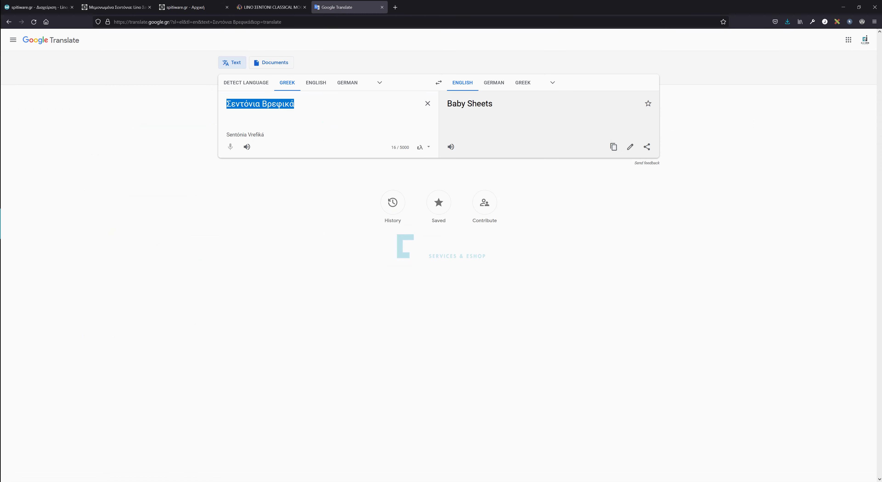
{"action": "key", "text": "ctrl+v"}
{"action": "left_click", "coordinate": [614, 175]}
{"action": "left_click", "coordinate": [30, 9]}
{"action": "key", "text": "ctrl+v"}
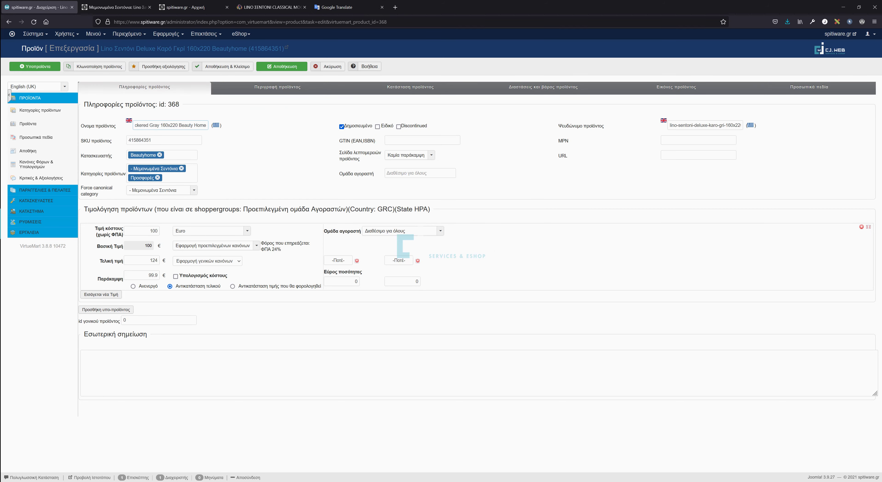
{"action": "left_click", "coordinate": [712, 125]}
{"action": "key", "text": "ctrl+a"}
{"action": "key", "text": "BackSpace"}
Replace both Greek description paragraphs with their English translation.
{"action": "left_click", "coordinate": [285, 88]}
{"action": "left_click_drag", "start_coordinate": [650, 216], "coordinate": [90, 205]}
{"action": "left_click", "coordinate": [350, 7]}
{"action": "left_click", "coordinate": [278, 128]}
{"action": "key", "text": "ctrl+a"}
{"action": "key", "text": "ctrl+v"}
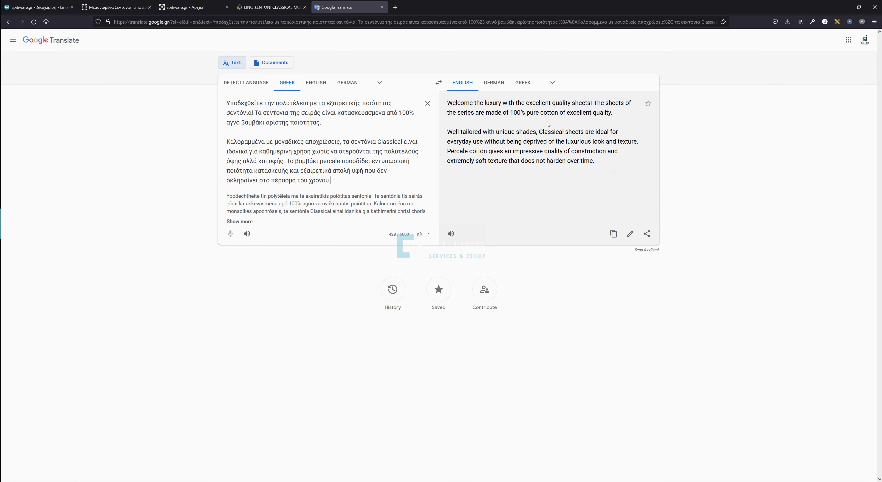
{"action": "left_click", "coordinate": [613, 233]}
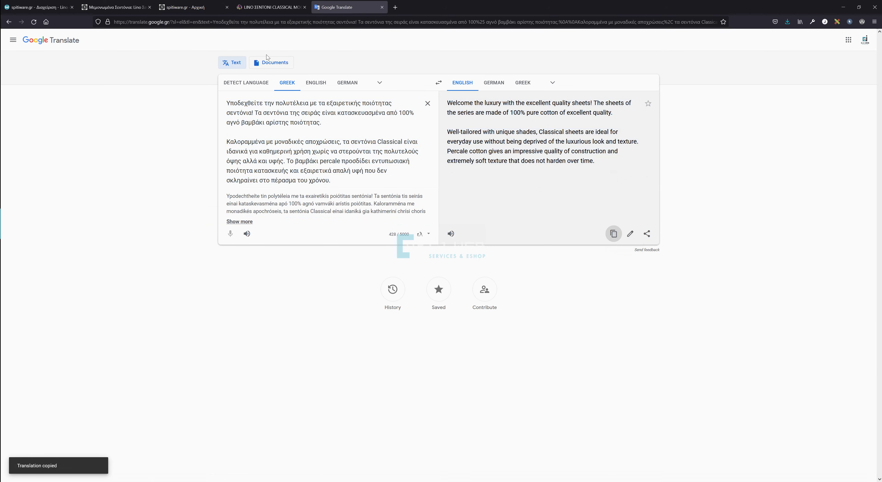
{"action": "left_click", "coordinate": [53, 10]}
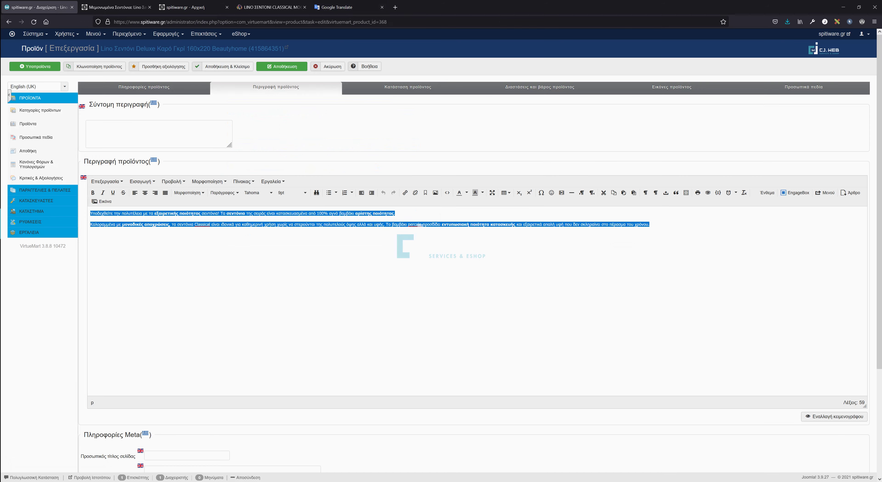
{"action": "key", "text": "ctrl+v"}
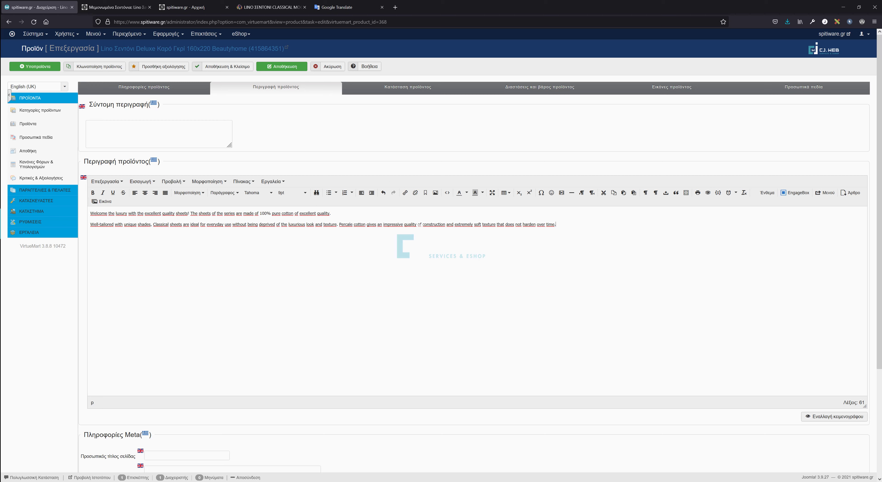
{"action": "left_click_drag", "start_coordinate": [163, 213], "coordinate": [187, 214]}
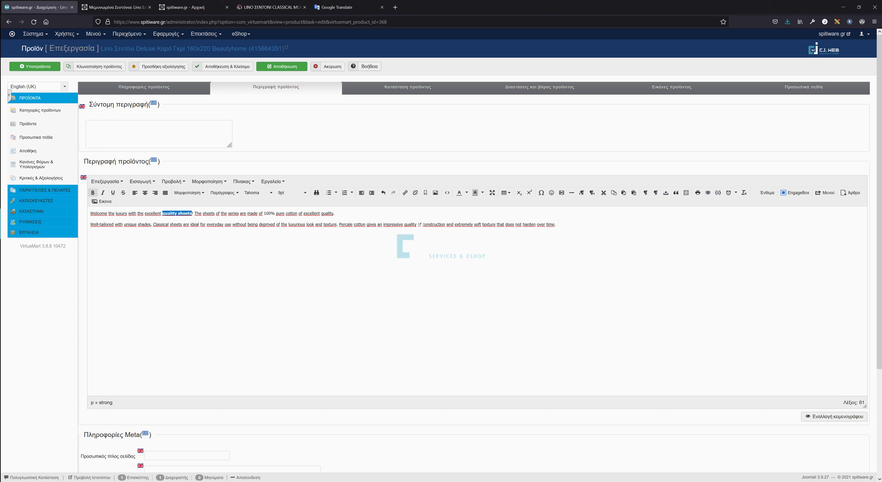
{"action": "left_click", "coordinate": [433, 91]}
Review the product's dimensions and weight, images, and custom fields tabs.
{"action": "left_click", "coordinate": [550, 89]}
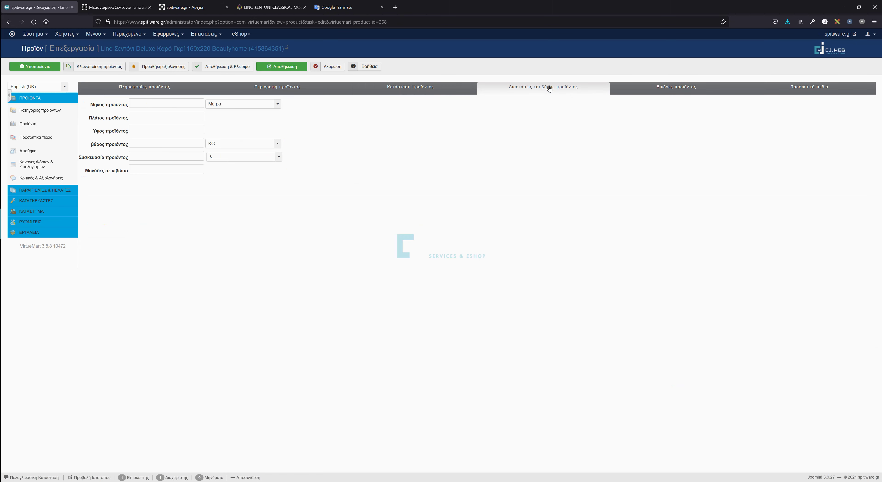
{"action": "left_click", "coordinate": [685, 90]}
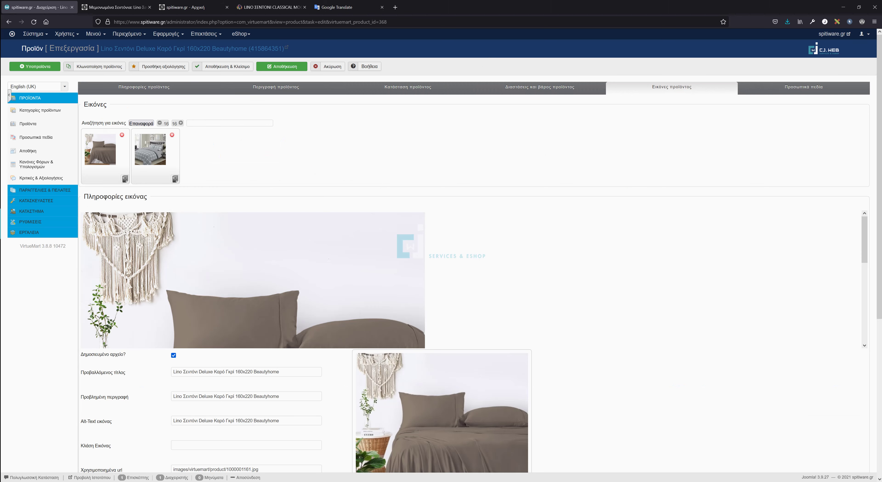
{"action": "left_click", "coordinate": [788, 89]}
{"action": "scroll", "coordinate": [256, 214], "scroll_direction": "down", "scroll_amount": 5}
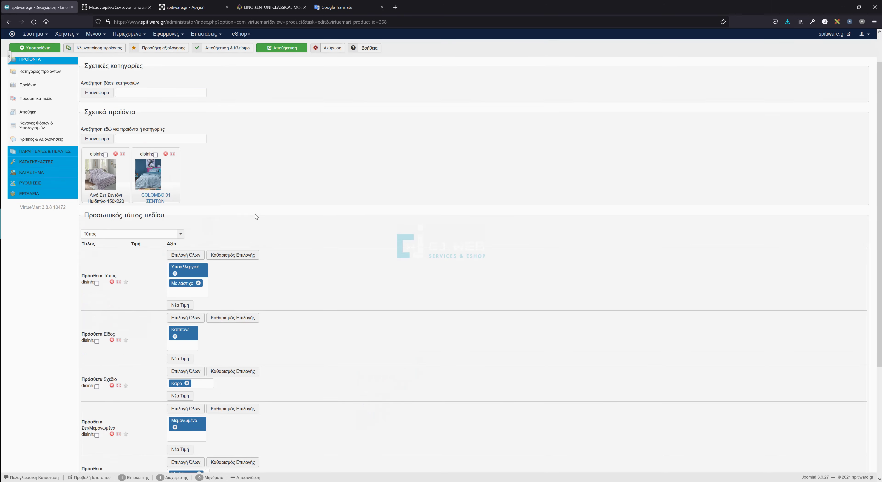
{"action": "scroll", "coordinate": [255, 214], "scroll_direction": "up", "scroll_amount": 5}
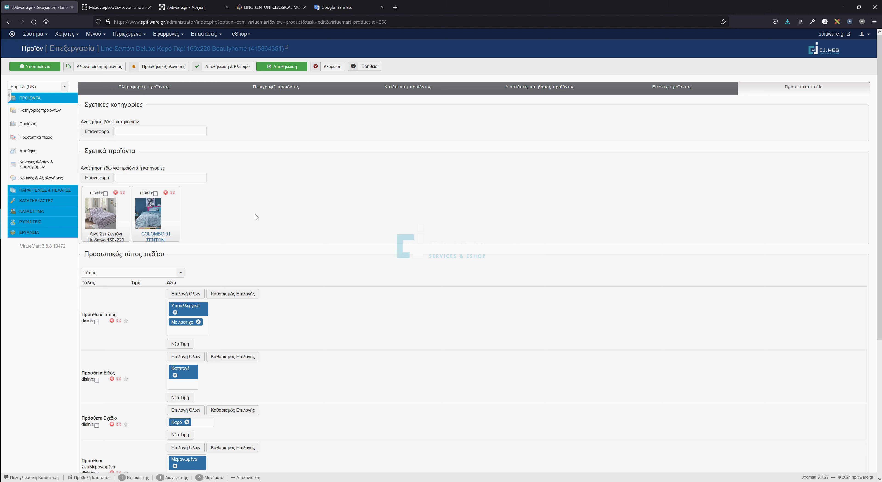
Add and remove an empty Τύπος value row, then save and close the product.
{"action": "left_click", "coordinate": [179, 345]}
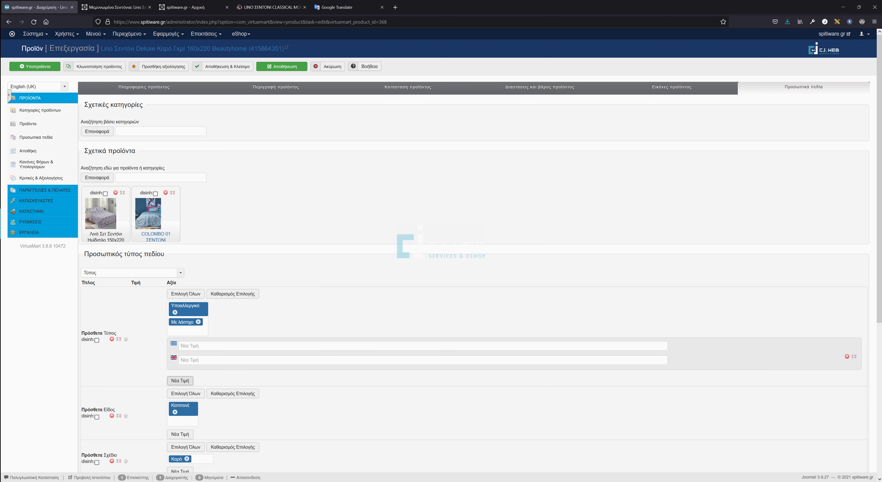
{"action": "left_click", "coordinate": [847, 357]}
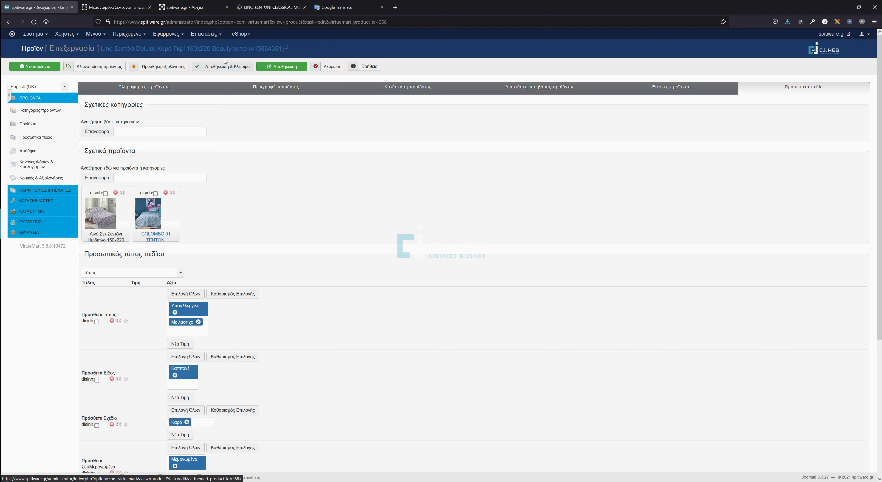
{"action": "left_click", "coordinate": [230, 72]}
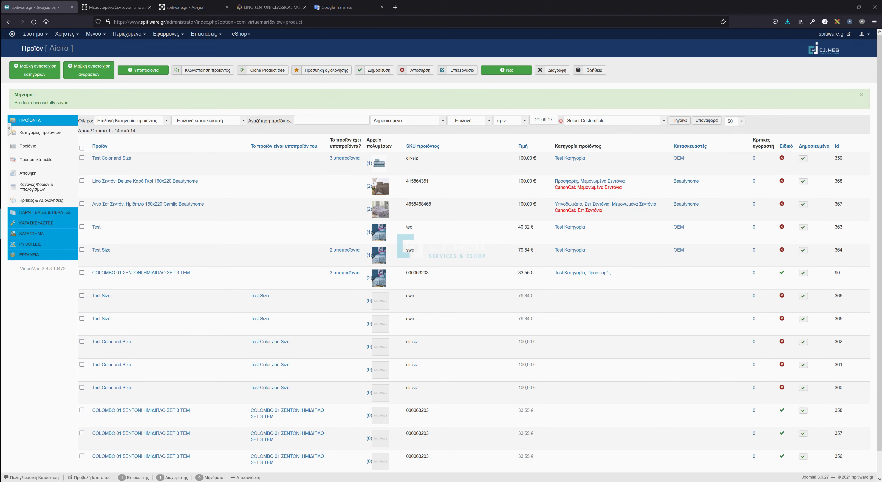
Browse the spitiware.gr storefront home page down to the footer and back up.
{"action": "left_click", "coordinate": [192, 7]}
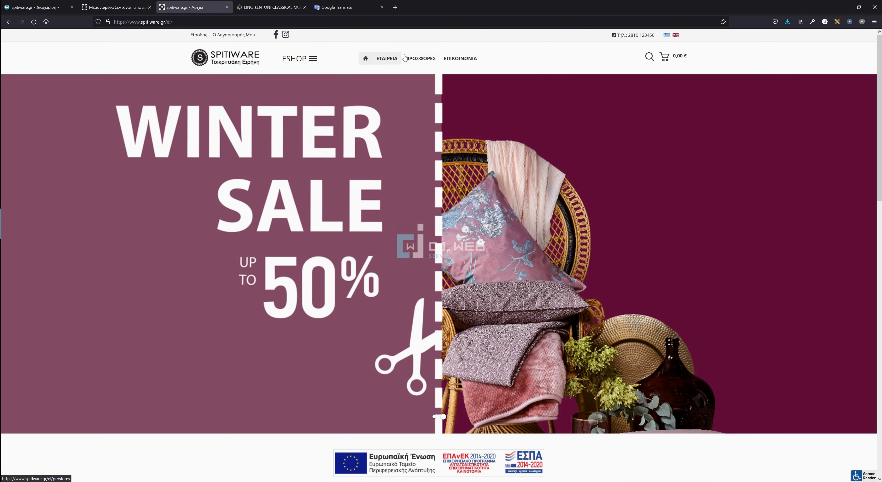
{"action": "scroll", "coordinate": [404, 225], "scroll_direction": "down", "scroll_amount": 10}
{"action": "scroll", "coordinate": [405, 225], "scroll_direction": "down", "scroll_amount": 8}
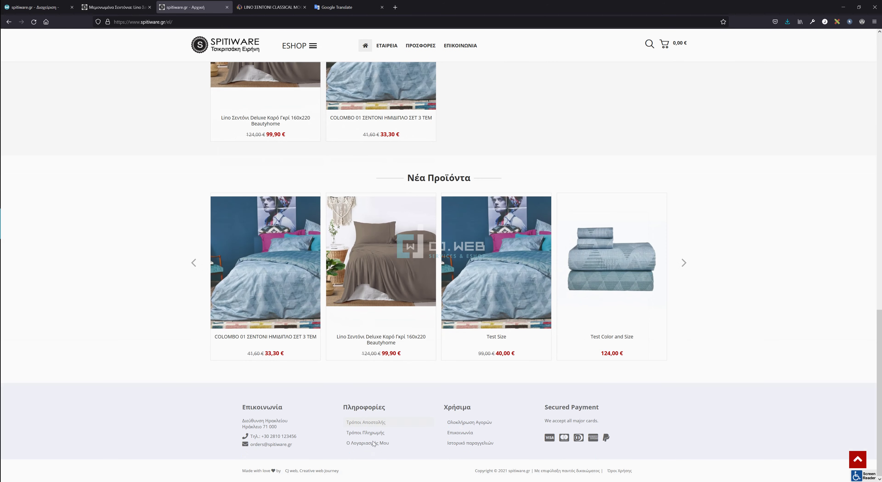
{"action": "scroll", "coordinate": [309, 388], "scroll_direction": "up", "scroll_amount": 15}
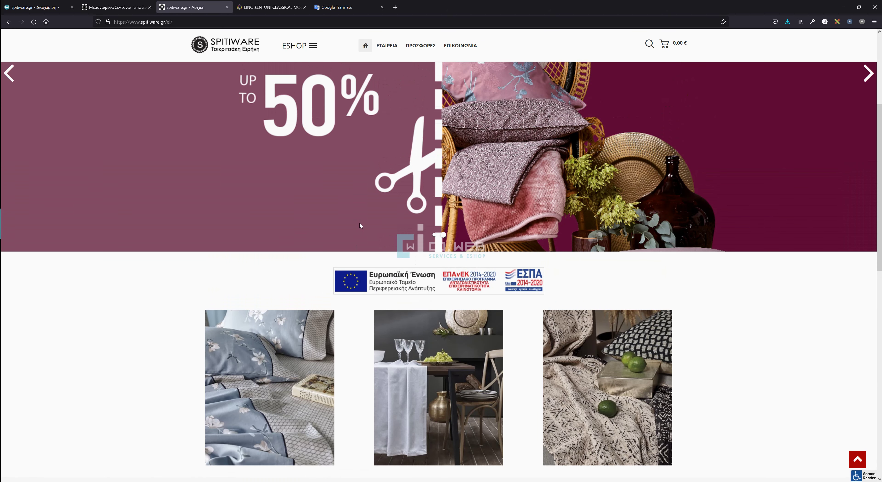
Go back to the administrator and open VirtueMart's Προσωπικά πεδία list.
{"action": "left_click", "coordinate": [34, 7]}
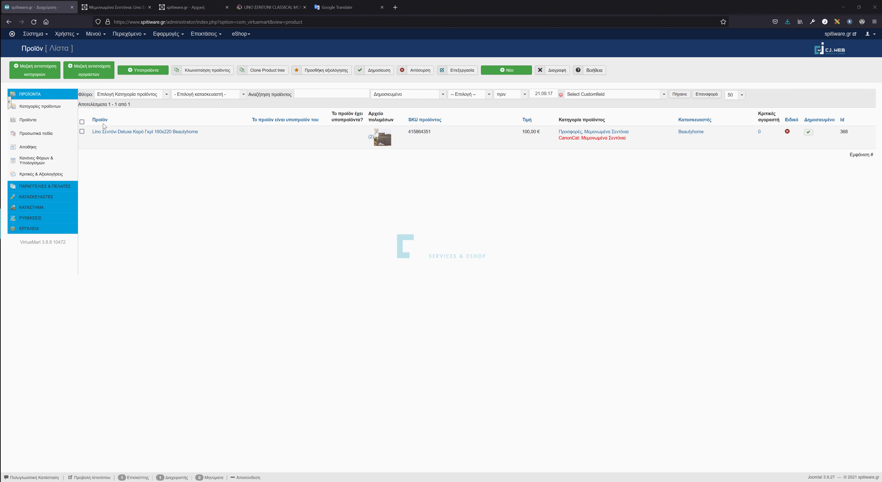
{"action": "left_click", "coordinate": [33, 137]}
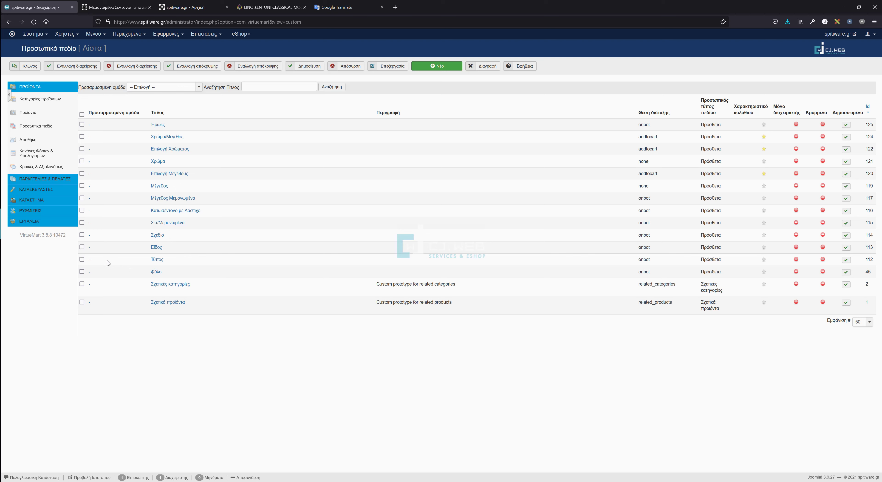
{"action": "left_click", "coordinate": [157, 273]}
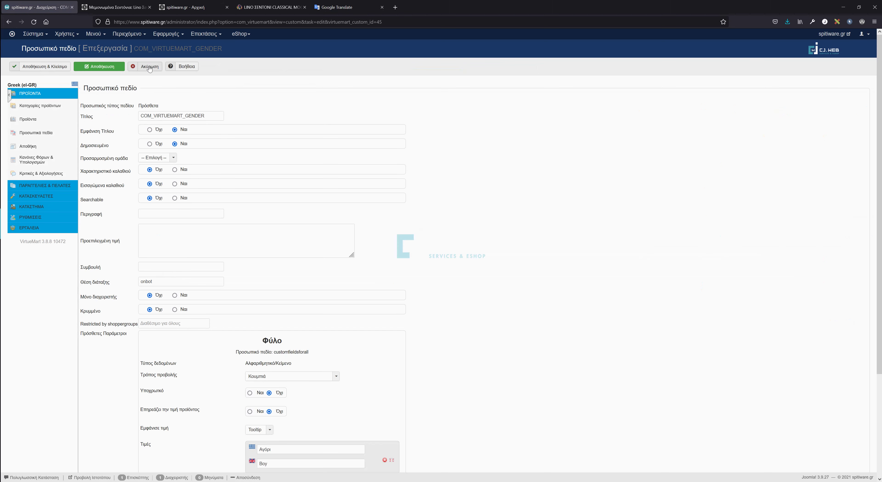
{"action": "left_click", "coordinate": [146, 66]}
{"action": "left_click", "coordinate": [157, 286]}
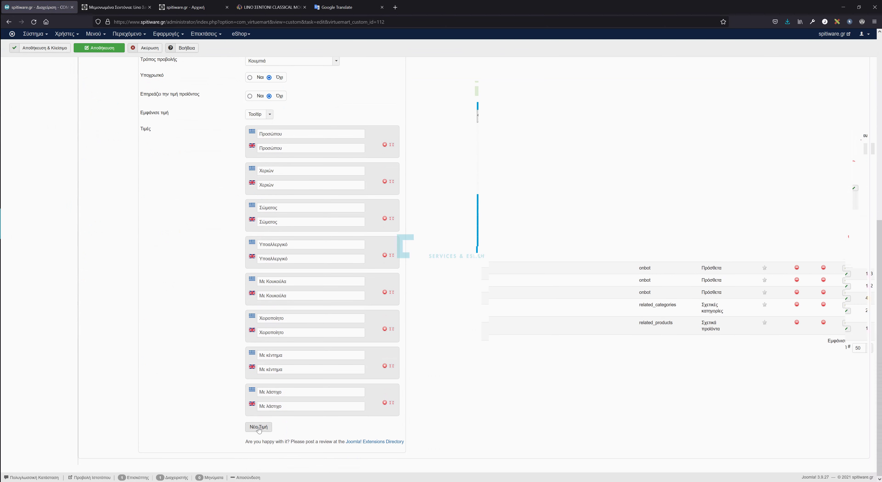
{"action": "left_click_drag", "start_coordinate": [283, 148], "coordinate": [258, 148]}
{"action": "key", "text": "Tab"}
{"action": "key", "text": "Tab"}
{"action": "key", "text": "Tab"}
{"action": "key", "text": "Tab"}
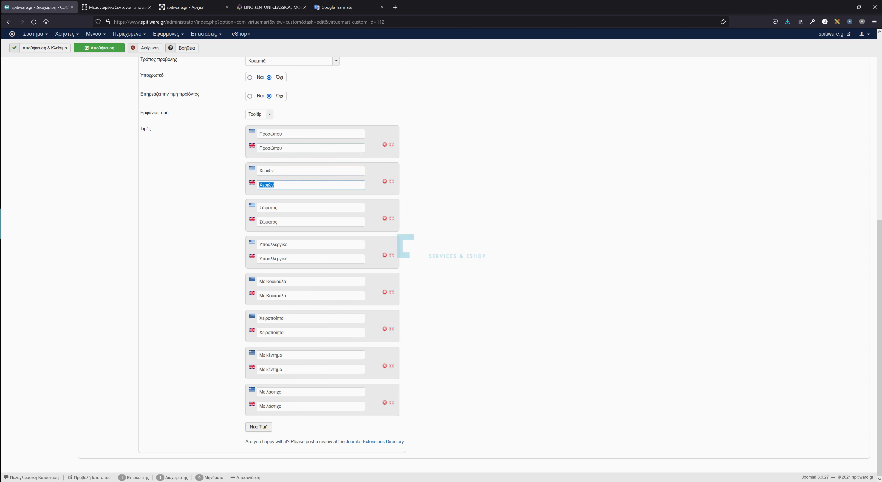
{"action": "left_click_drag", "start_coordinate": [286, 258], "coordinate": [252, 261]}
{"action": "scroll", "coordinate": [428, 354], "scroll_direction": "up", "scroll_amount": 10}
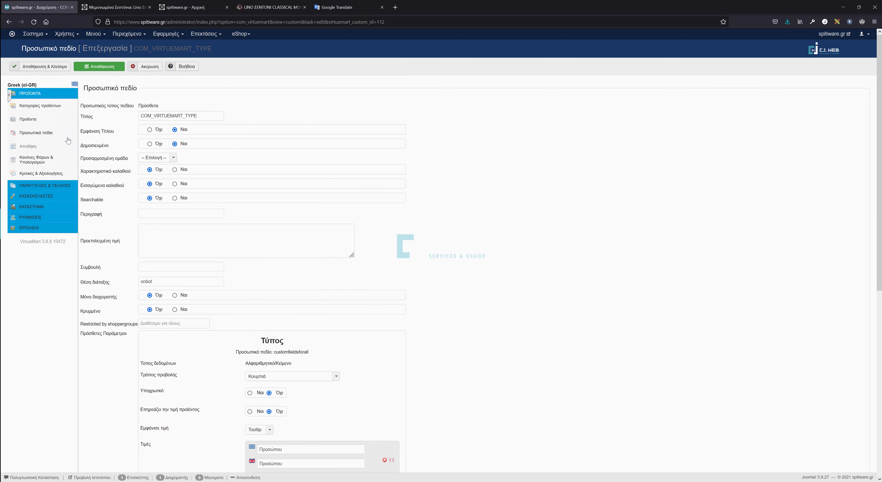
{"action": "left_click", "coordinate": [30, 134]}
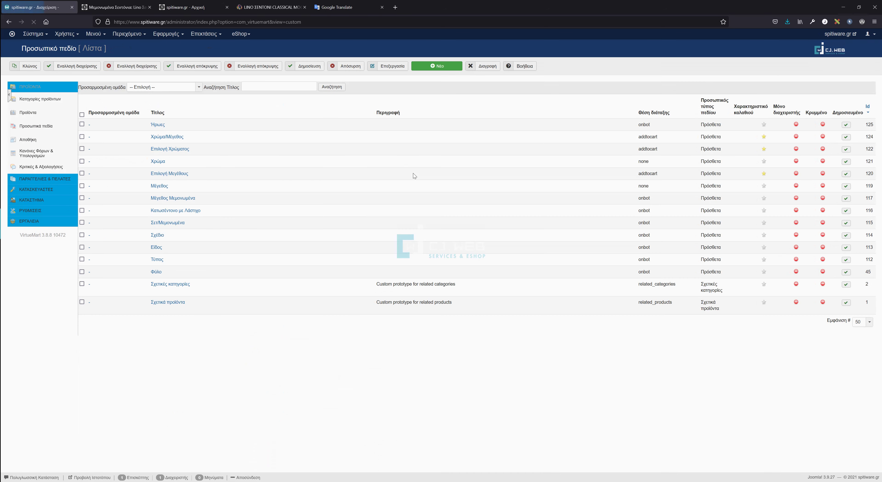
Duplicate the Ήρωες custom field as COM_VIRTUEMART_HEROES Copy (Id 126), cancelling its editor.
{"action": "left_click", "coordinate": [82, 125]}
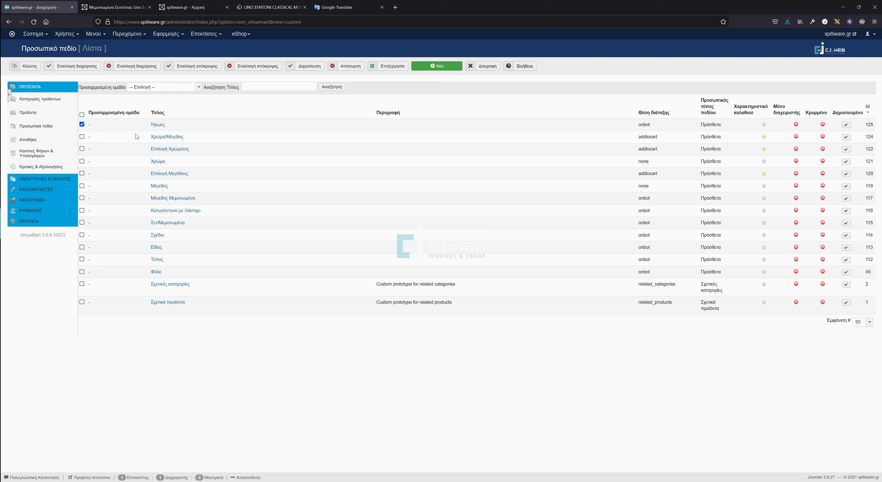
{"action": "left_click", "coordinate": [27, 67]}
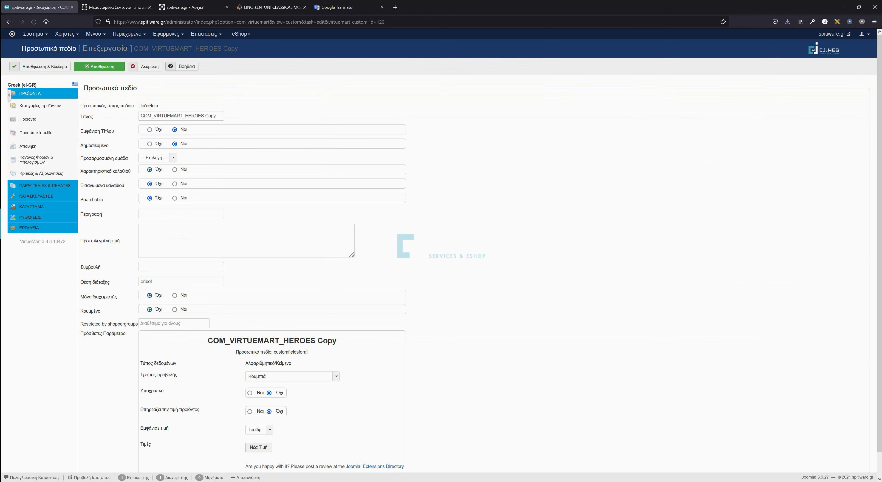
{"action": "scroll", "coordinate": [205, 130], "scroll_direction": "down", "scroll_amount": 1}
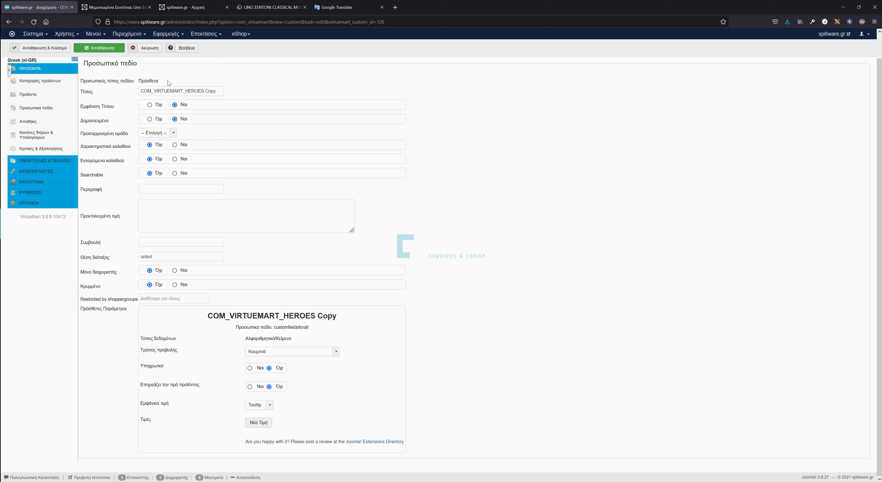
{"action": "left_click", "coordinate": [159, 50]}
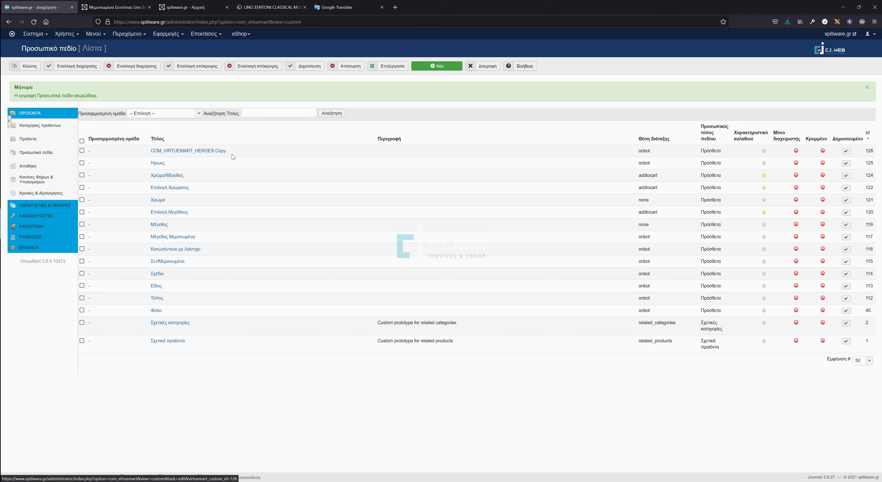
Open Extensions > Languages > Overrides in a new browser tab.
{"action": "left_click", "coordinate": [208, 35]}
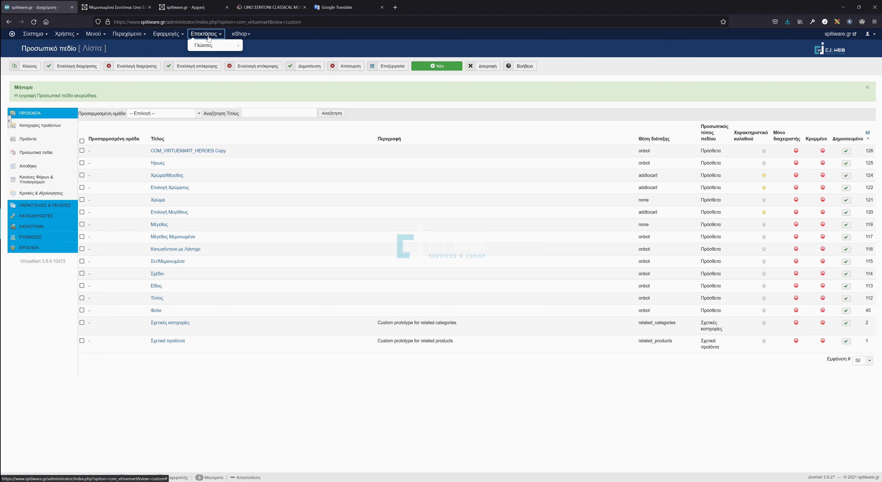
{"action": "mouse_move", "coordinate": [219, 45]}
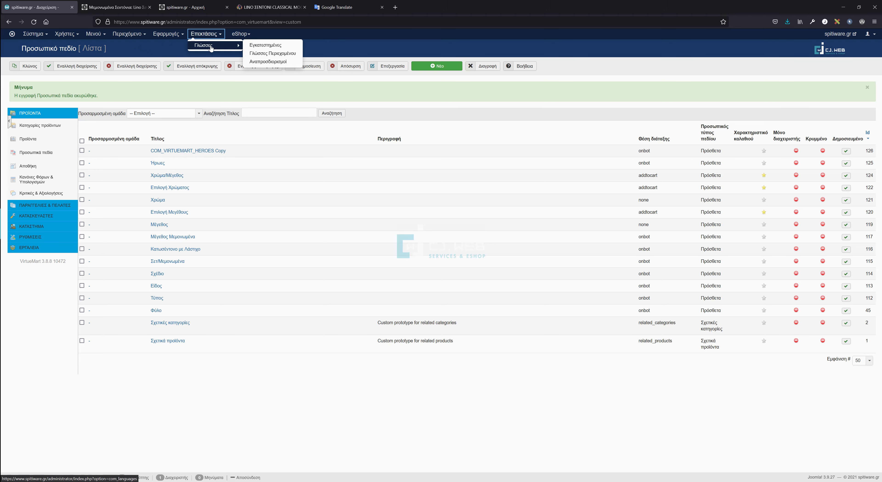
{"action": "right_click", "coordinate": [269, 64]}
{"action": "left_click", "coordinate": [286, 68]}
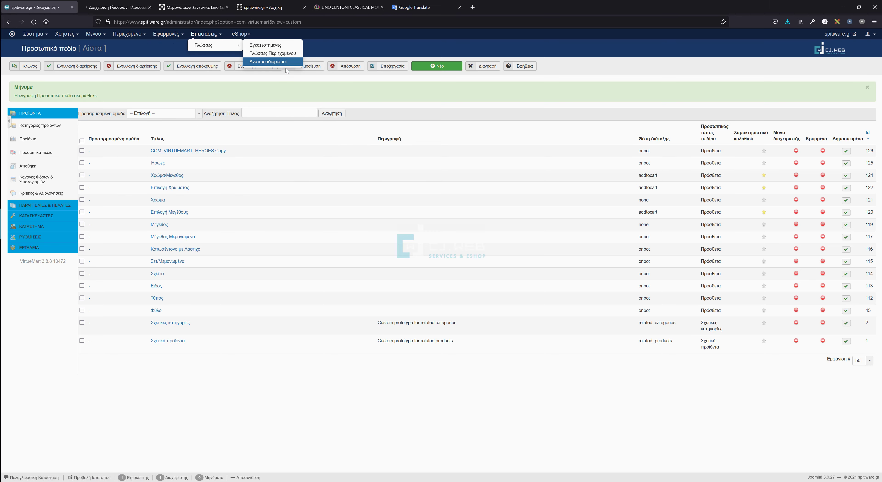
Rename the copied field's title to COM_VIRTUEMART_TEST1, copy that title, and save the field.
{"action": "left_click", "coordinate": [188, 151]}
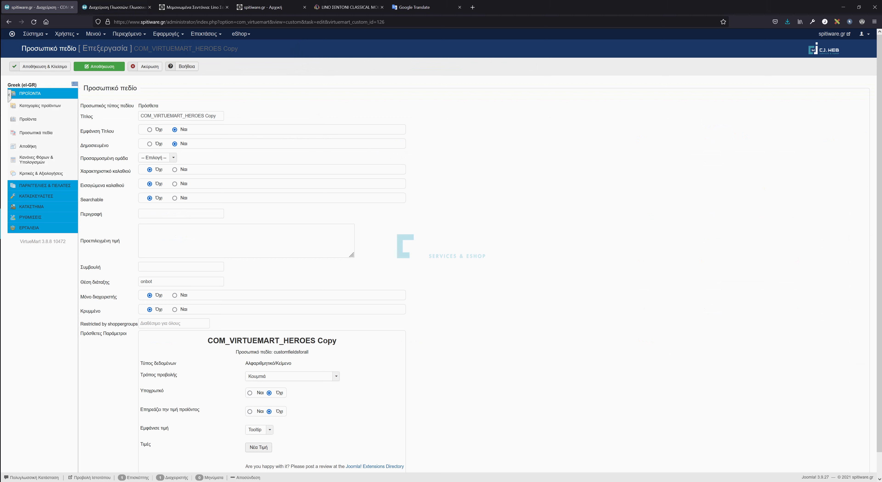
{"action": "left_click_drag", "start_coordinate": [185, 116], "coordinate": [216, 116]}
{"action": "type", "text": "TEST1"}
{"action": "key", "text": "ctrl+a"}
{"action": "right_click", "coordinate": [149, 116]}
{"action": "left_click", "coordinate": [165, 155]}
{"action": "left_click", "coordinate": [111, 67]}
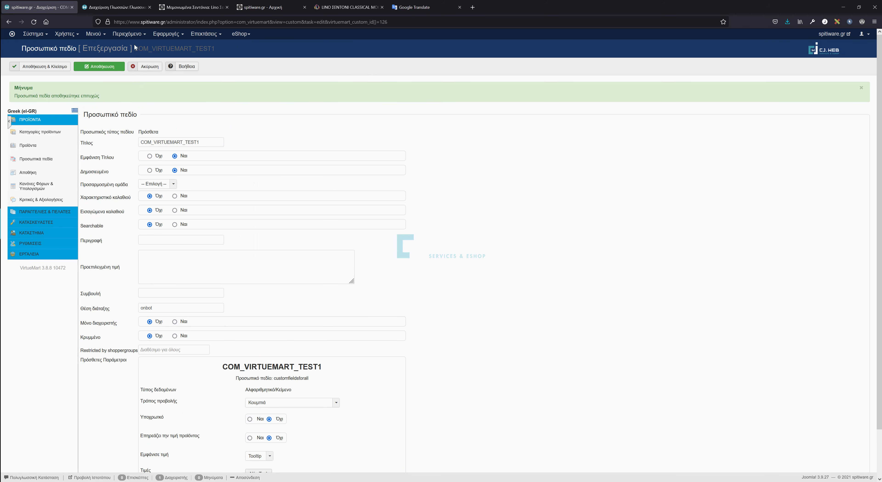
{"action": "left_click", "coordinate": [124, 12]}
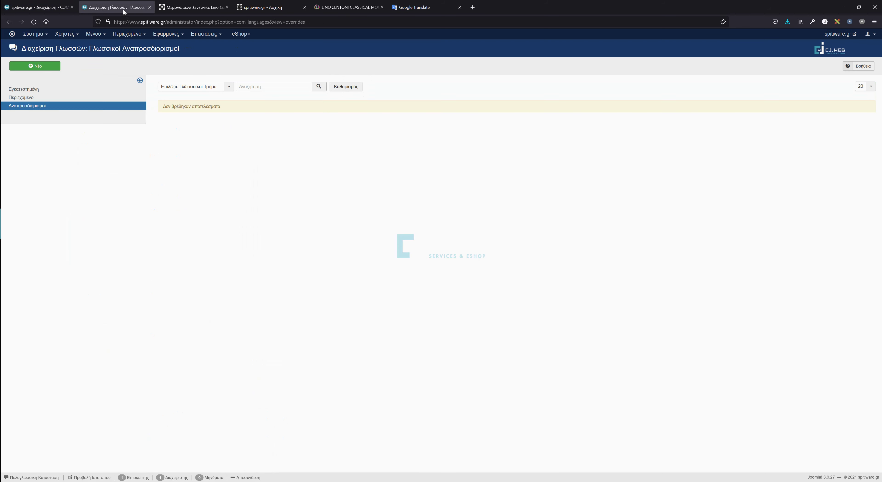
Add a Greek Administrator override mapping COM_VIRTUEMART_TEST1 to a Greek first name, for both locations.
{"action": "left_click", "coordinate": [192, 88]}
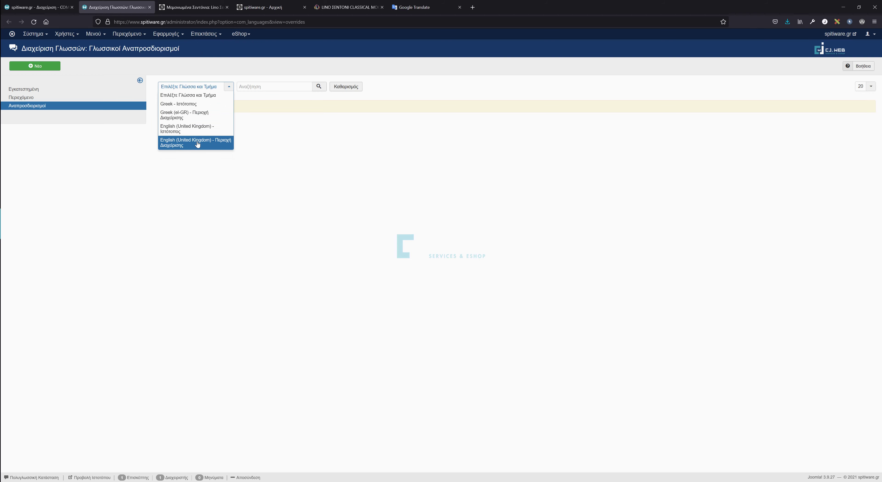
{"action": "left_click", "coordinate": [200, 117]}
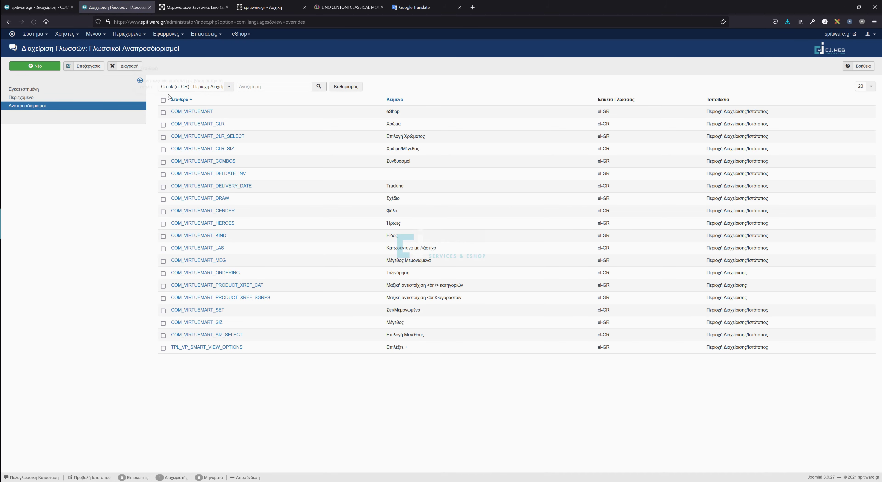
{"action": "left_click_drag", "start_coordinate": [409, 224], "coordinate": [366, 227]}
{"action": "left_click", "coordinate": [35, 67]}
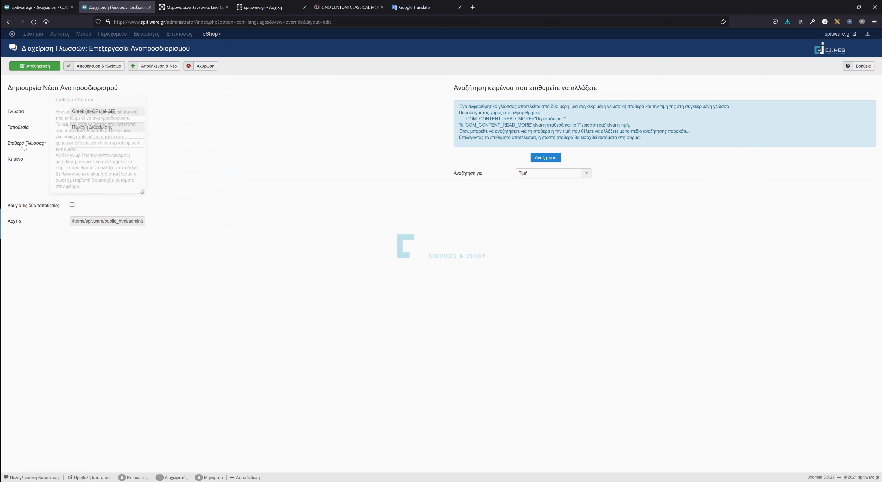
{"action": "key", "text": "ctrl+v"}
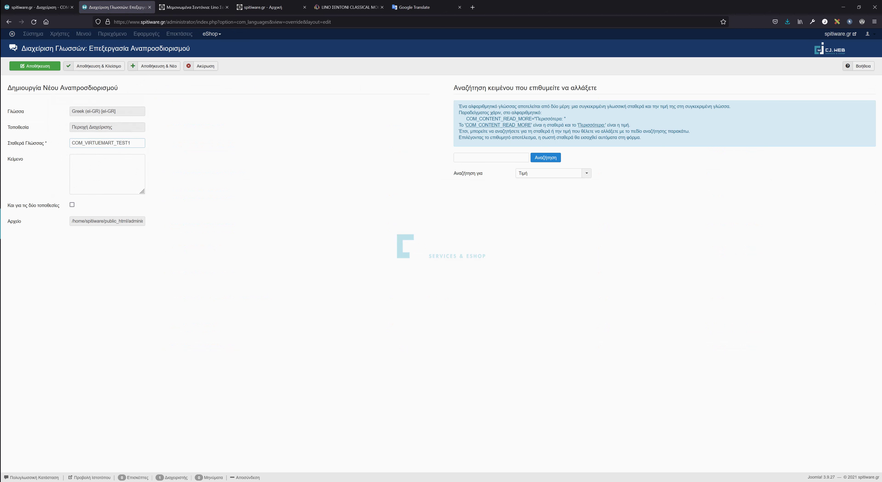
{"action": "key", "text": "Tab"}
{"action": "type", "text": "Γιάννη"}
{"action": "left_click", "coordinate": [72, 205]}
{"action": "left_click", "coordinate": [100, 68]}
Save and close custom field 126, confirming its title now shows the Greek name.
{"action": "left_click", "coordinate": [38, 7]}
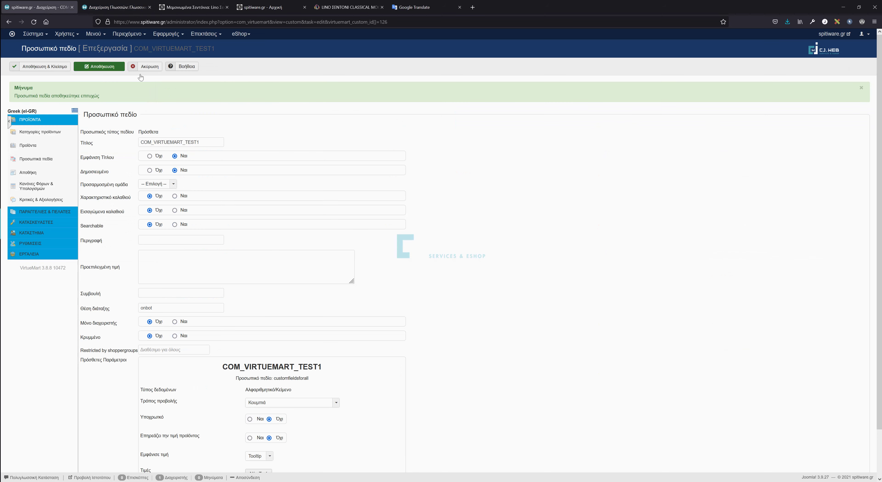
{"action": "left_click", "coordinate": [44, 67]}
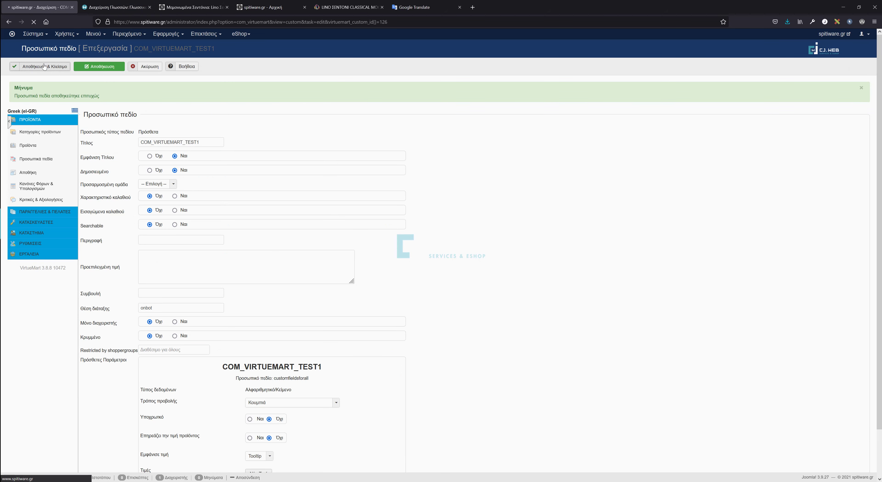
{"action": "left_click_drag", "start_coordinate": [178, 144], "coordinate": [172, 155]}
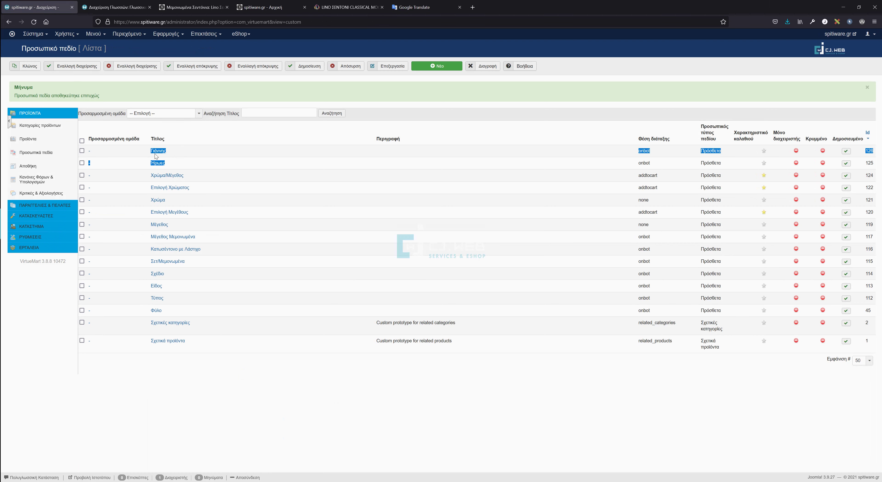
{"action": "left_click", "coordinate": [172, 155]}
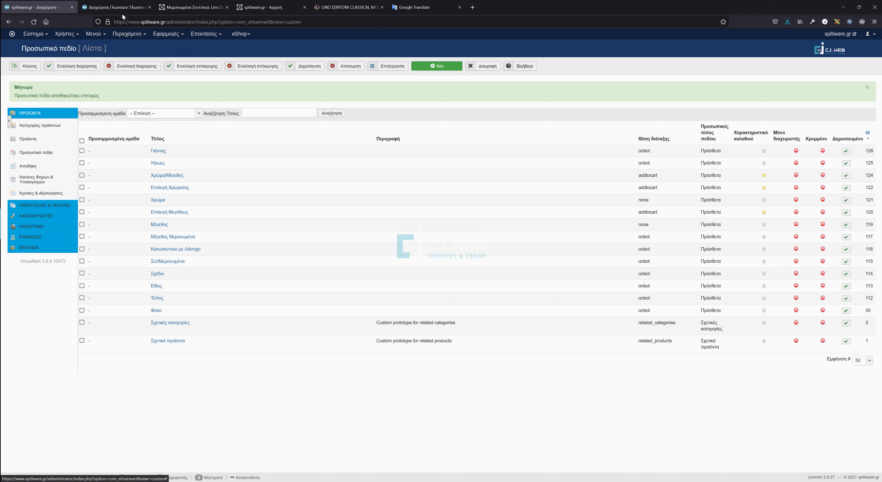
{"action": "left_click", "coordinate": [121, 9]}
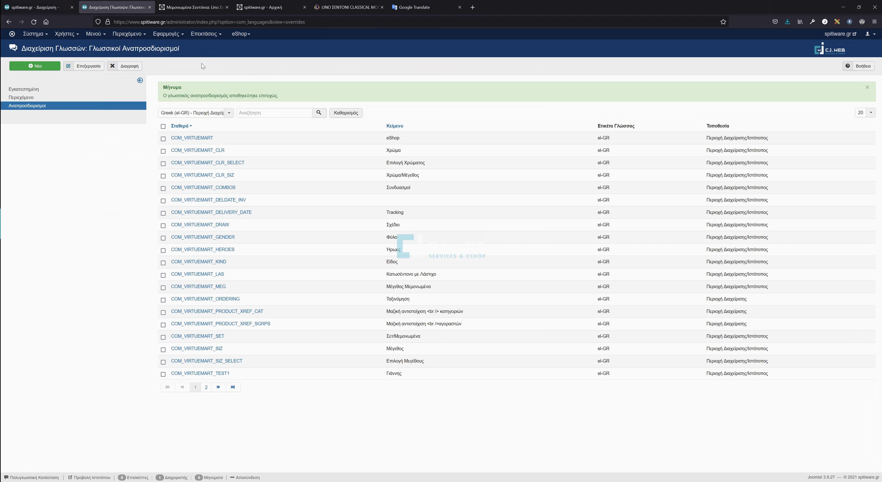
Add an English (UK) Administrator override mapping COM_VIRTUEMART_TEST1 to an English first name, for both locations.
{"action": "left_click", "coordinate": [189, 113]}
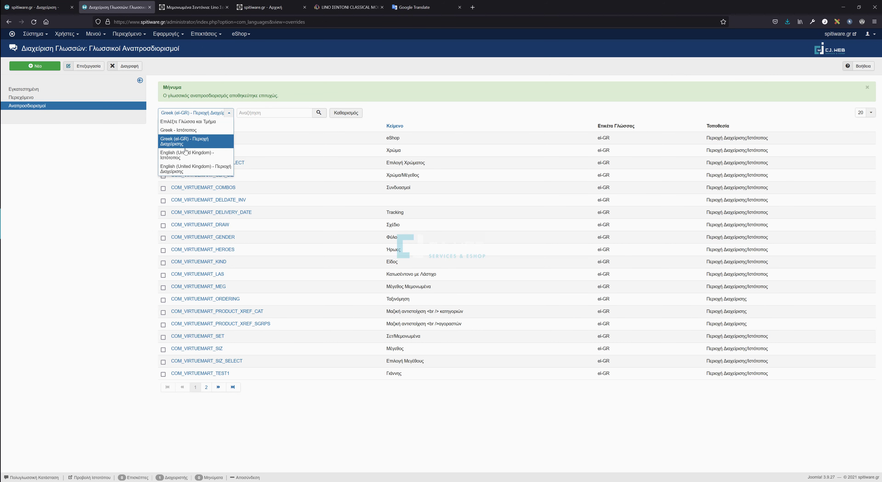
{"action": "left_click", "coordinate": [219, 172]}
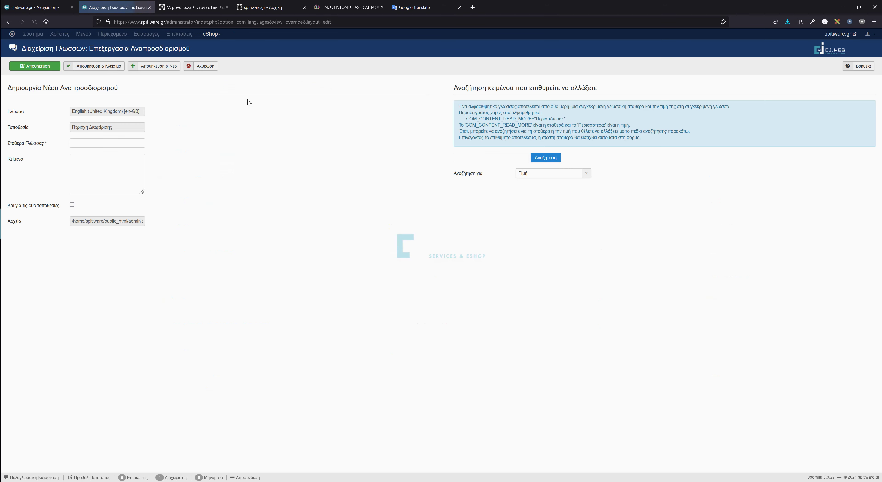
{"action": "left_click", "coordinate": [120, 139]}
{"action": "type", "text": "COM_VIRTUEMART_TEST1"}
{"action": "left_click", "coordinate": [130, 175]}
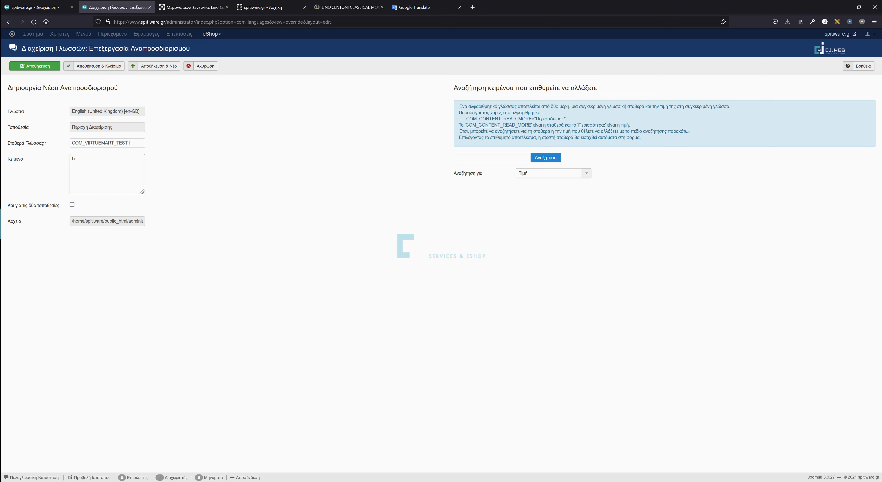
{"action": "type", "text": "John"}
{"action": "key", "text": "Tab"}
{"action": "left_click", "coordinate": [72, 206]}
{"action": "left_click", "coordinate": [88, 67]}
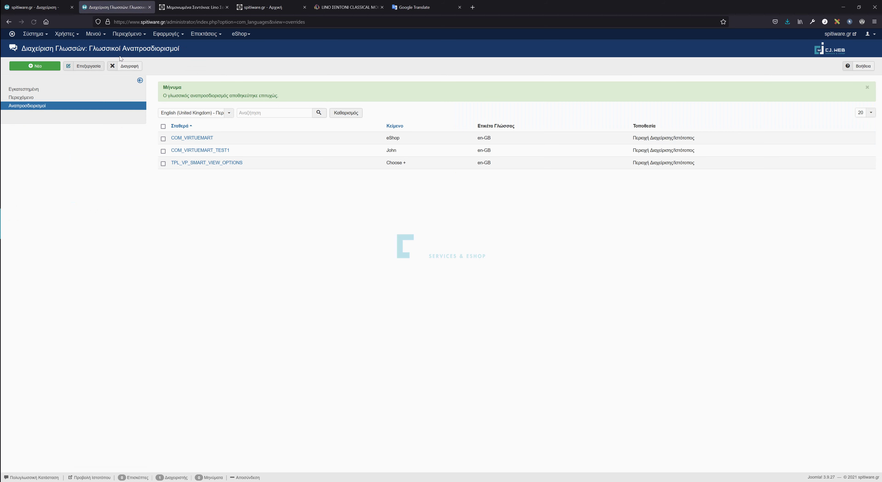
{"action": "left_click", "coordinate": [206, 7]}
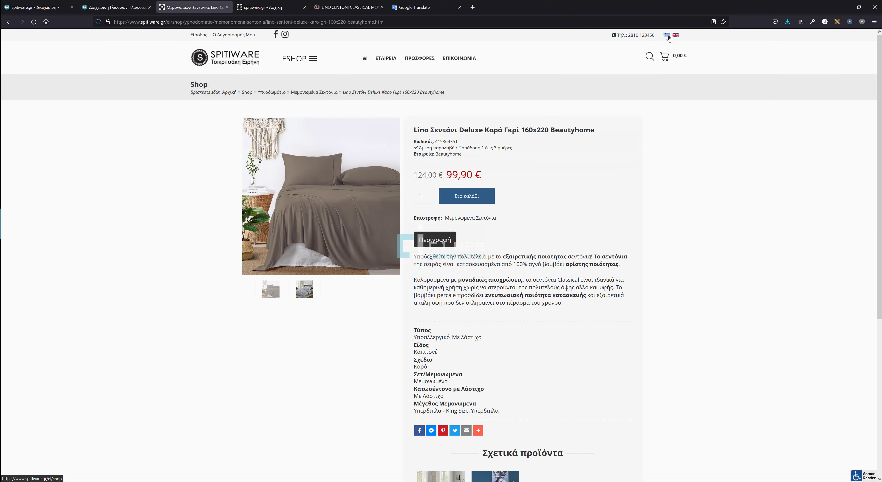
Check the Τύπος and Σχέδιο custom field labels on the storefront product page.
{"action": "left_click_drag", "start_coordinate": [417, 330], "coordinate": [433, 330]}
{"action": "left_click", "coordinate": [423, 341]}
{"action": "left_click_drag", "start_coordinate": [434, 361], "coordinate": [412, 362]}
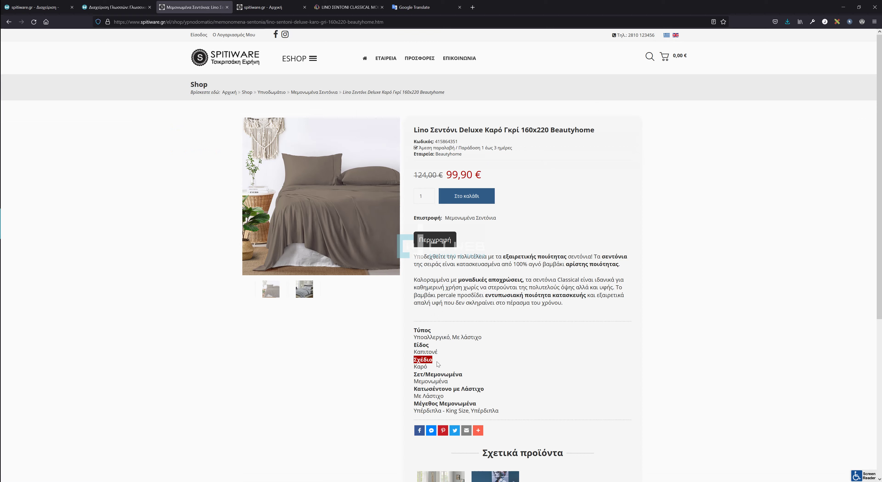
{"action": "left_click", "coordinate": [98, 6]}
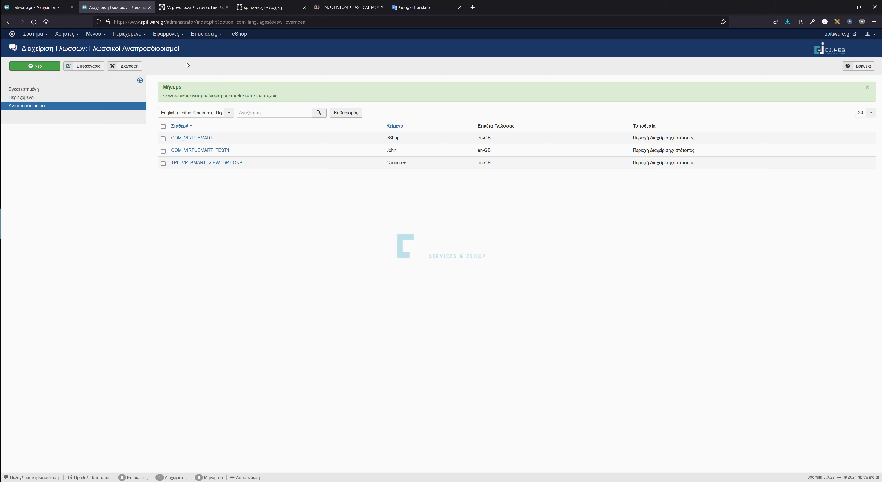
Delete the test custom field COM_VIRTUEMART_TEST1 (Id 126) from the custom fields list.
{"action": "left_click", "coordinate": [61, 7]}
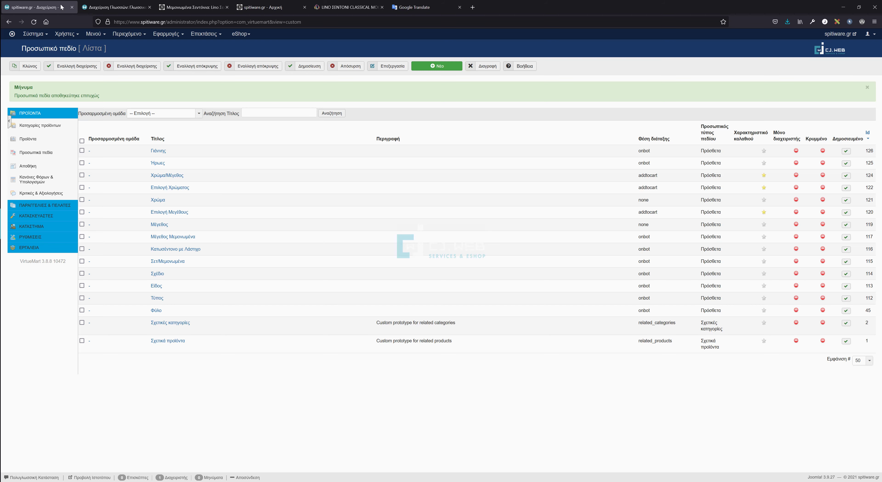
{"action": "left_click", "coordinate": [82, 151]}
{"action": "left_click", "coordinate": [490, 67]}
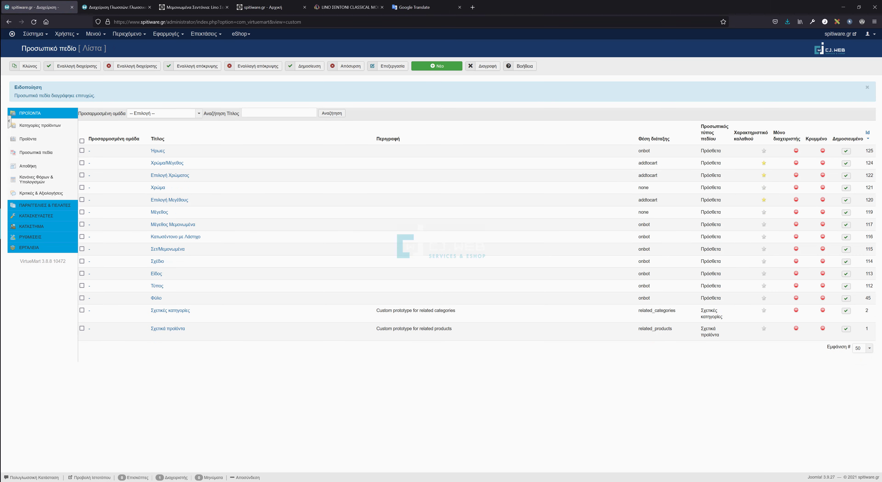